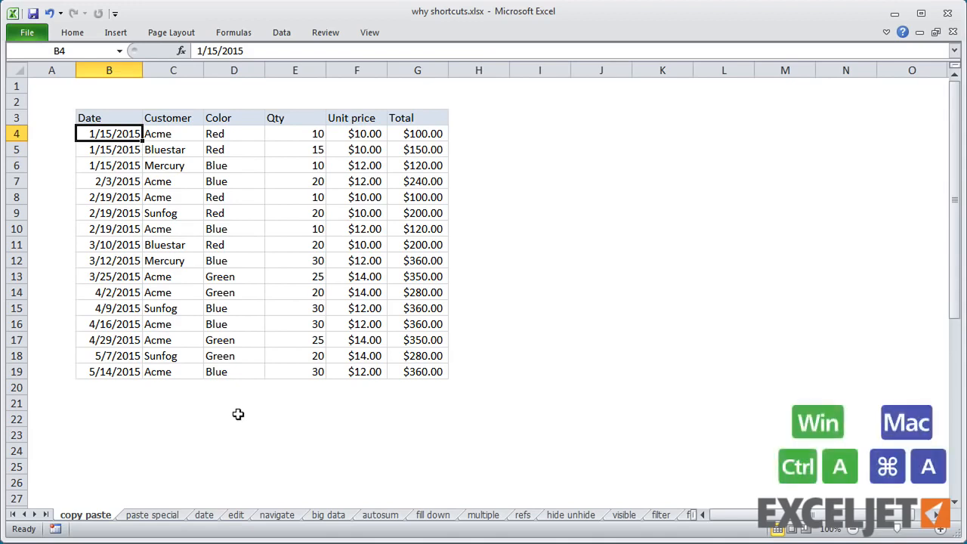
# Step: Copy the whole sales table and try pasting it at cell I3 two ways, undoing each paste
pyautogui.hotkey('ctrl', 'a')
pyautogui.hotkey('ctrl', 'c')
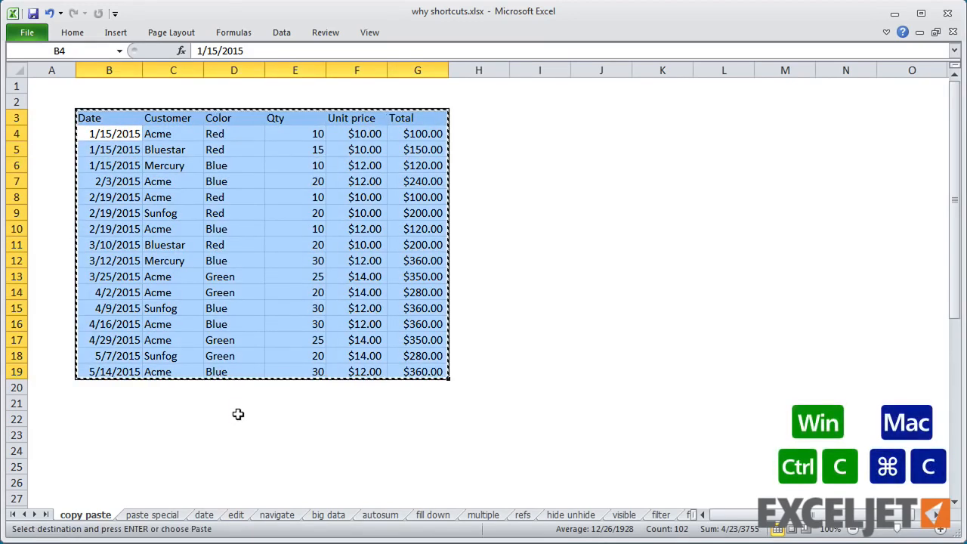
pyautogui.click(528, 117)
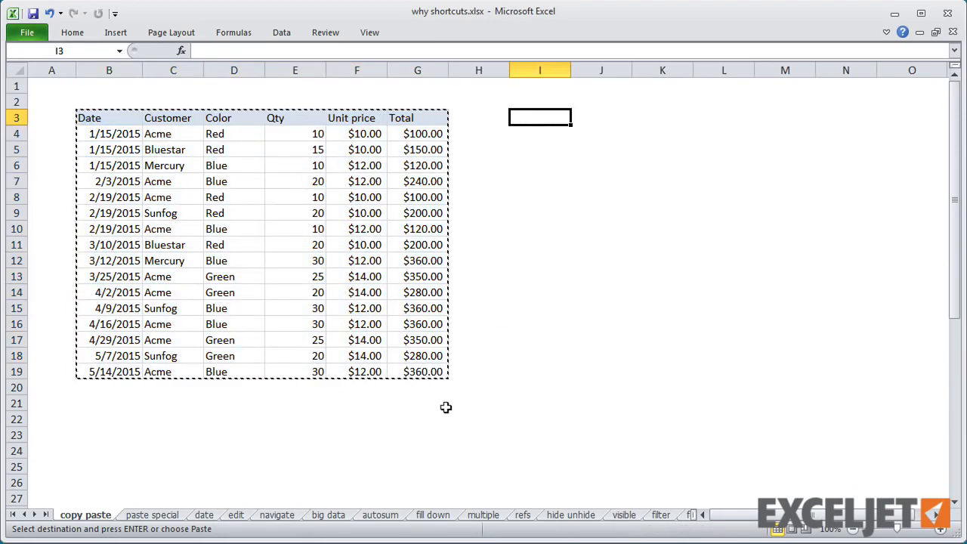
pyautogui.hotkey('ctrl', 'v')
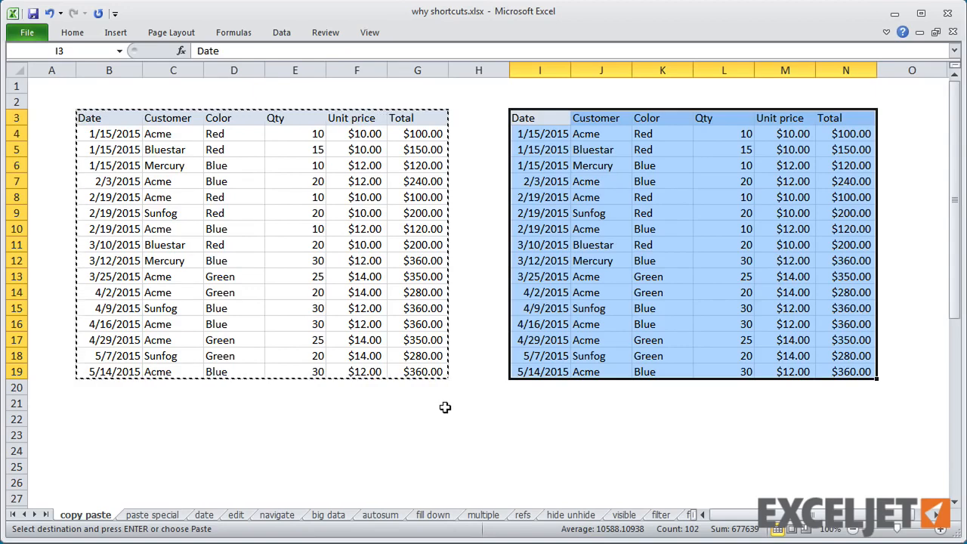
pyautogui.hotkey('ctrl', 'z')
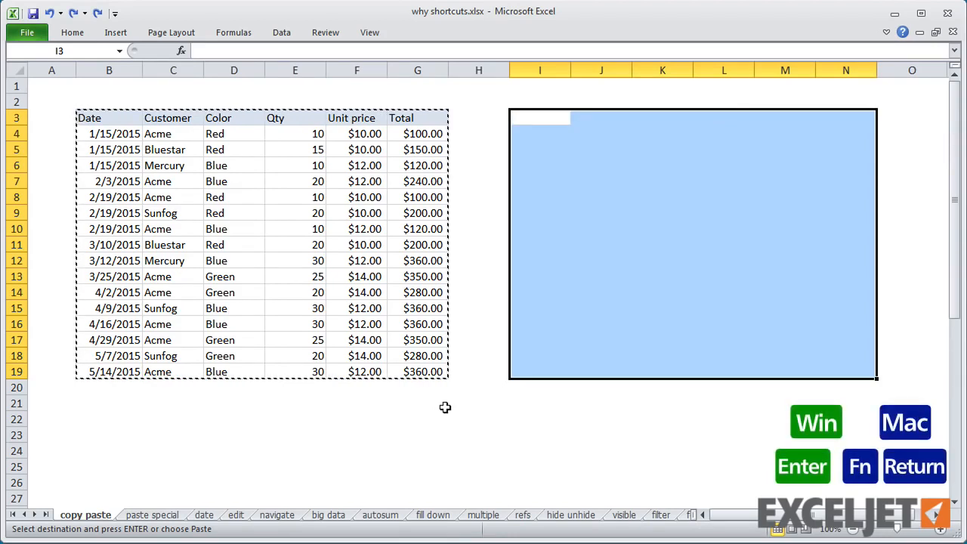
pyautogui.press('Return')
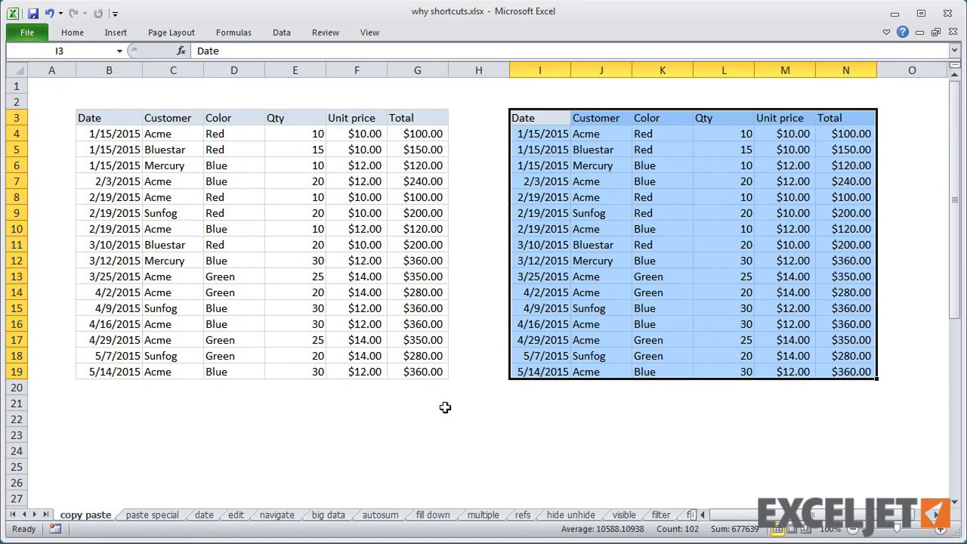
pyautogui.hotkey('ctrl', 'z')
# Step: Move the whole sales table by cutting it and pasting it at cell I3
pyautogui.click(371, 308)
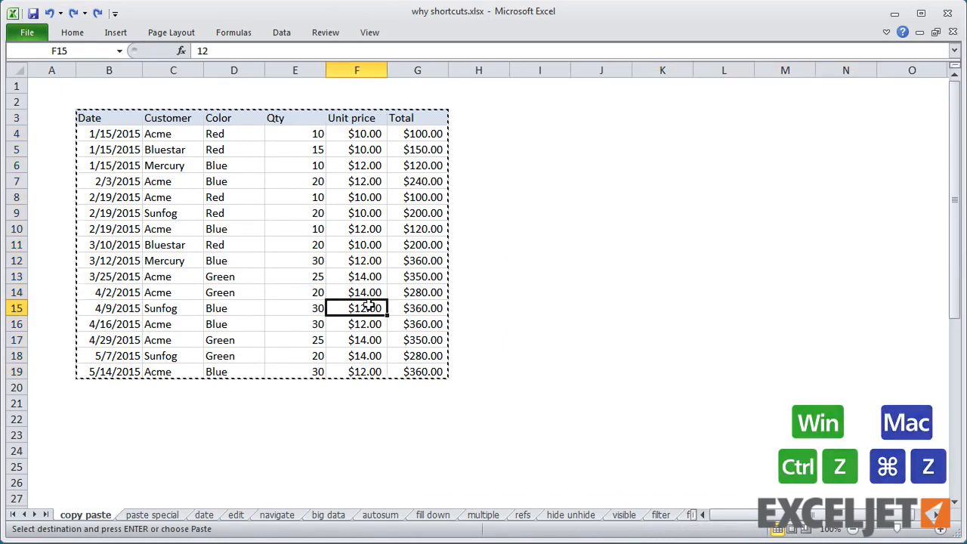
pyautogui.hotkey('ctrl', 'a')
pyautogui.hotkey('ctrl', 'x')
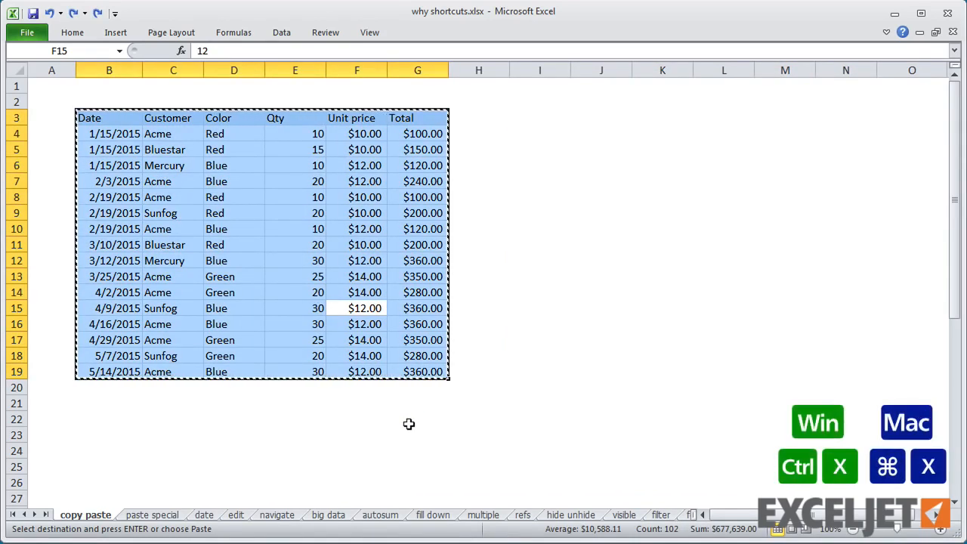
pyautogui.click(524, 116)
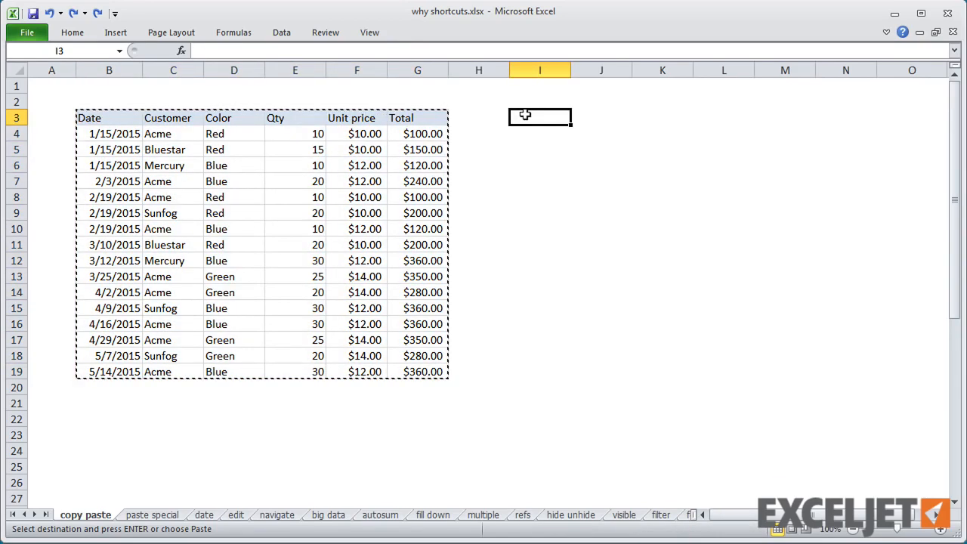
pyautogui.hotkey('ctrl', 'v')
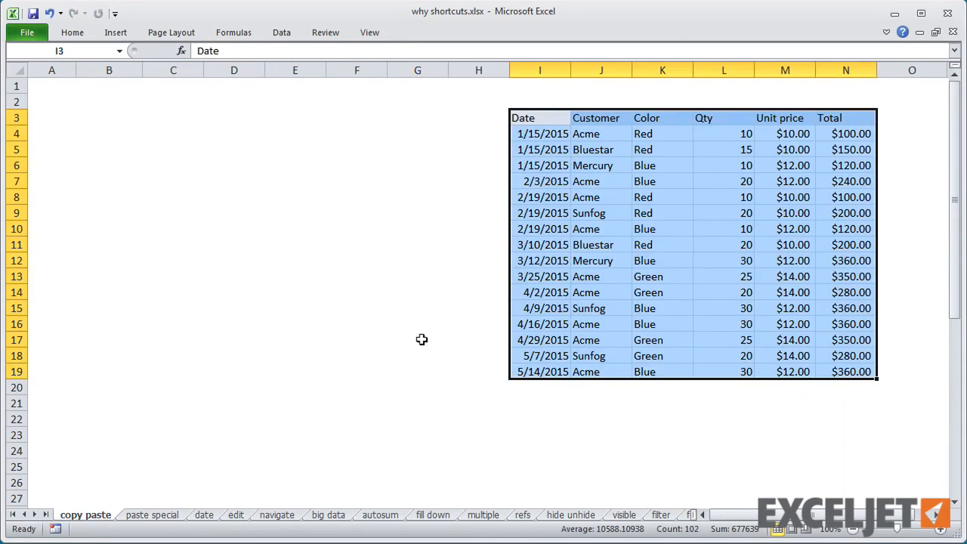
# Step: Open the paste special sheet and briefly show its formulas to examine the Total column
pyautogui.click(175, 520)
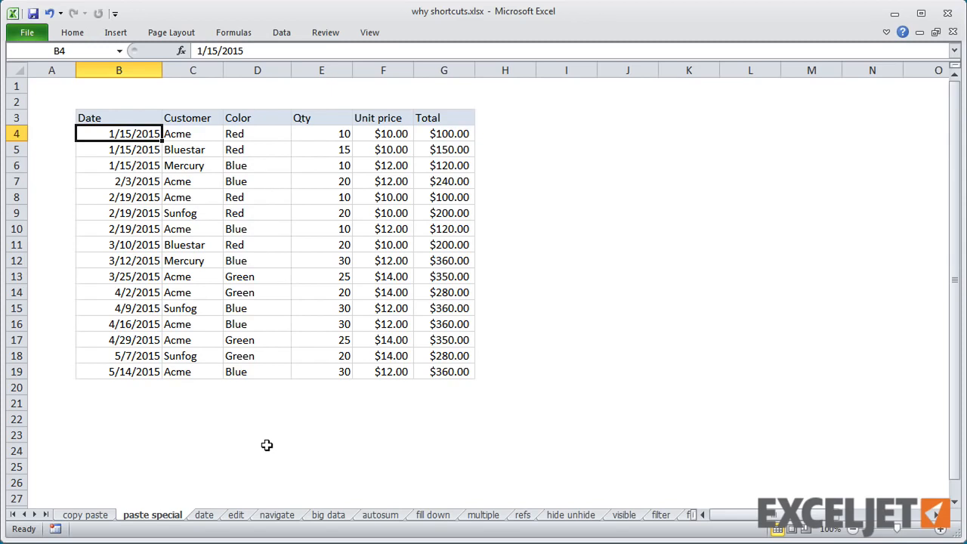
pyautogui.hotkey('ctrl', '`')
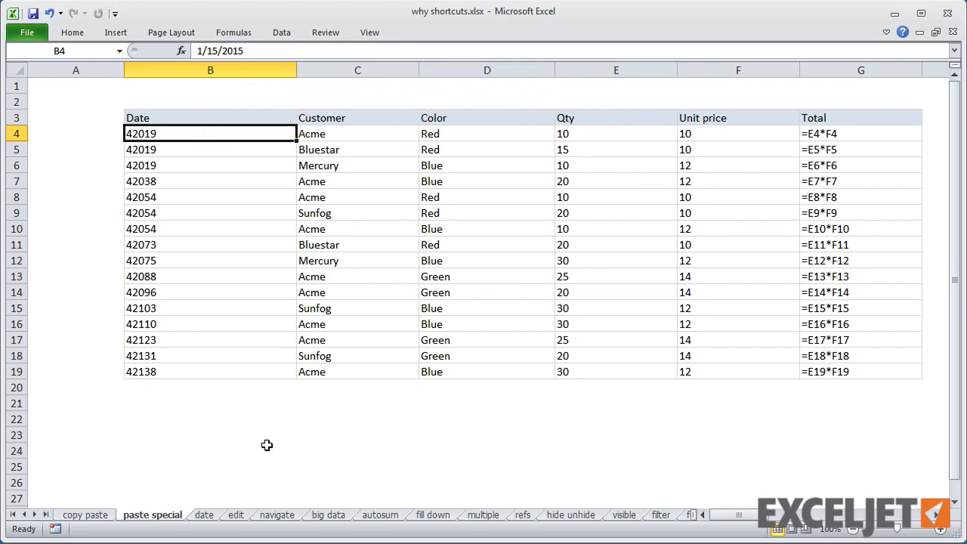
pyautogui.hotkey('ctrl', '`')
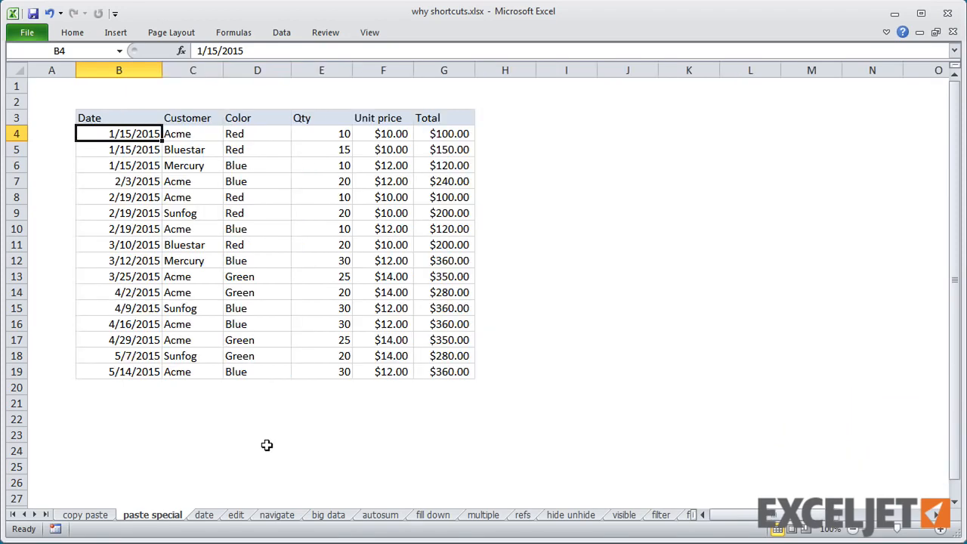
# Step: Copy the whole sales table and paste only its values at cell I3, undoing the paste
pyautogui.hotkey('ctrl', 'a')
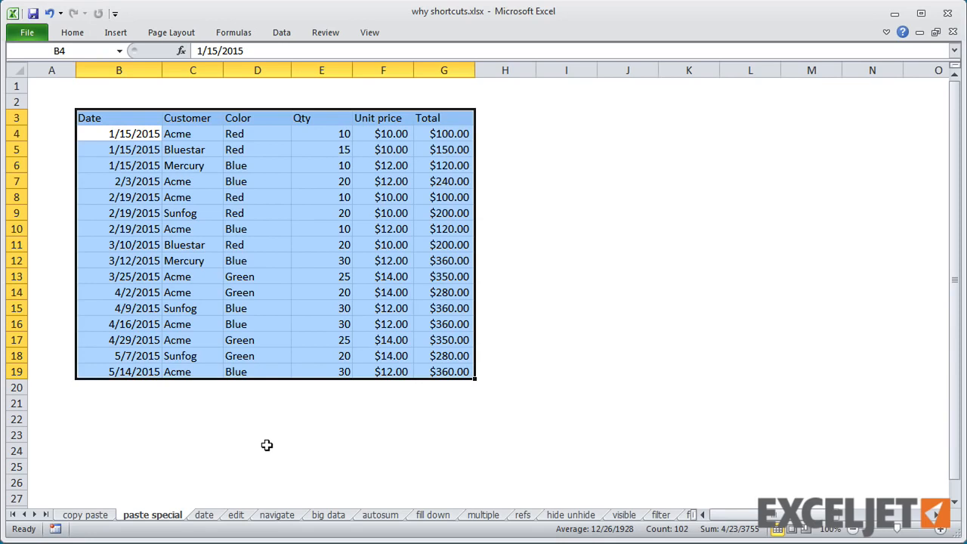
pyautogui.hotkey('ctrl', 'c')
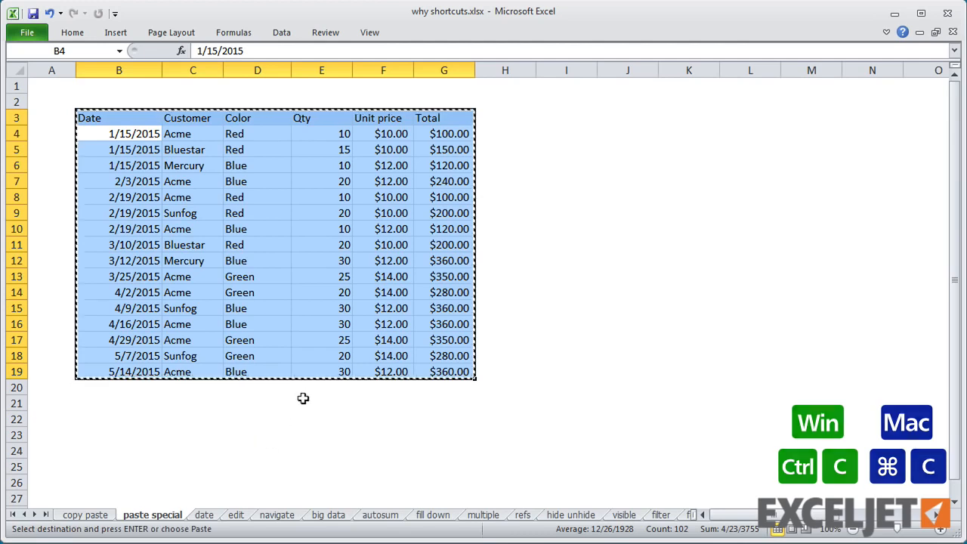
pyautogui.click(563, 114)
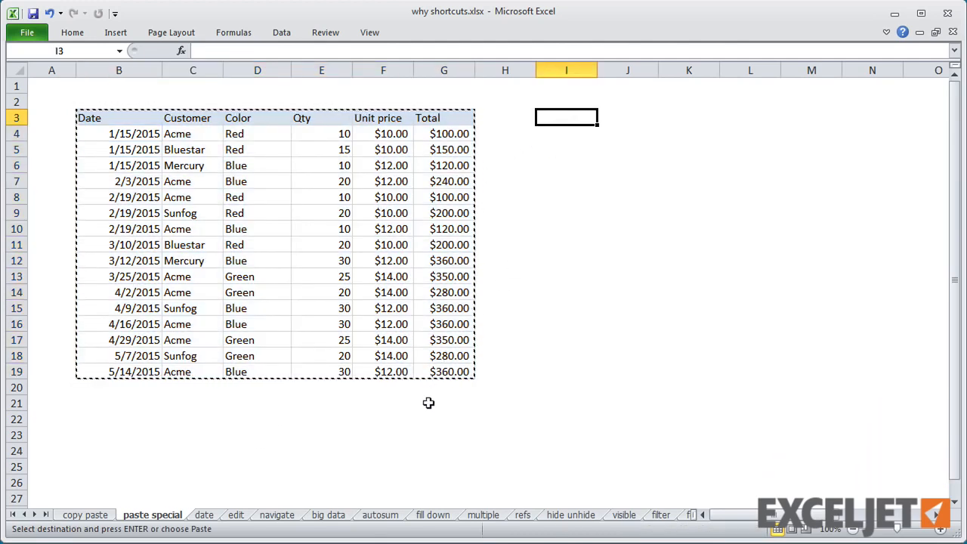
pyautogui.hotkey('ctrl', 'alt', 'v')
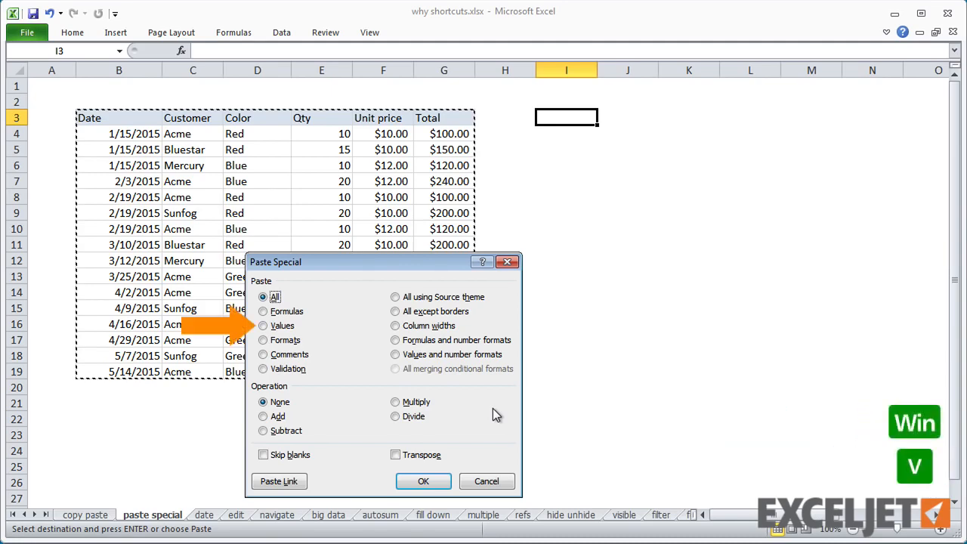
pyautogui.press('v')
pyautogui.click(425, 481)
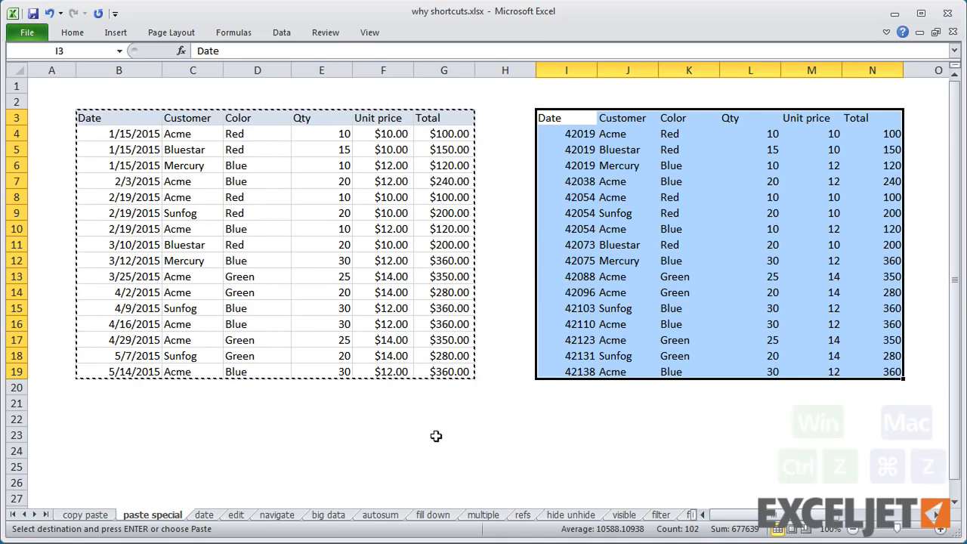
pyautogui.hotkey('ctrl', 'z')
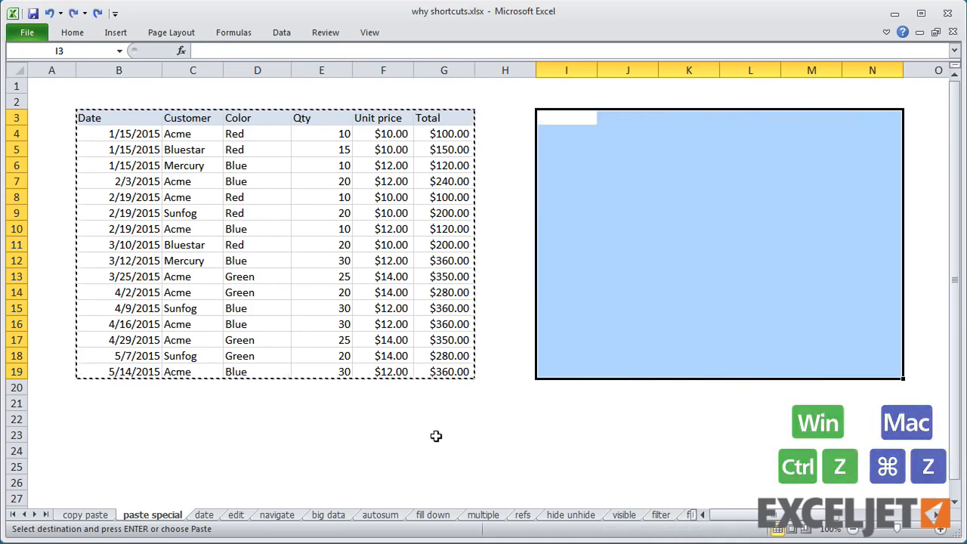
# Step: Paste the copied table at I3 as values and number formats, check total cell N18, and undo the paste
pyautogui.hotkey('ctrl', 'alt', 'v')
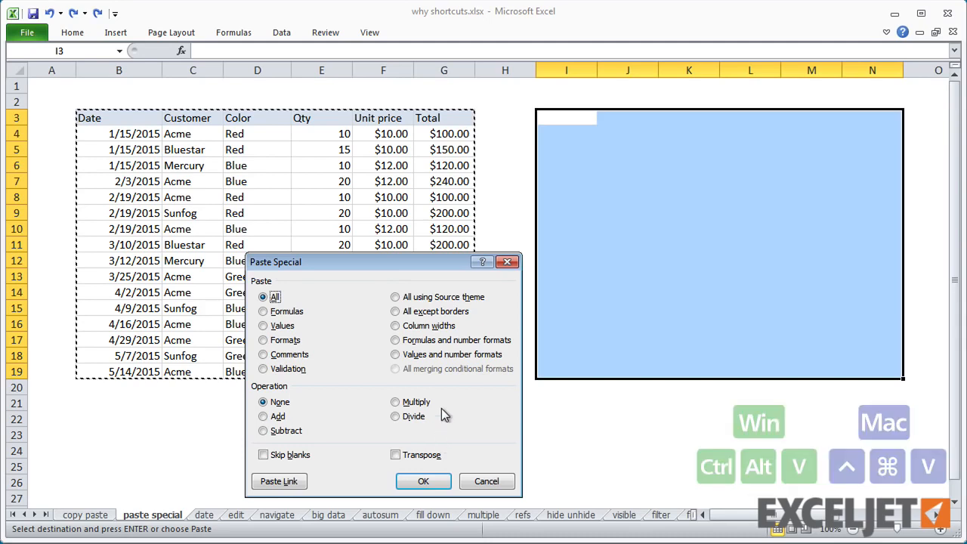
pyautogui.press('u')
pyautogui.click(423, 481)
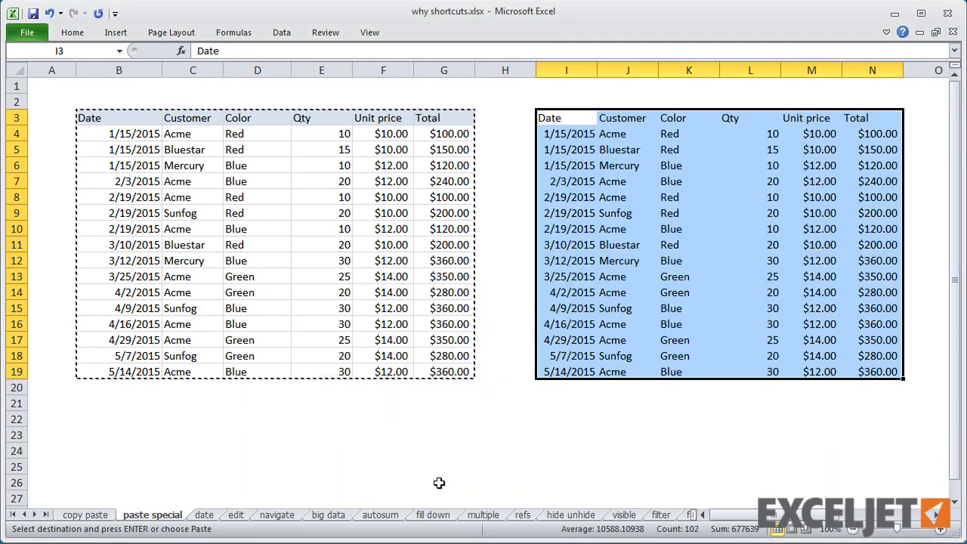
pyautogui.click(859, 358)
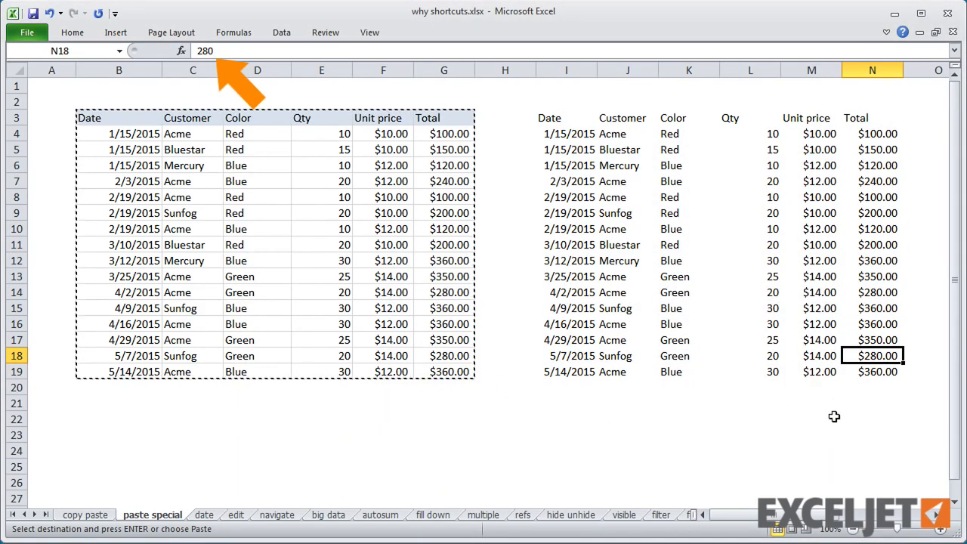
pyautogui.hotkey('ctrl', 'z')
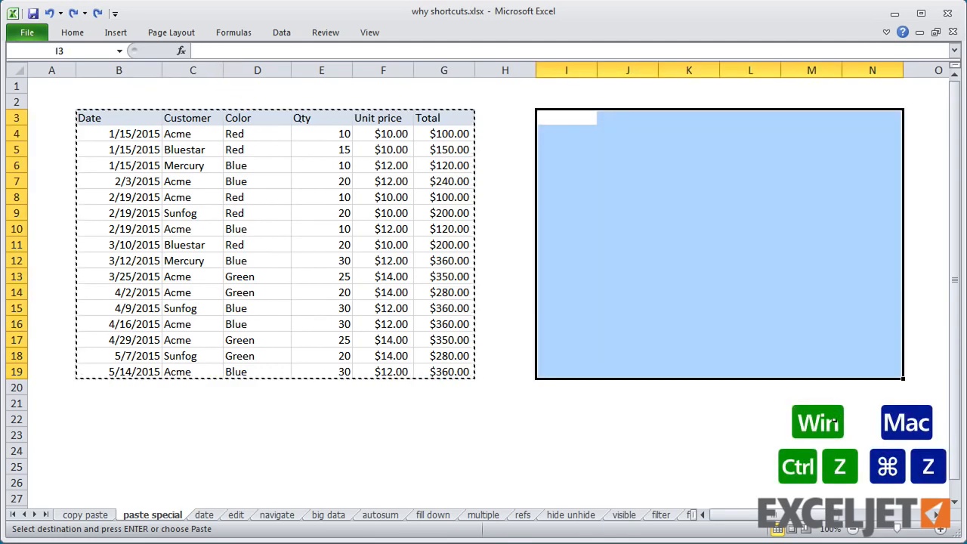
# Step: Paste the copied table at I3 as formulas and number formats, check total cell N17, and undo the paste
pyautogui.hotkey('ctrl', 'alt', 'v')
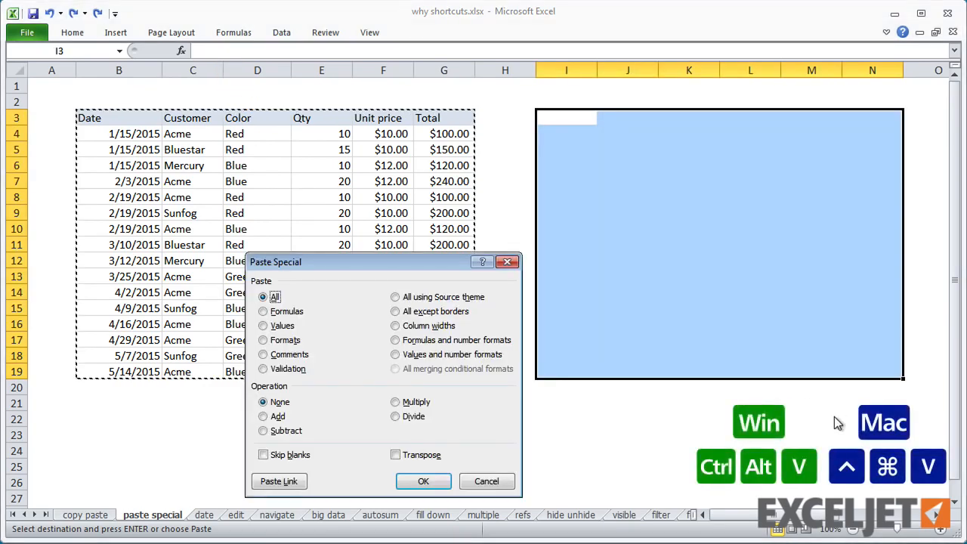
pyautogui.click(493, 341)
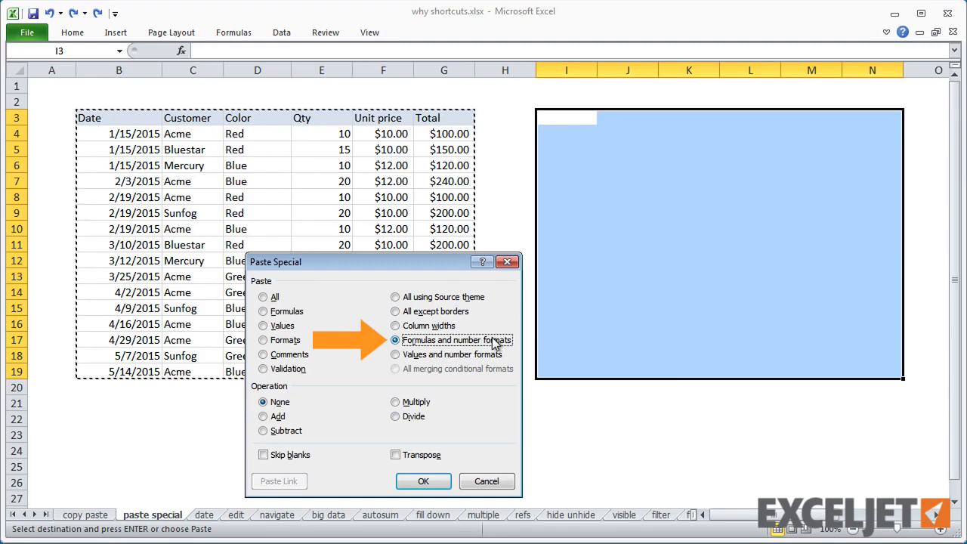
pyautogui.click(427, 482)
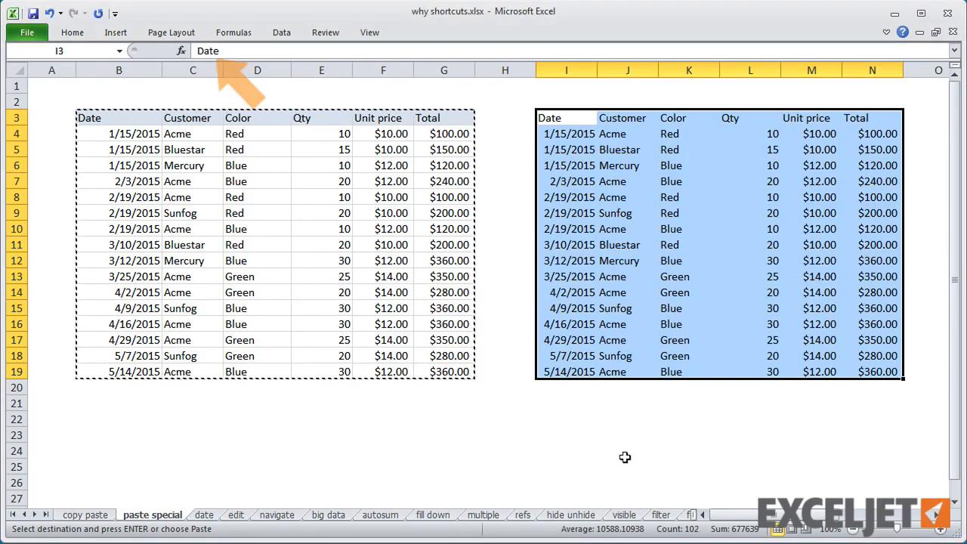
pyautogui.click(858, 339)
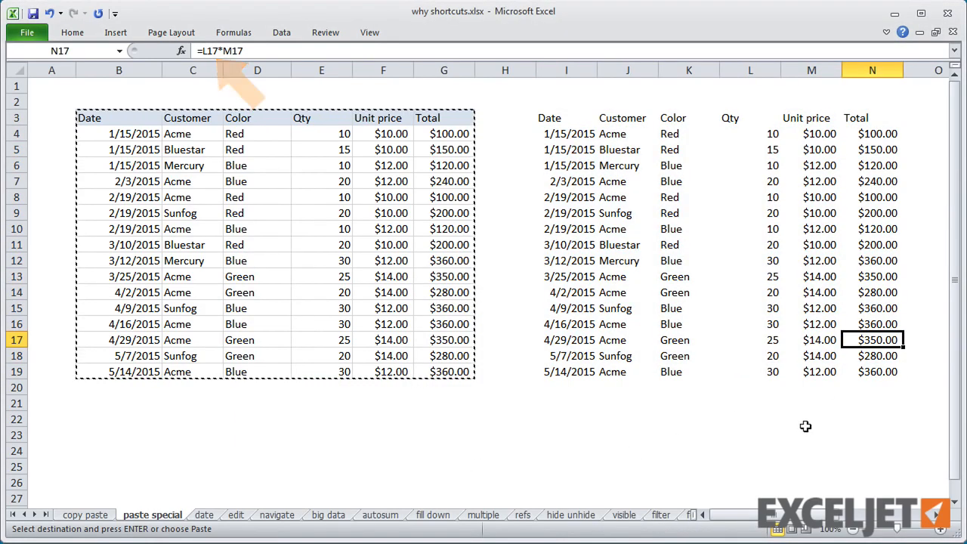
pyautogui.hotkey('ctrl', 'z')
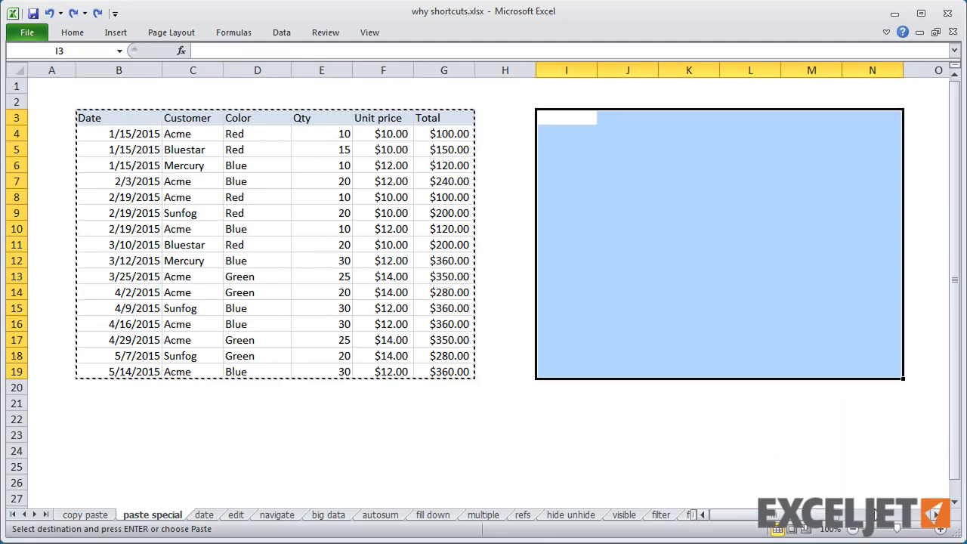
# Step: Apply the formats of row 10 in the property table to the unformatted rows 11 to 19 with Paste Special Formats
pyautogui.click(877, 515)
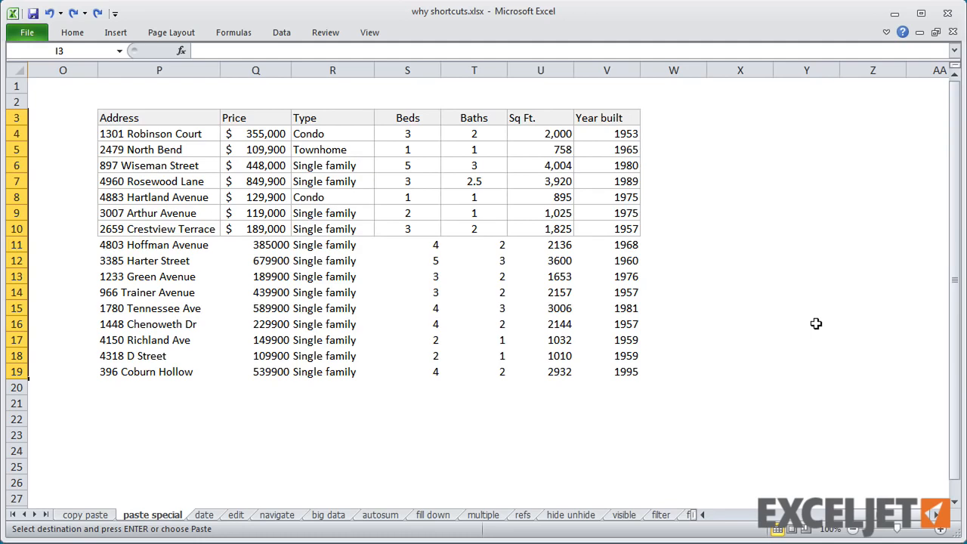
pyautogui.click(206, 228)
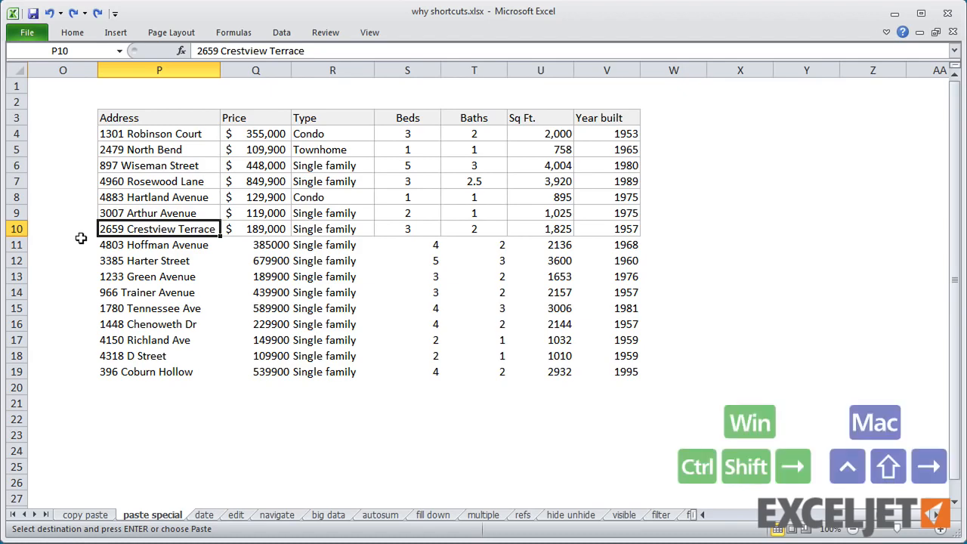
pyautogui.hotkey('ctrl', 'shift', 'Right')
pyautogui.hotkey('ctrl', 'c')
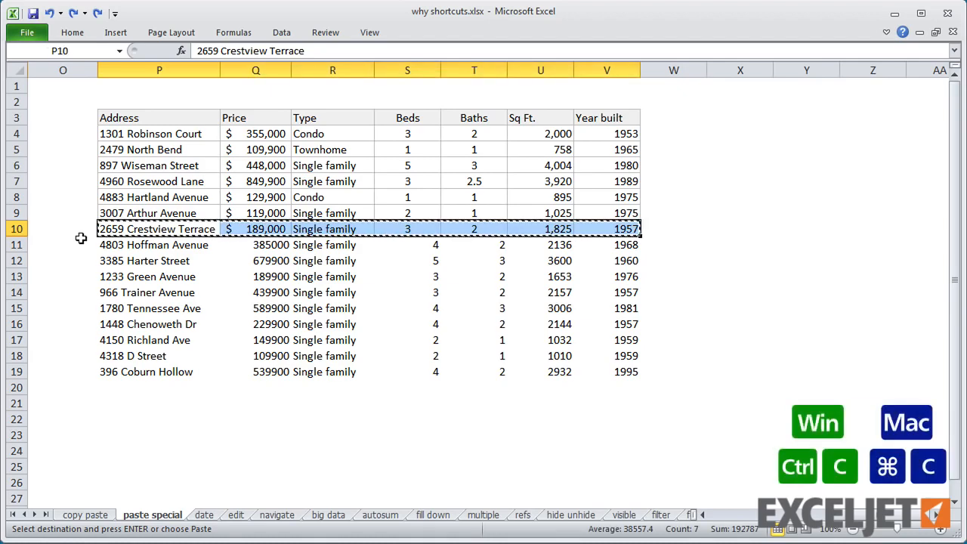
pyautogui.hotkey('ctrl', 'shift', 'Down')
pyautogui.hotkey('ctrl', 'alt', 'v')
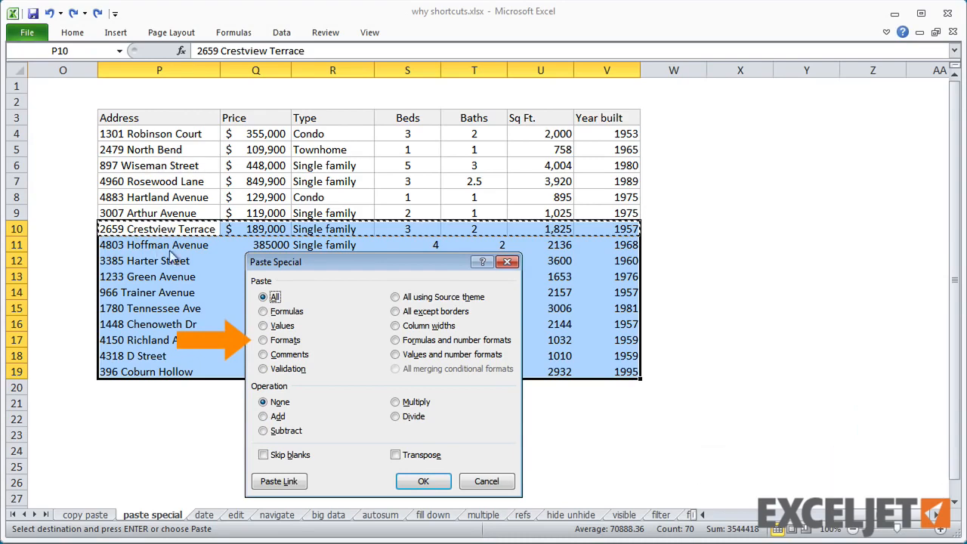
pyautogui.click(273, 341)
pyautogui.click(419, 480)
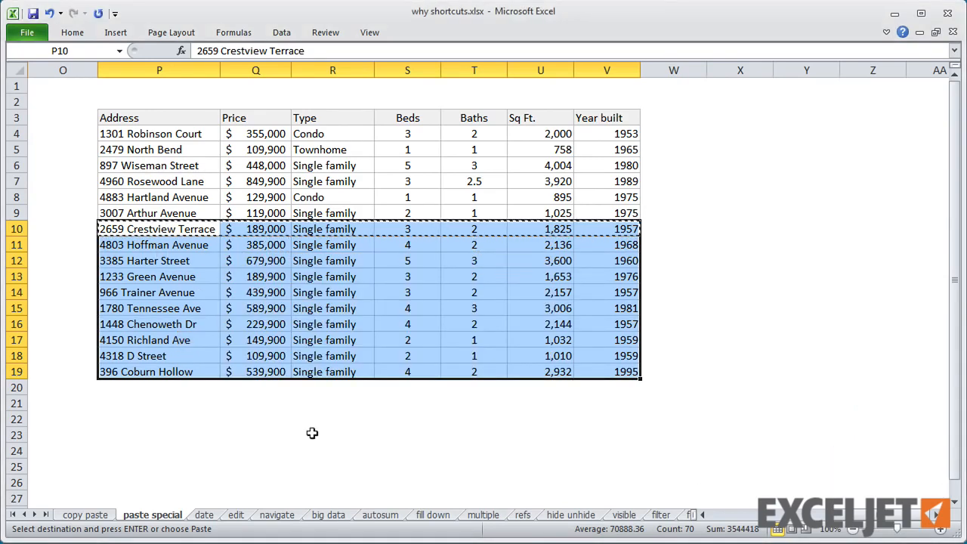
pyautogui.moveTo(257, 434); pyautogui.dragTo(257, 426)
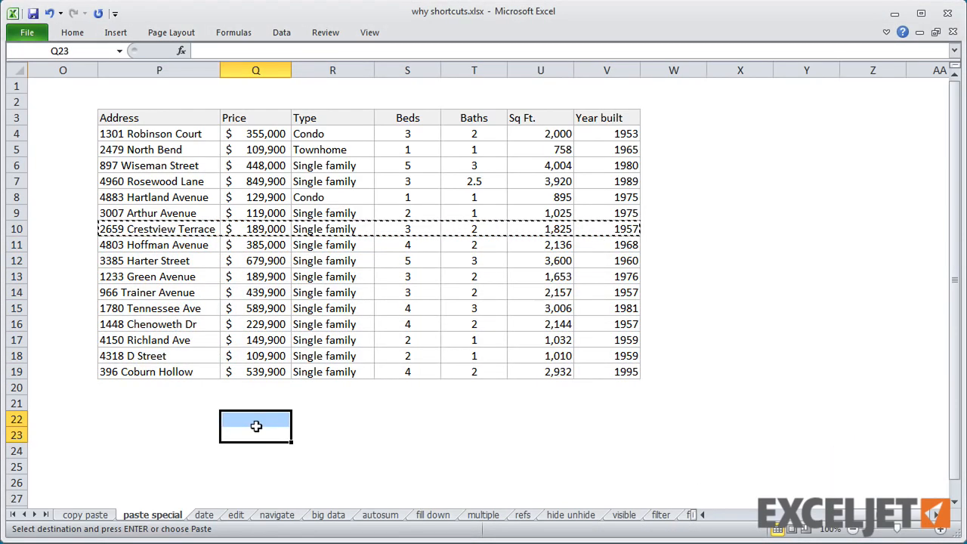
pyautogui.click(257, 433)
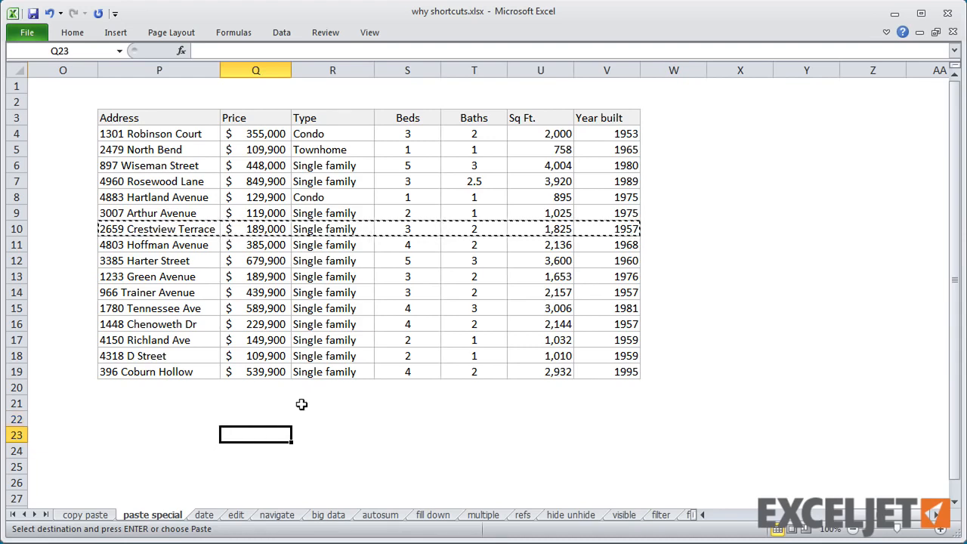
# Step: On the date sheet, insert the current date in D6 and the current time in D8
pyautogui.click(204, 515)
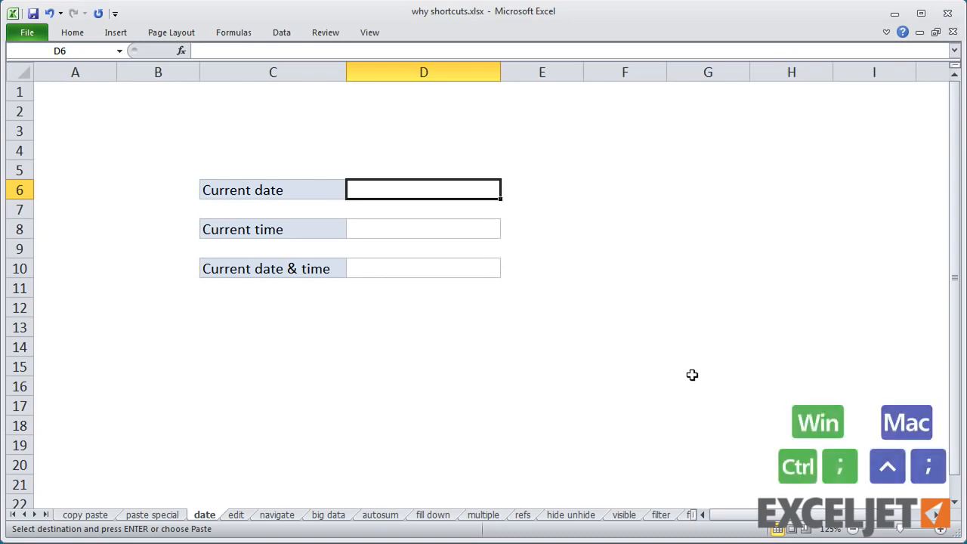
pyautogui.hotkey('ctrl', ';')
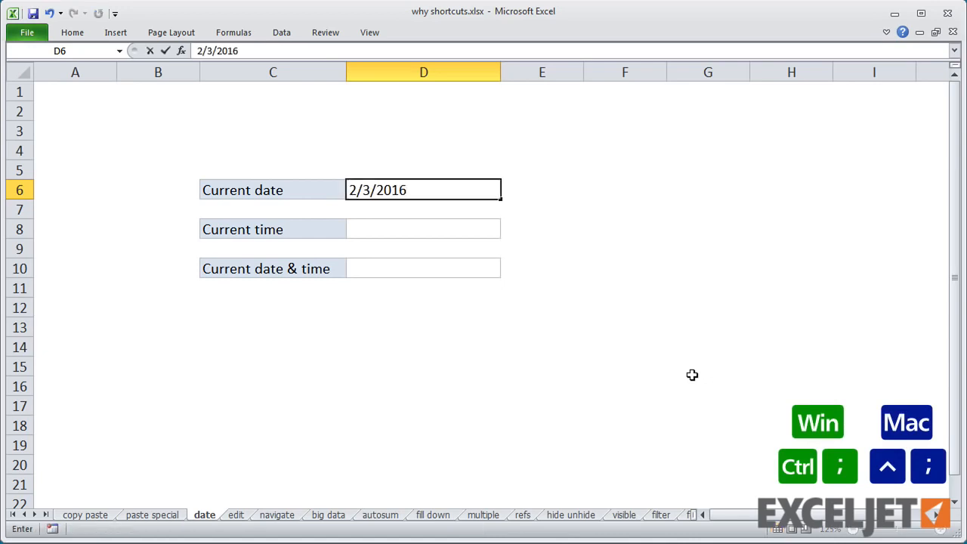
pyautogui.press('Return')
pyautogui.press('Return')
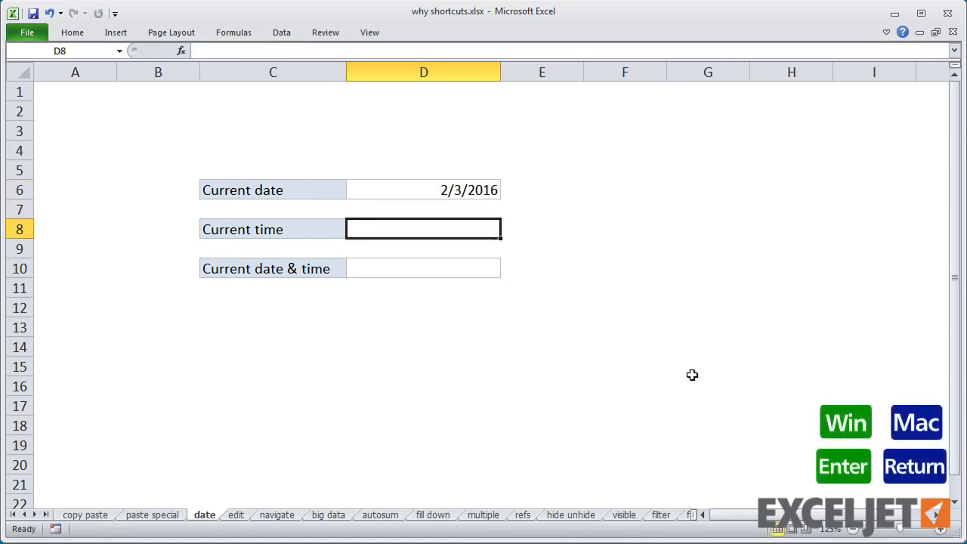
pyautogui.hotkey('ctrl', 'shift', ';')
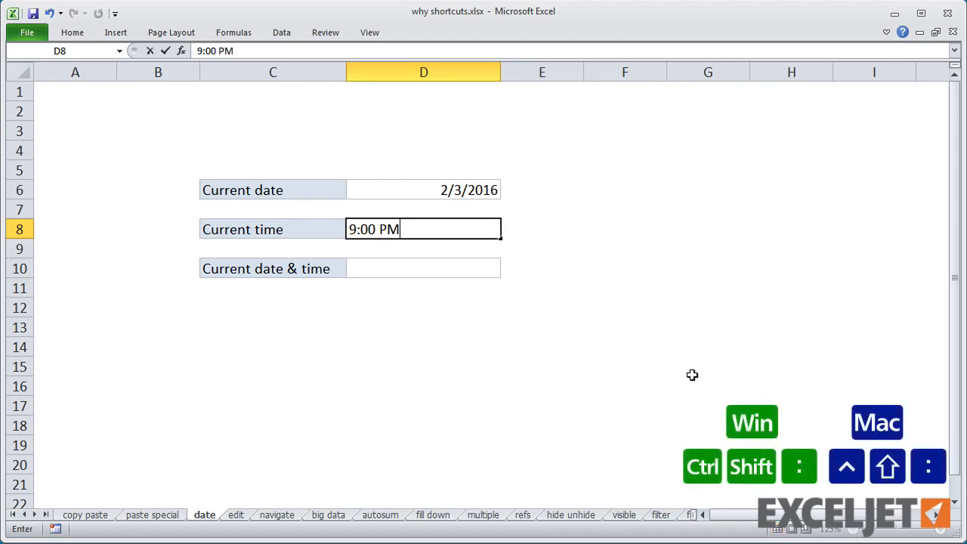
pyautogui.press('Return')
pyautogui.press('Return')
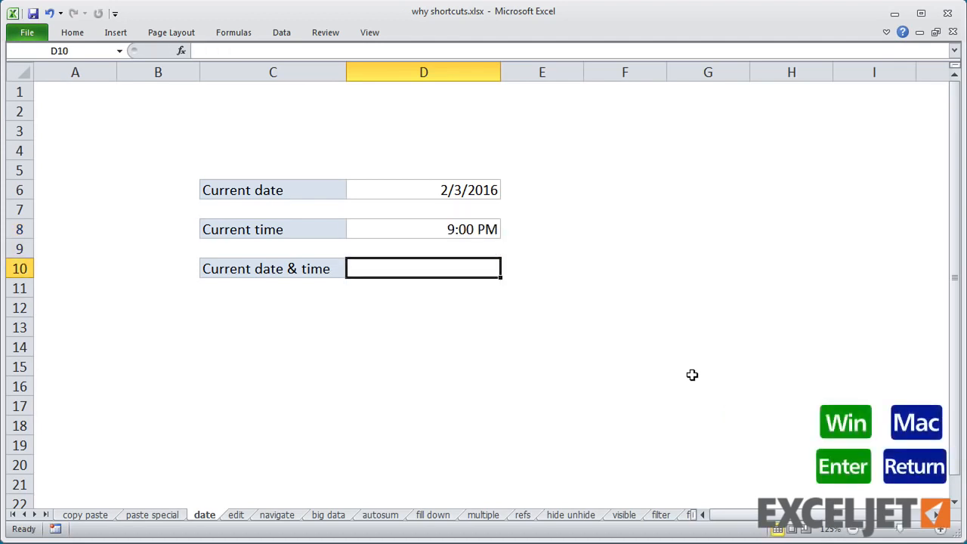
# Step: Insert both the current date and the current time in D10, beside the Current date & time label
pyautogui.hotkey('ctrl', ';')
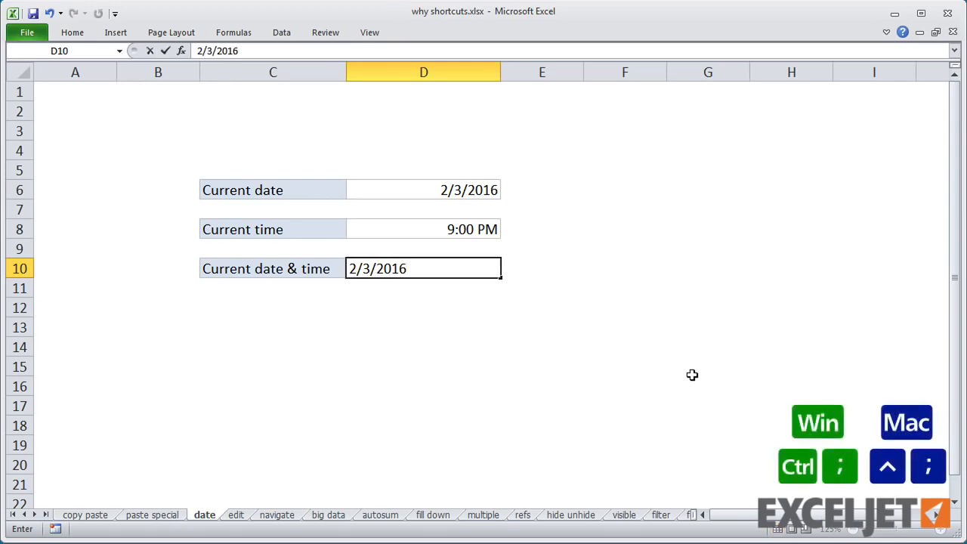
pyautogui.hotkey('ctrl', 'shift', ':')
pyautogui.press('Return')
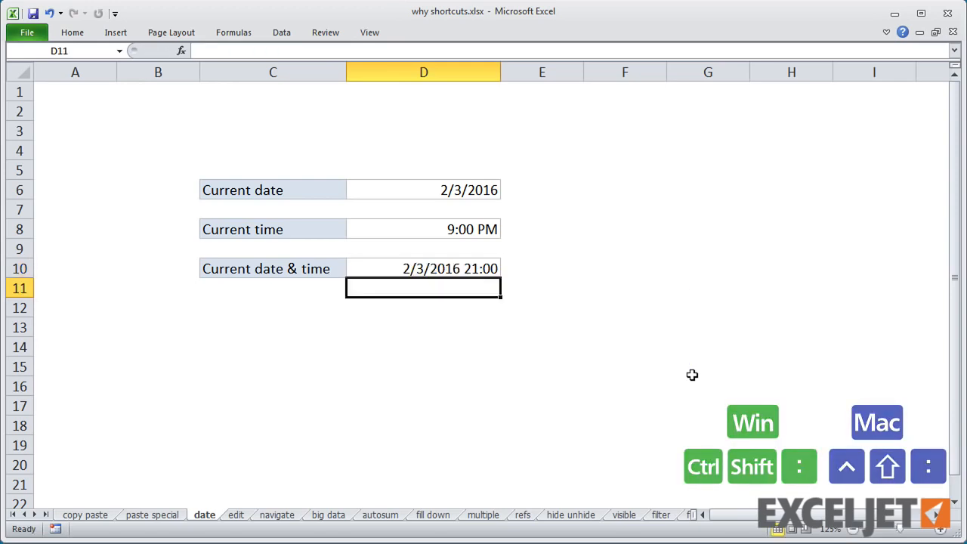
pyautogui.press('Return')
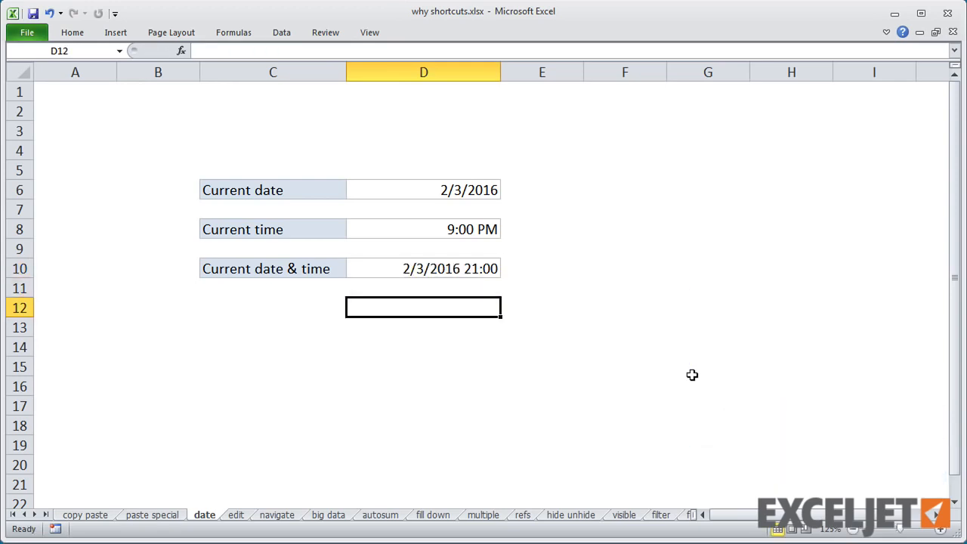
# Step: On the edit sheet, edit the movie title in D10 to read "Star Wars Episode I: The Phantom Menace"
pyautogui.click(235, 515)
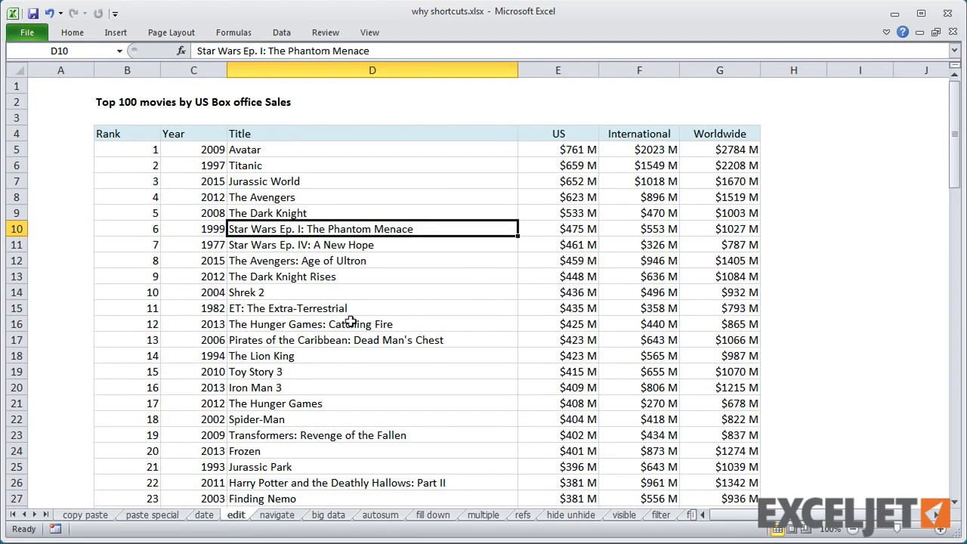
pyautogui.doubleClick(431, 231)
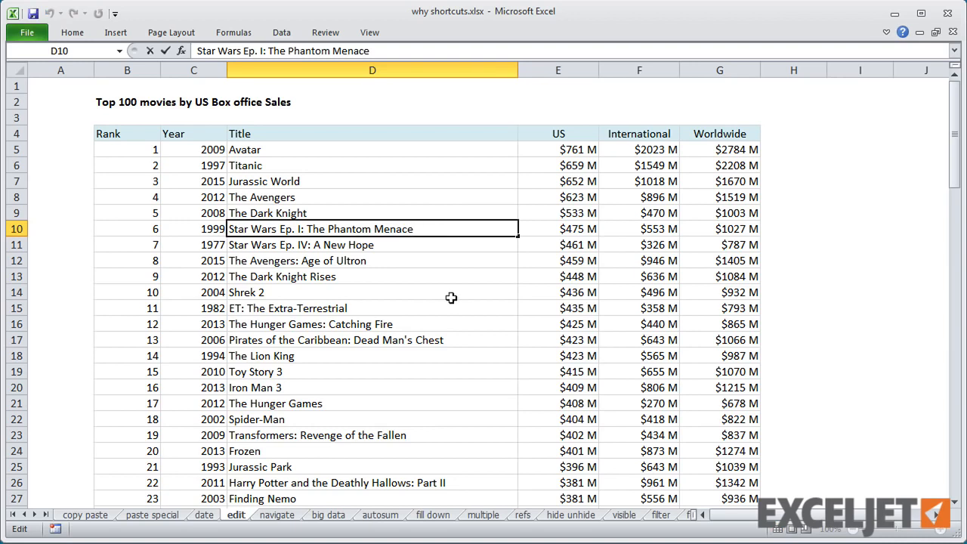
pyautogui.doubleClick(436, 249)
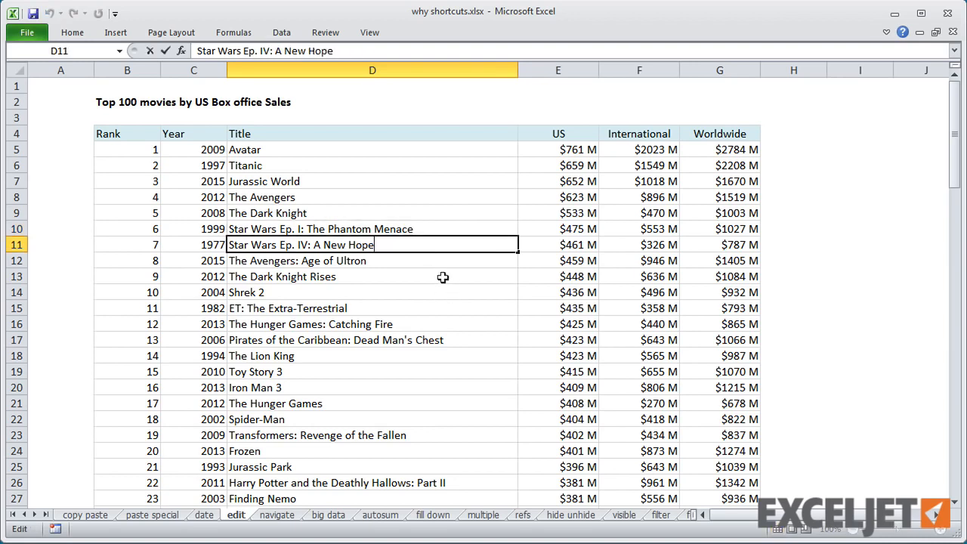
pyautogui.click(434, 224)
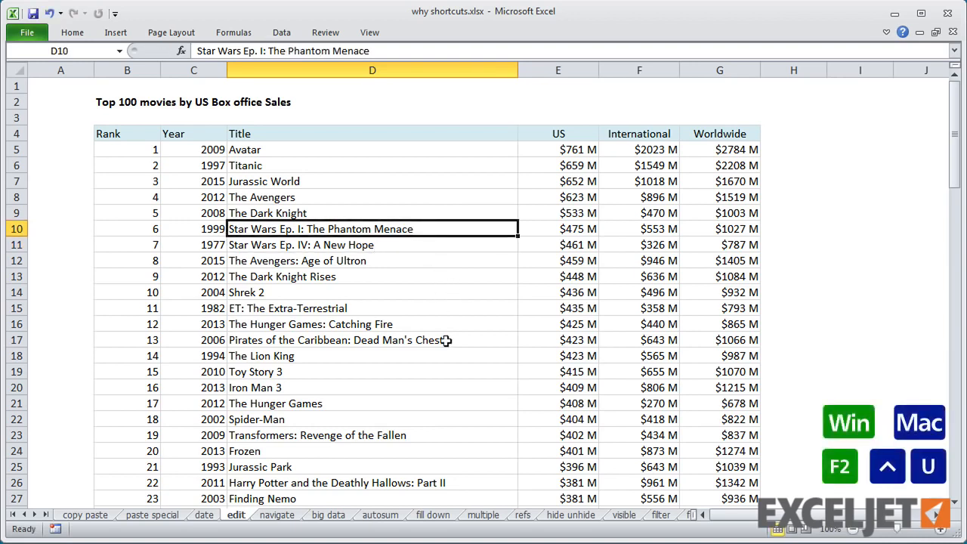
pyautogui.press('F2')
pyautogui.hotkey('ctrl', 'Left')
pyautogui.hotkey('ctrl', 'Left')
pyautogui.hotkey('ctrl', 'Left')
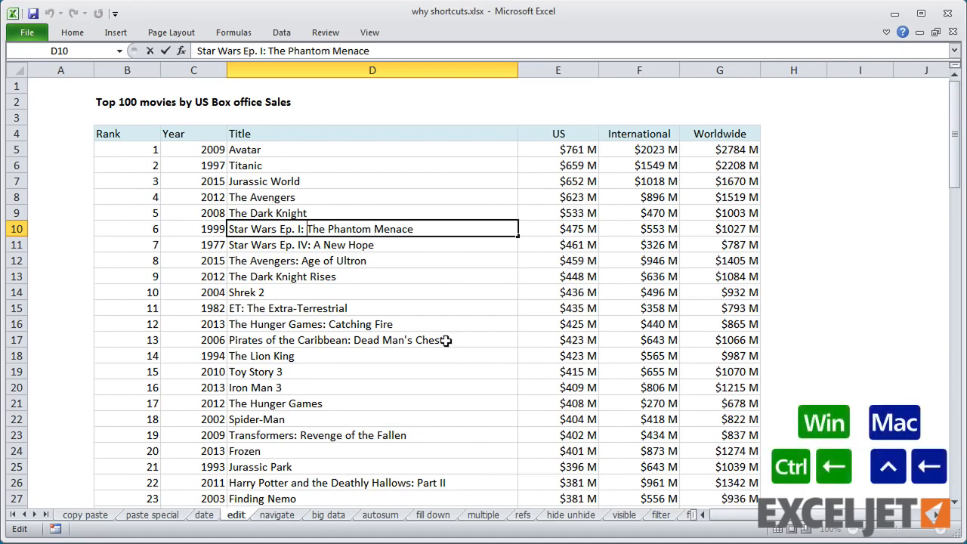
pyautogui.press('BackSpace')
pyautogui.press('BackSpace')
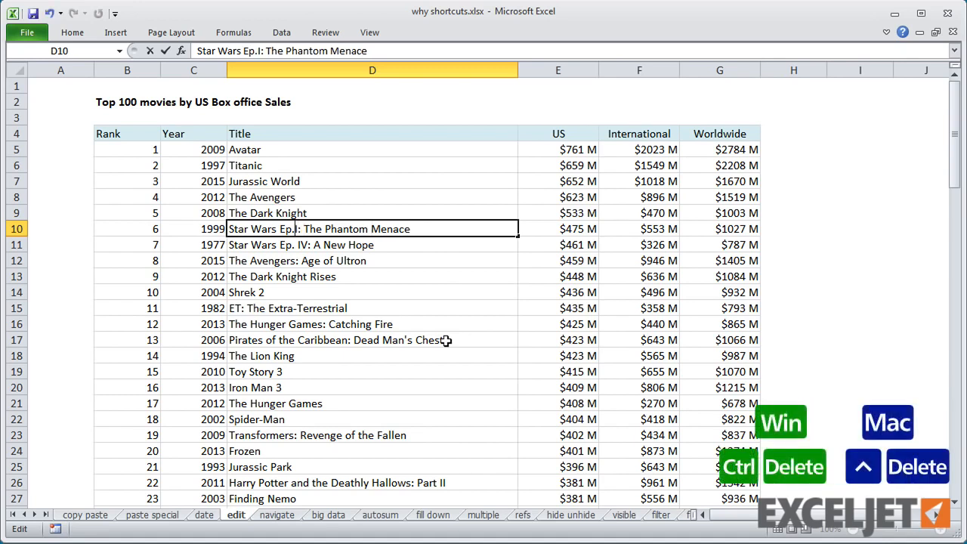
pyautogui.write('isode')
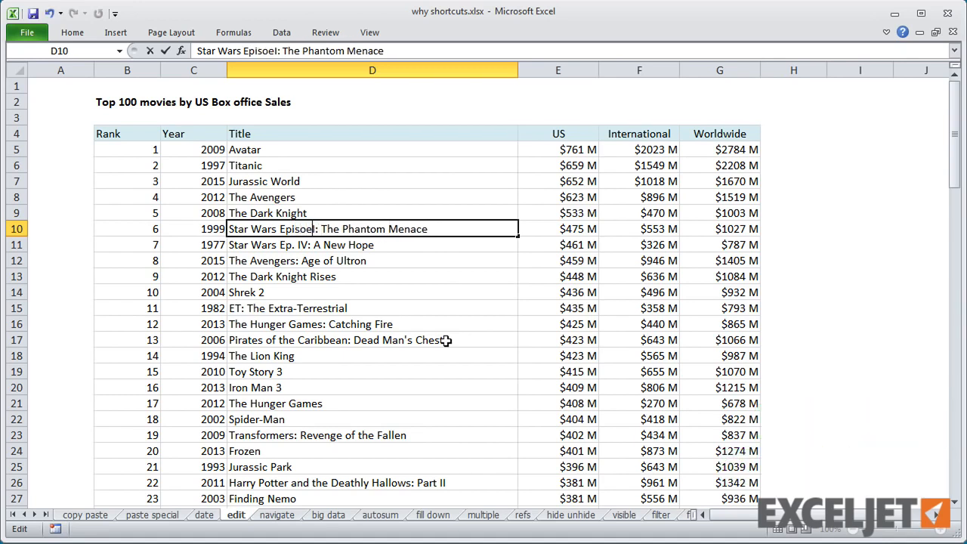
pyautogui.press('Return')
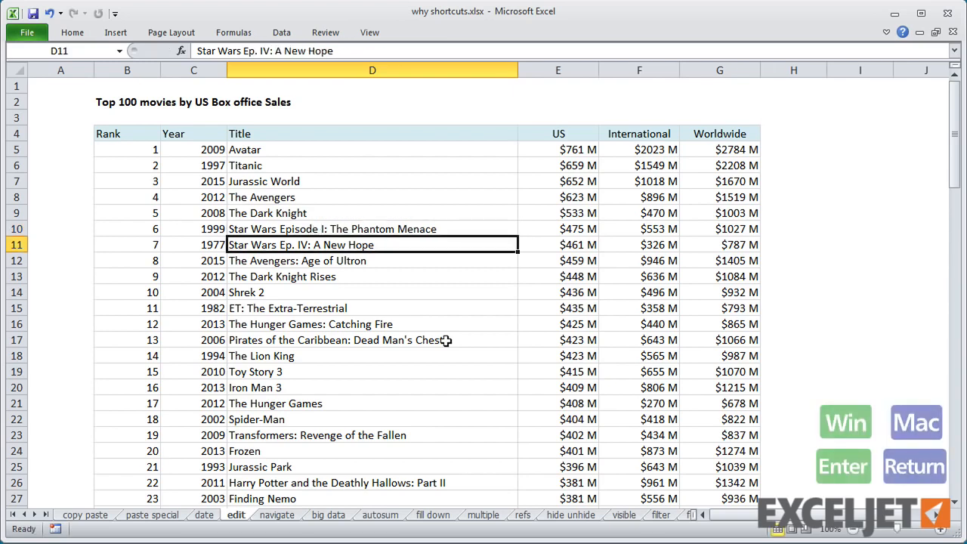
# Step: Edit the movie title in D11 to read "Star Wars Episode IV: A New Hope"
pyautogui.press('F2')
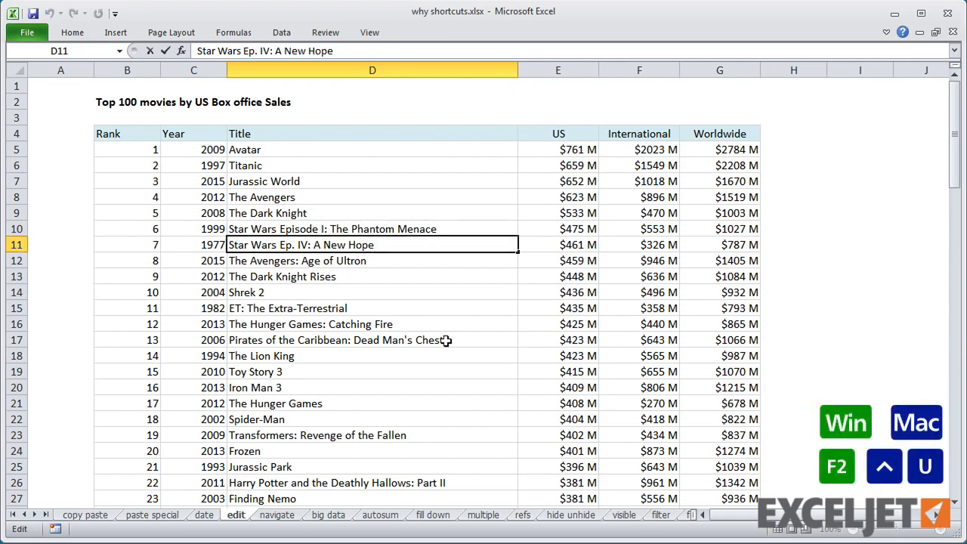
pyautogui.hotkey('ctrl', 'Left')
pyautogui.hotkey('ctrl', 'Left')
pyautogui.hotkey('ctrl', 'Left')
pyautogui.hotkey('ctrl', 'Left')
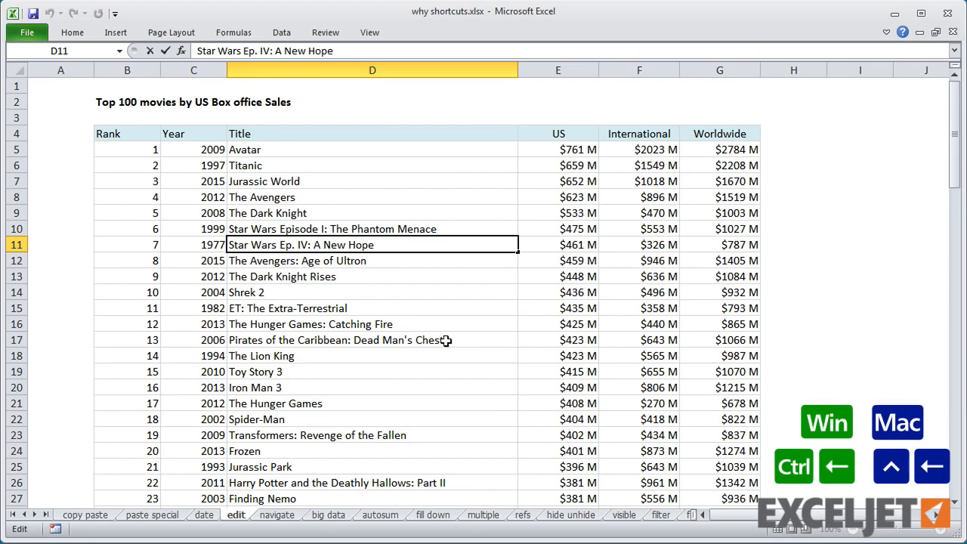
pyautogui.press('BackSpace')
pyautogui.press('BackSpace')
pyautogui.write('is')
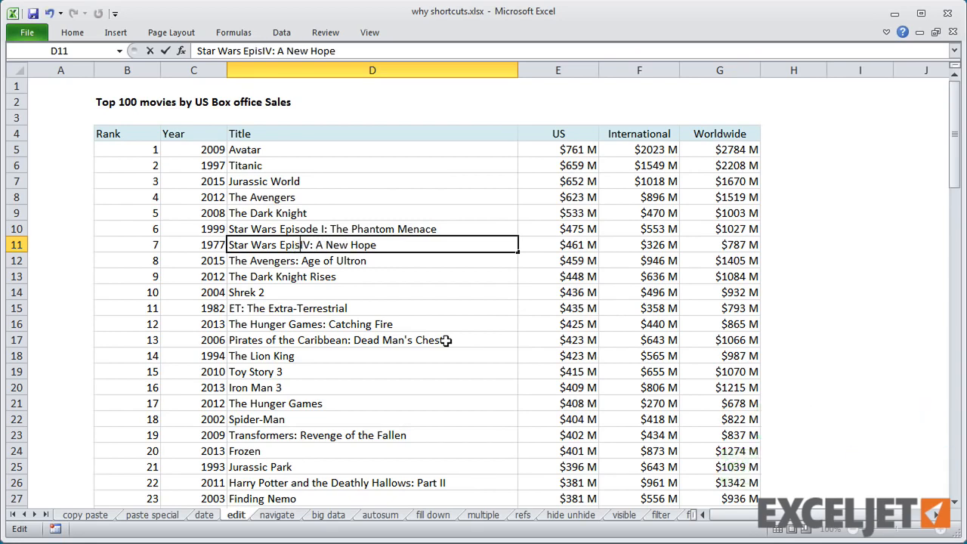
pyautogui.write('ode')
pyautogui.press('Return')
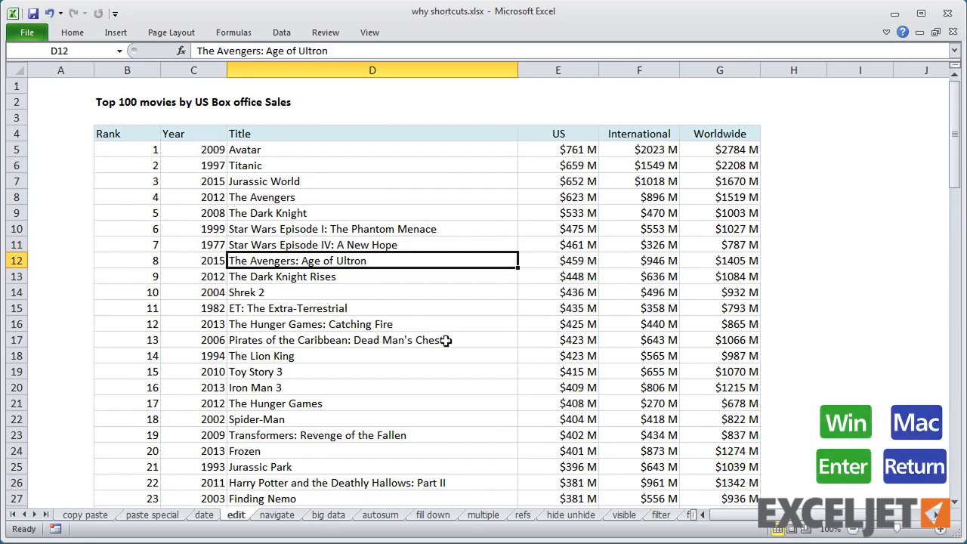
# Step: On the navigate sheet, jump to the first cell A1 and to the last used cell O26
pyautogui.click(277, 515)
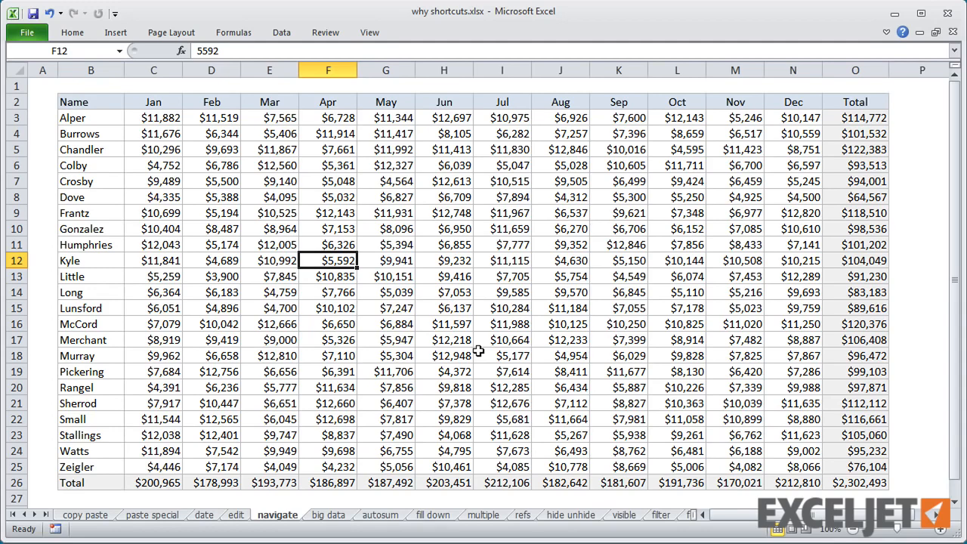
pyautogui.hotkey('ctrl', 'Home')
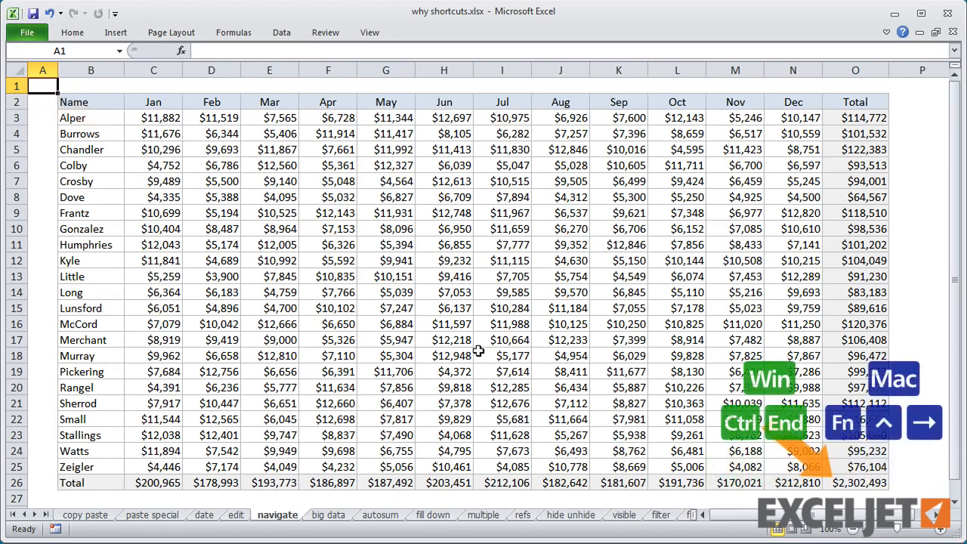
pyautogui.hotkey('ctrl', 'End')
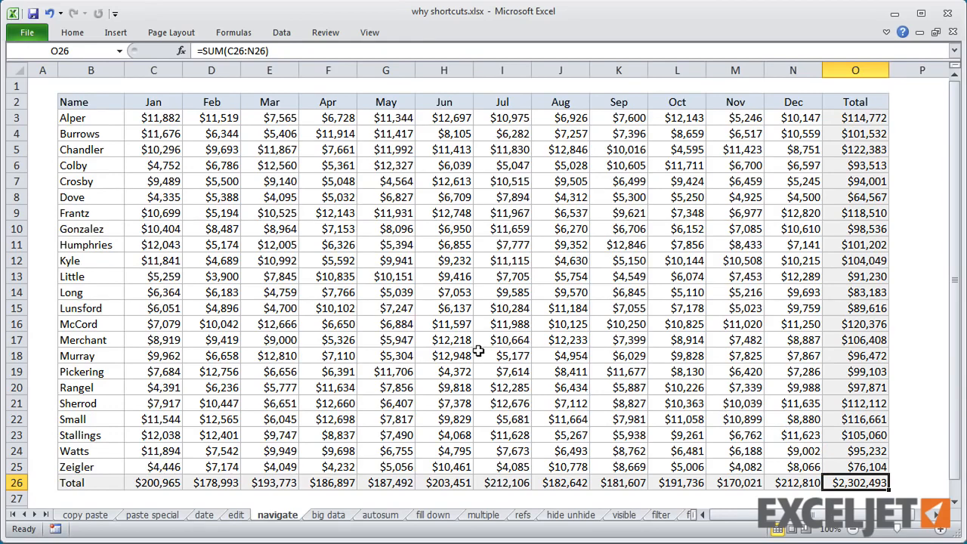
# Step: Starting from B3, jump around the edges of the table through its last row, last column and header row, ending at B2
pyautogui.click(104, 116)
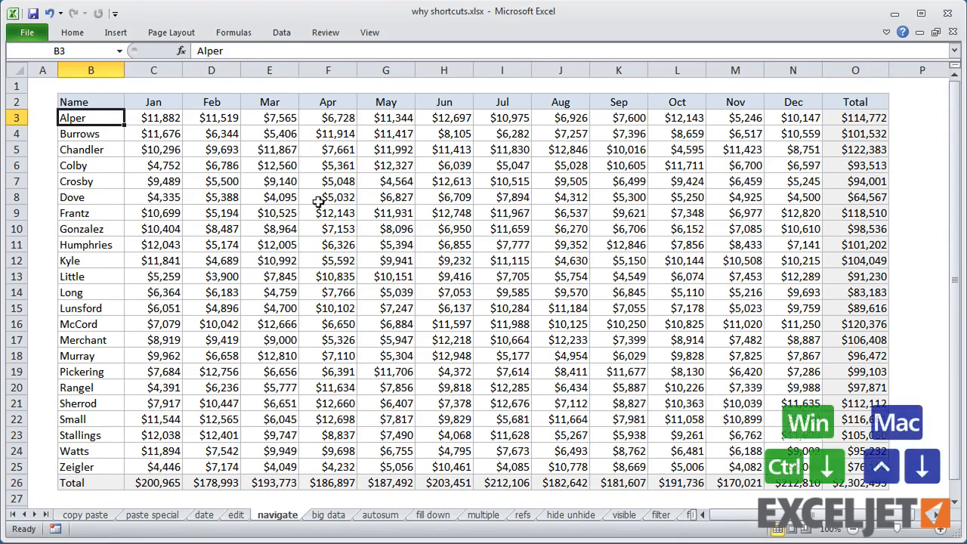
pyautogui.hotkey('ctrl', 'Down')
pyautogui.hotkey('ctrl', 'Right')
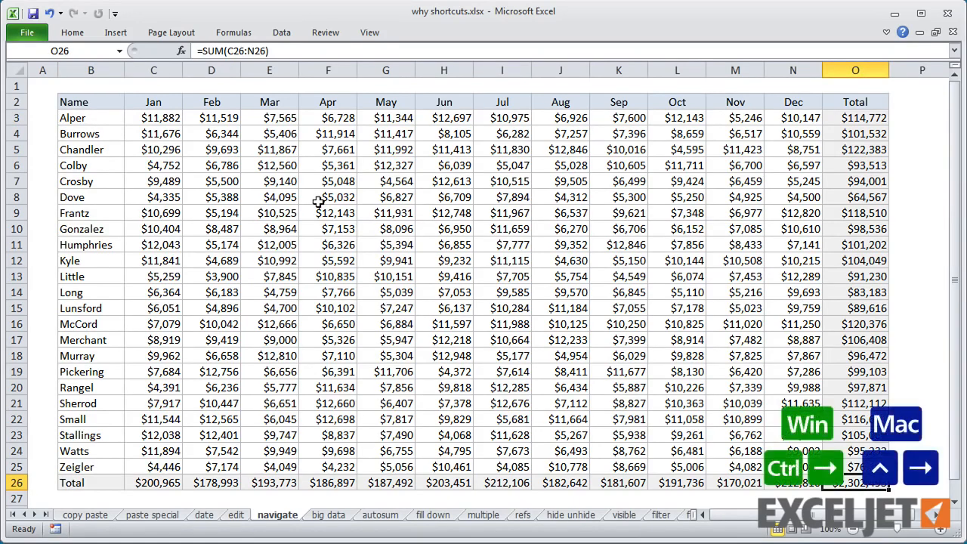
pyautogui.hotkey('ctrl', 'Up')
pyautogui.hotkey('ctrl', 'Left')
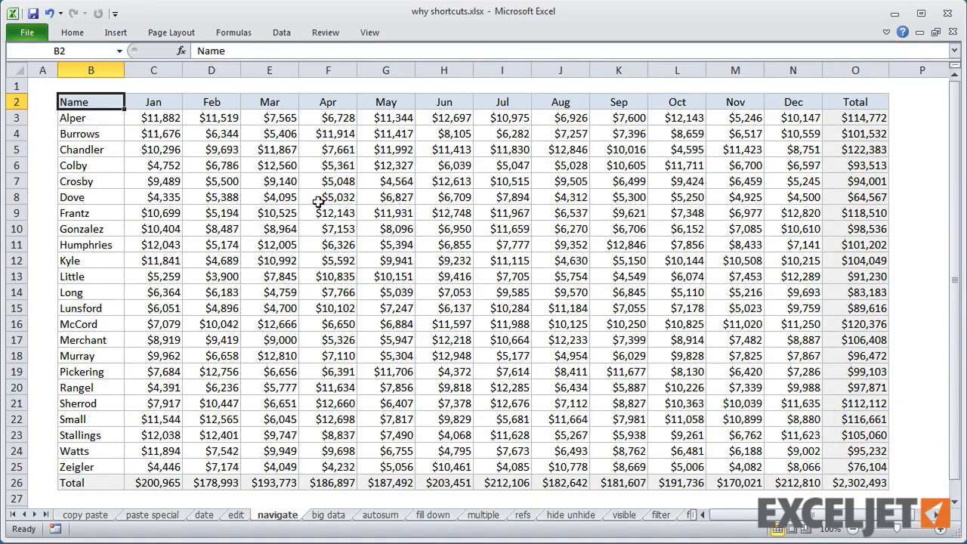
# Step: Select row 5 from B5 through the Total column, followed by the Apr column from F2 down to the Total row
pyautogui.press('Down')
pyautogui.press('Down')
pyautogui.press('Down')
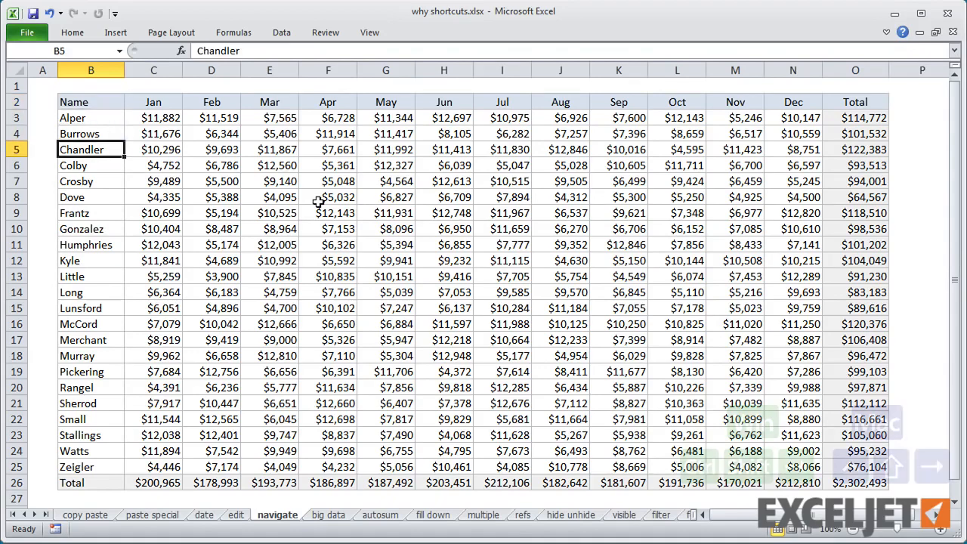
pyautogui.hotkey('ctrl', 'shift', 'Right')
pyautogui.click(318, 199)
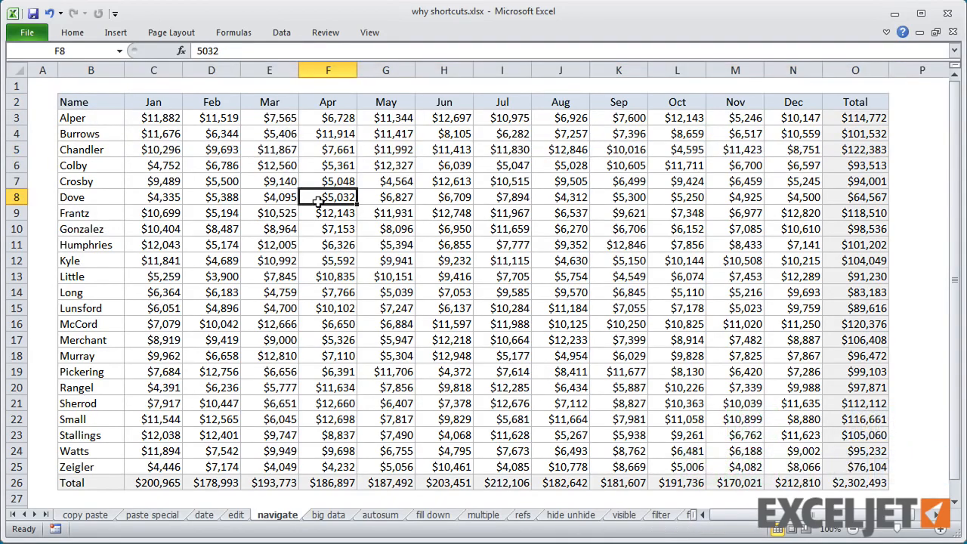
pyautogui.click(326, 100)
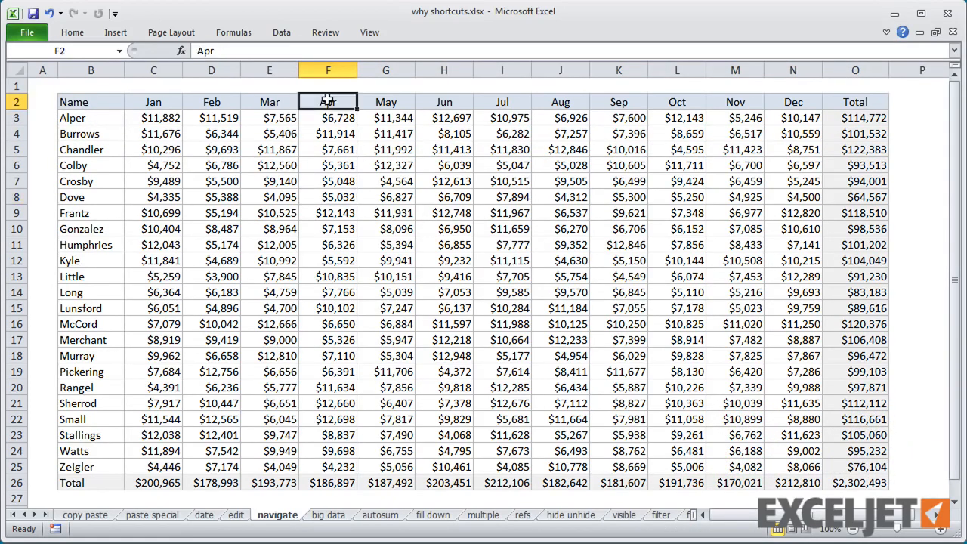
pyautogui.hotkey('ctrl', 'shift', 'Down')
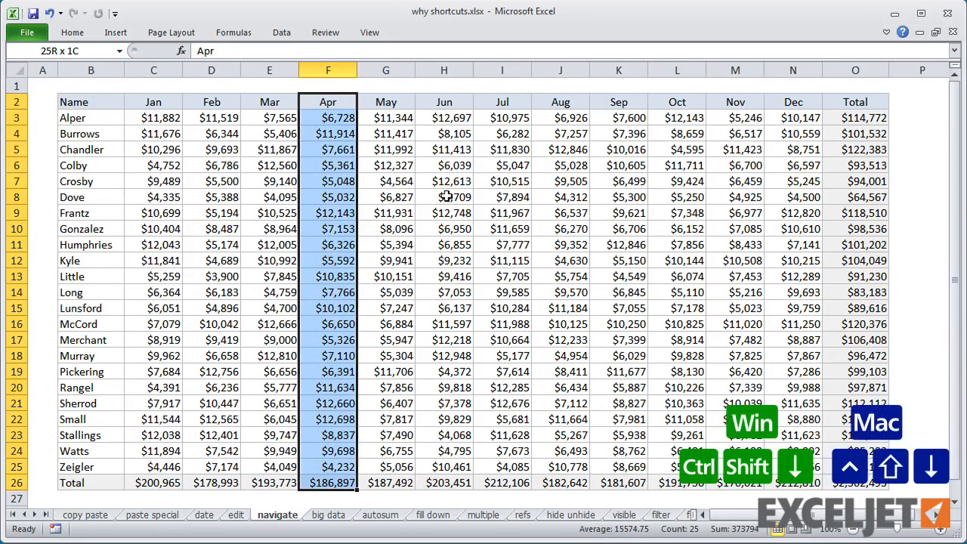
# Step: Extend the selection from B2 down and across to cover the whole table through O26
pyautogui.click(113, 98)
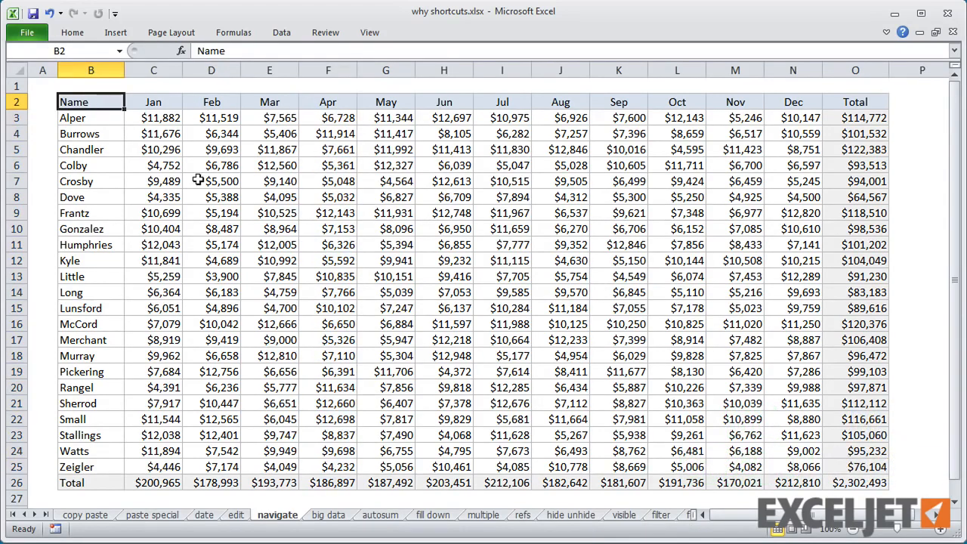
pyautogui.hotkey('ctrl', 'shift', 'Down')
pyautogui.hotkey('ctrl', 'shift', 'Right')
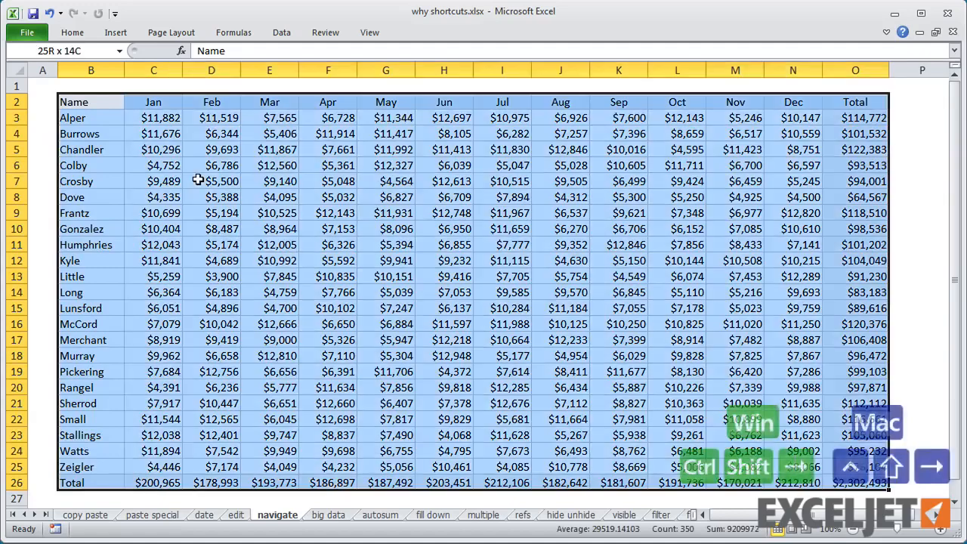
# Step: Select the entire table starting from G13, and collapse the selection back to that active cell
pyautogui.click(399, 279)
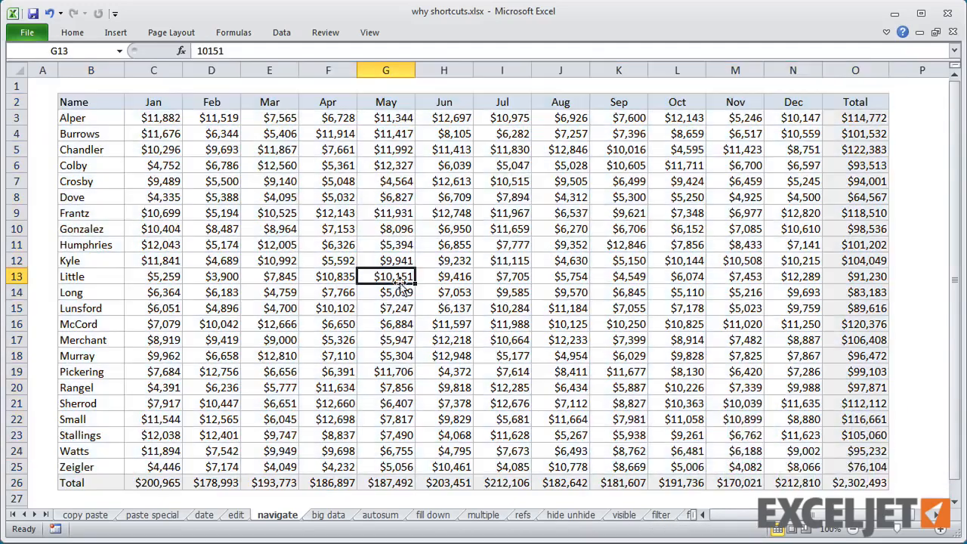
pyautogui.hotkey('ctrl', 'a')
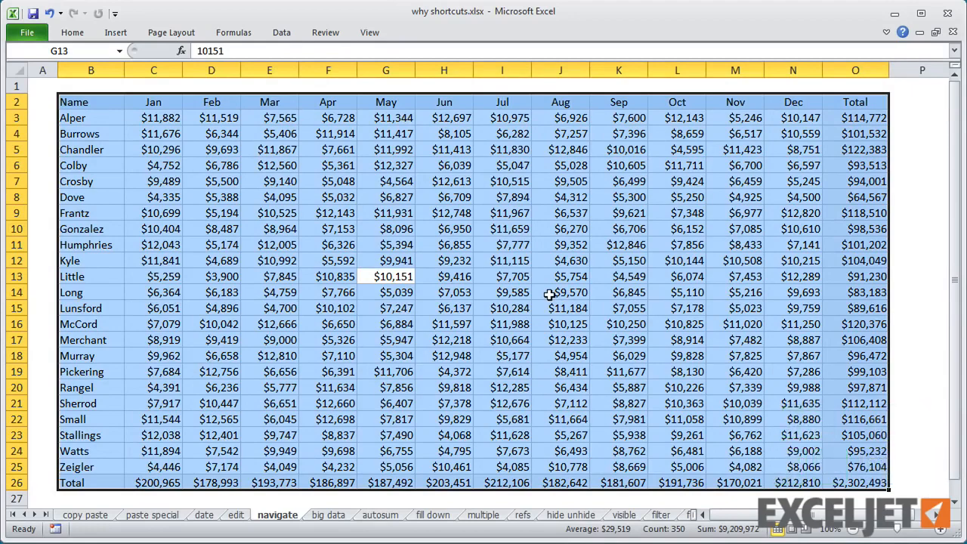
pyautogui.hotkey('shift', 'BackSpace')
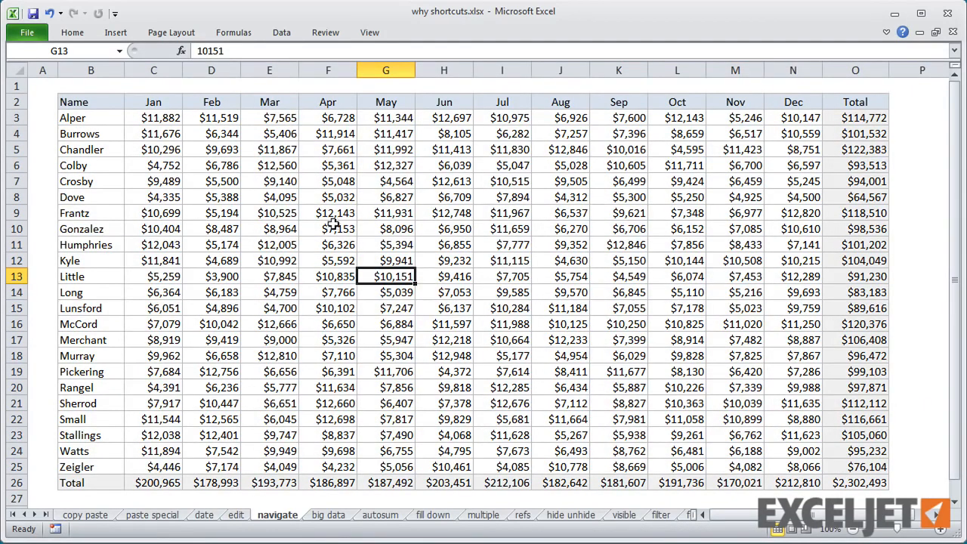
# Step: Select F10:I16, extend the selection right and down to L21, and collapse it back to the active cell F10
pyautogui.moveTo(333, 227); pyautogui.dragTo(496, 330)
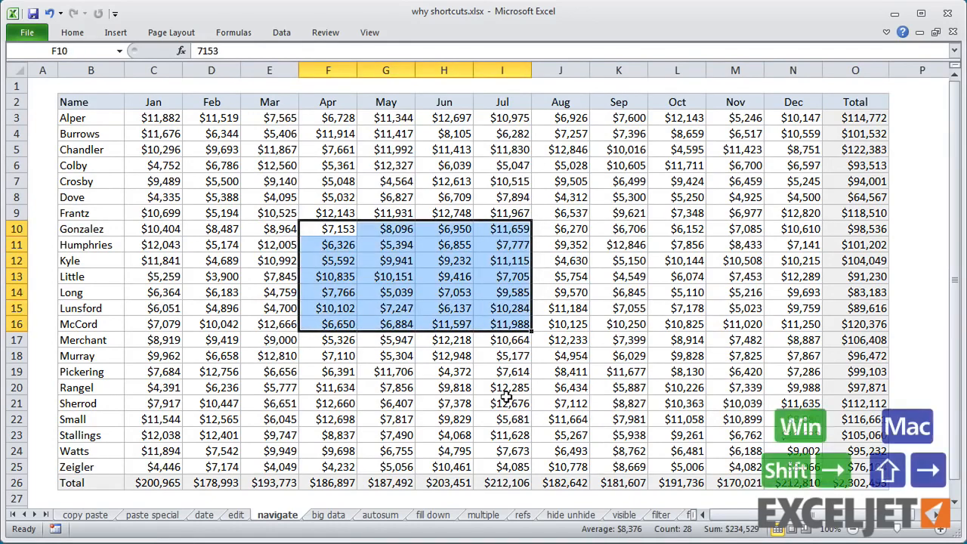
pyautogui.hotkey('shift', 'Right')
pyautogui.hotkey('shift', 'Right')
pyautogui.hotkey('shift', 'Right')
pyautogui.hotkey('shift', 'Down')
pyautogui.hotkey('shift', 'Down')
pyautogui.hotkey('shift', 'Down')
pyautogui.hotkey('shift', 'Down')
pyautogui.hotkey('shift', 'Down')
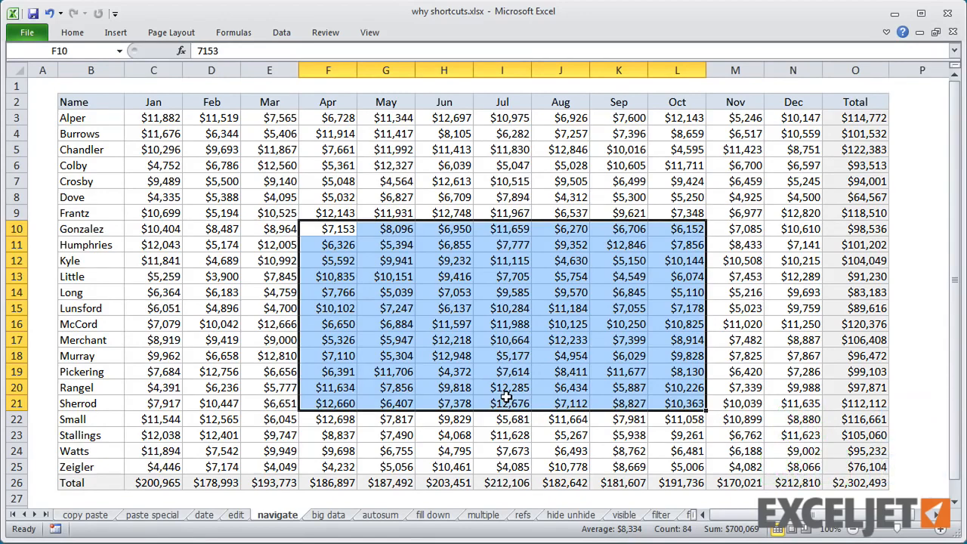
pyautogui.hotkey('shift', 'BackSpace')
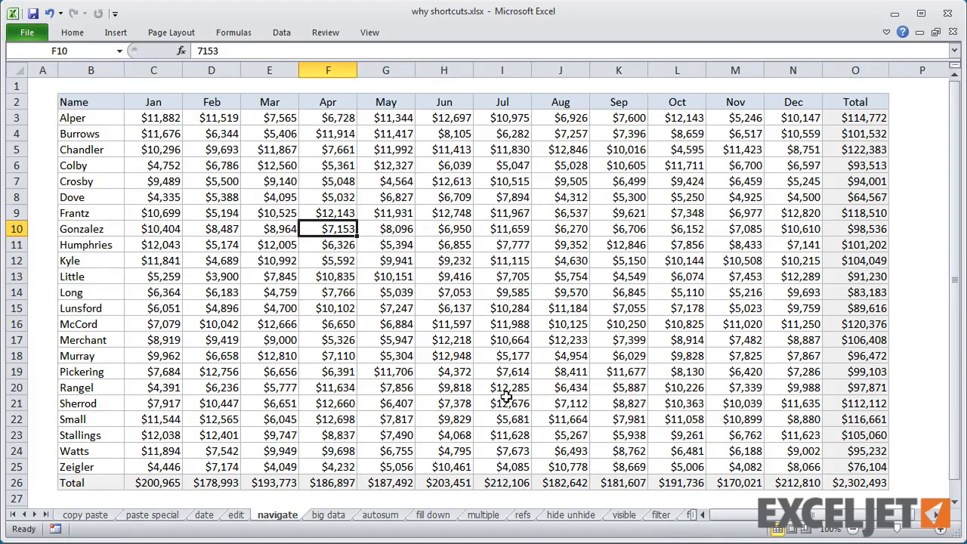
# Step: Select the entire row 10 and the entire column F from cell F10, collapsing each selection back to F10
pyautogui.hotkey('shift', 'space')
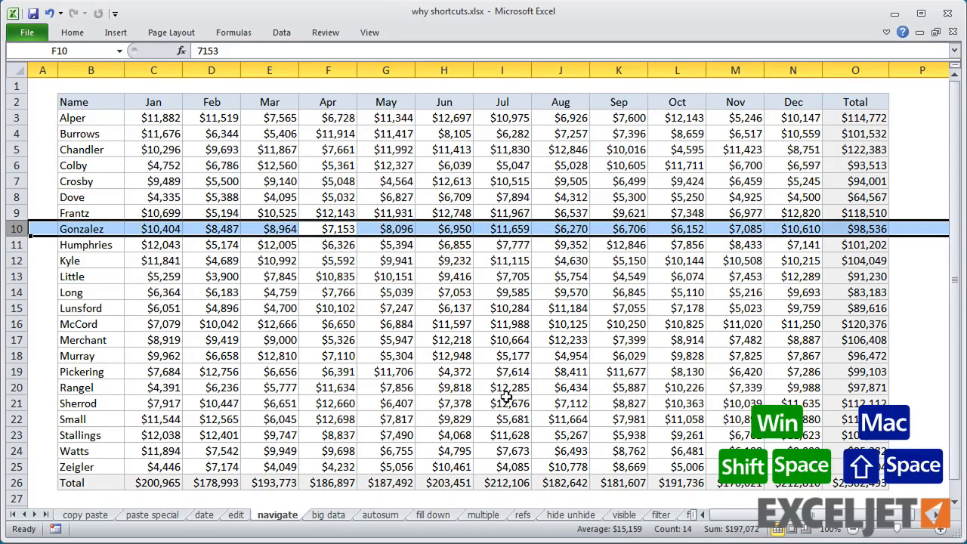
pyautogui.hotkey('shift', 'BackSpace')
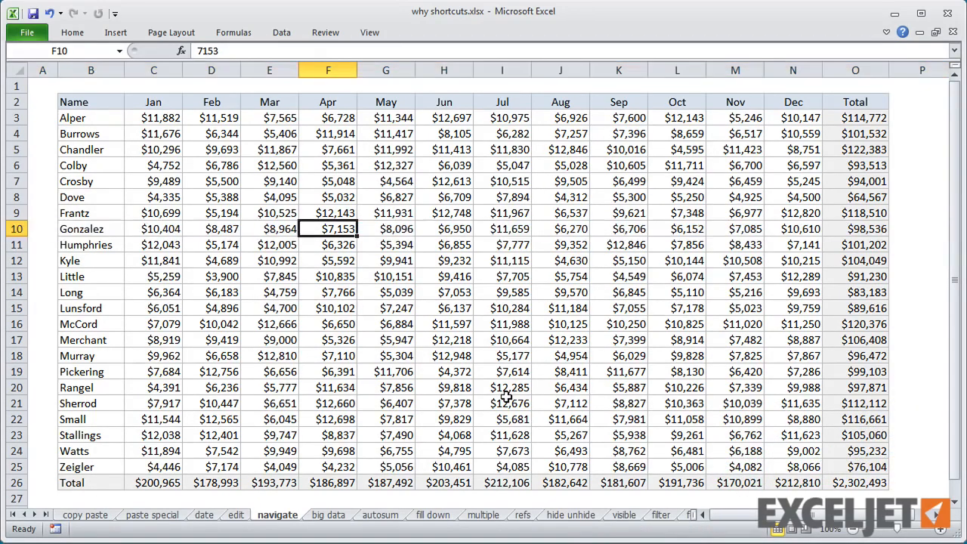
pyautogui.hotkey('ctrl', 'space')
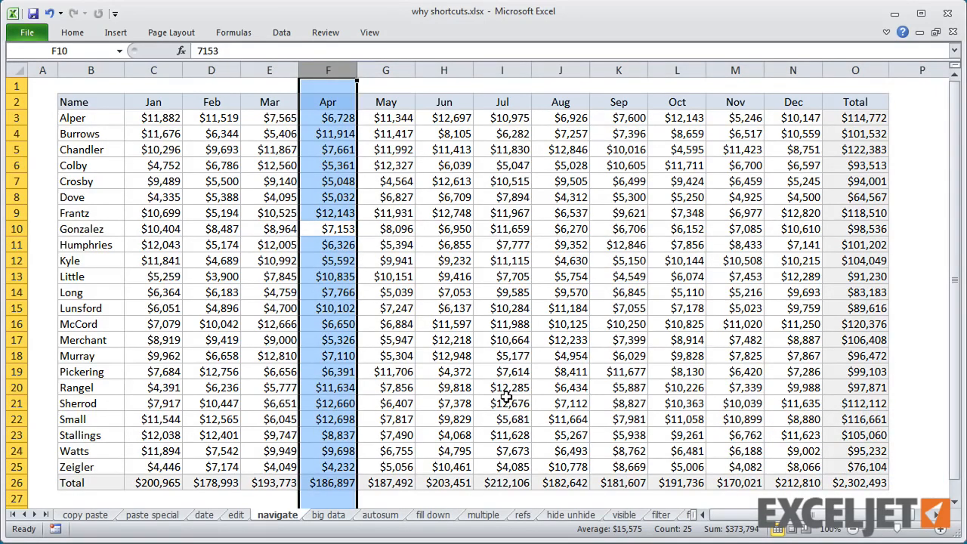
pyautogui.hotkey('shift', 'BackSpace')
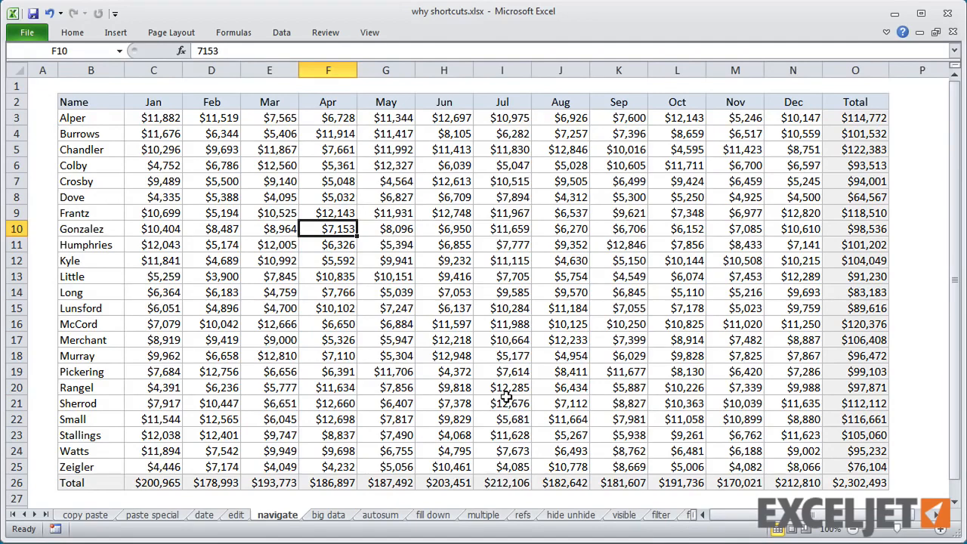
# Step: Select the entire column F, extend the selection across to column K, and collapse it back to F10
pyautogui.hotkey('ctrl', 'space')
pyautogui.hotkey('shift', 'Right')
pyautogui.hotkey('shift', 'Right')
pyautogui.hotkey('shift', 'Right')
pyautogui.hotkey('shift', 'Right')
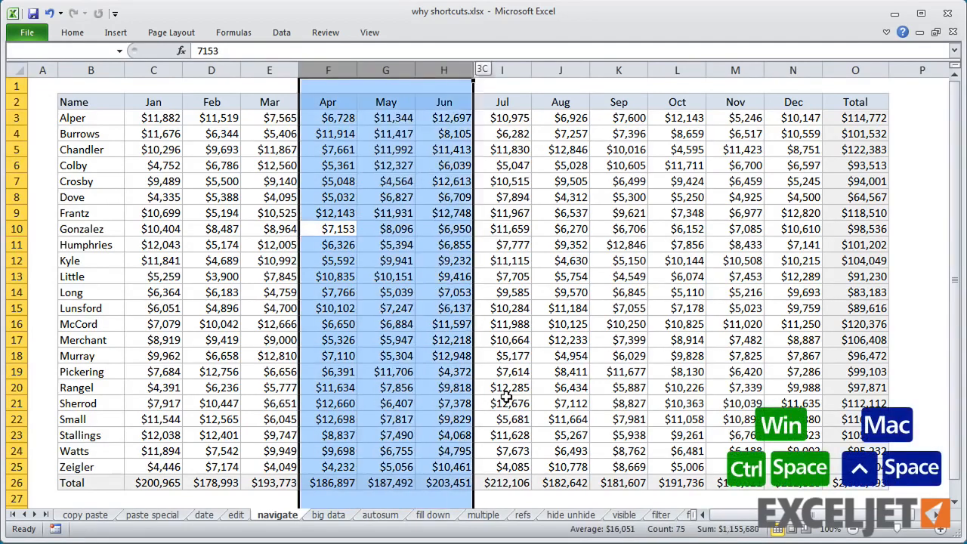
pyautogui.hotkey('shift', 'Right')
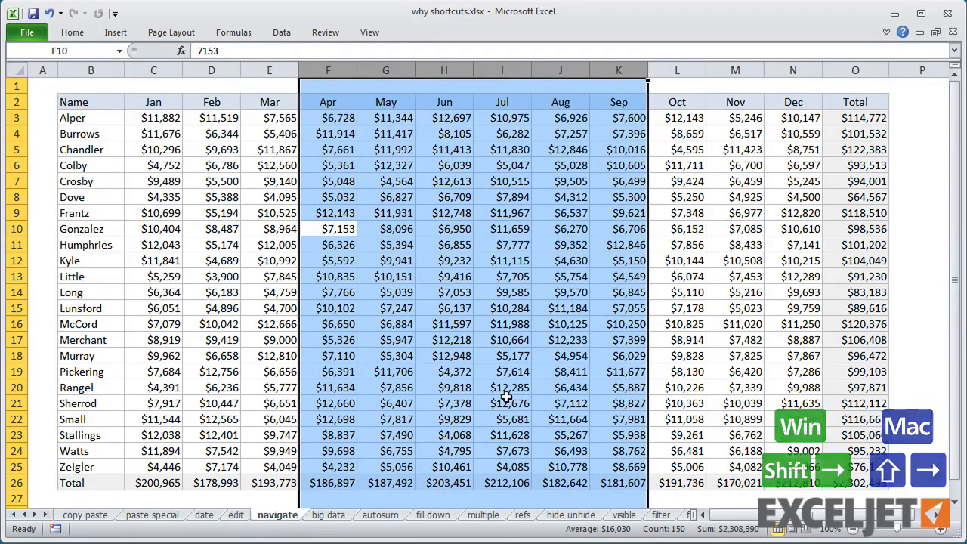
pyautogui.hotkey('shift', 'BackSpace')
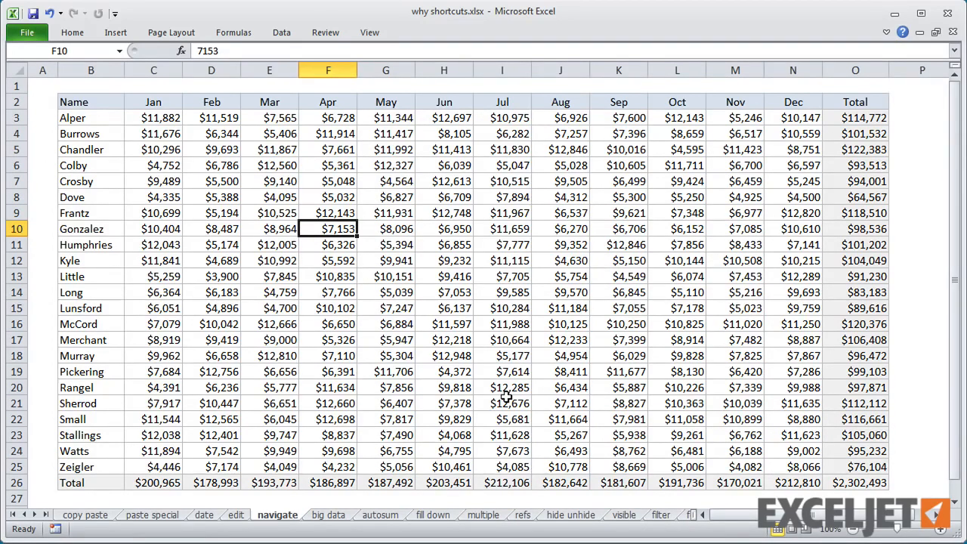
# Step: Insert an entire row at cell F10 using the Entire row option
pyautogui.hotkey('ctrl', 'shift', '+')
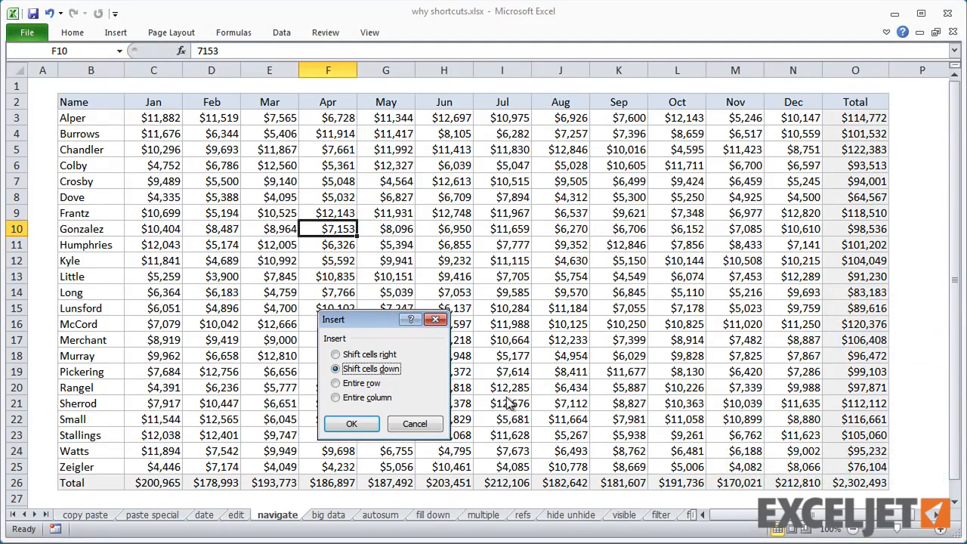
pyautogui.click(370, 386)
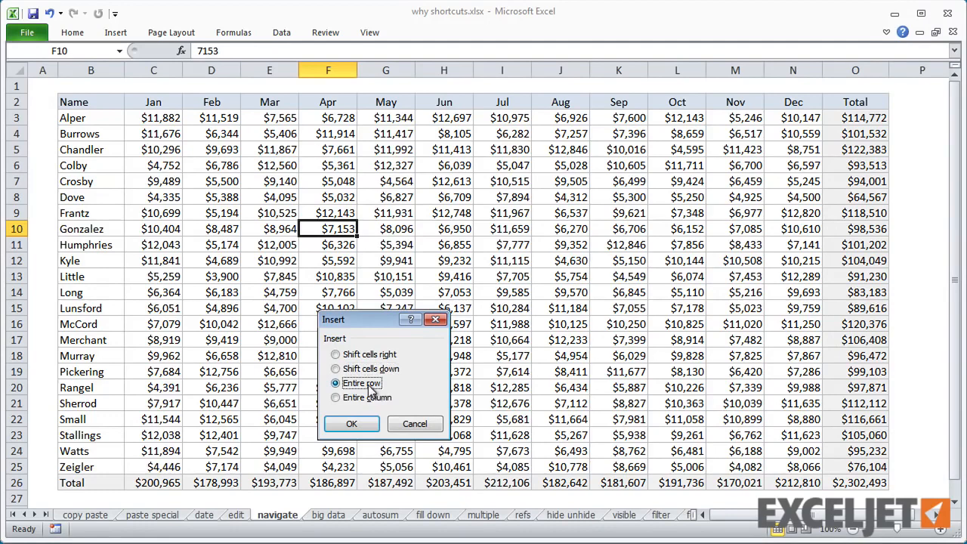
pyautogui.click(356, 424)
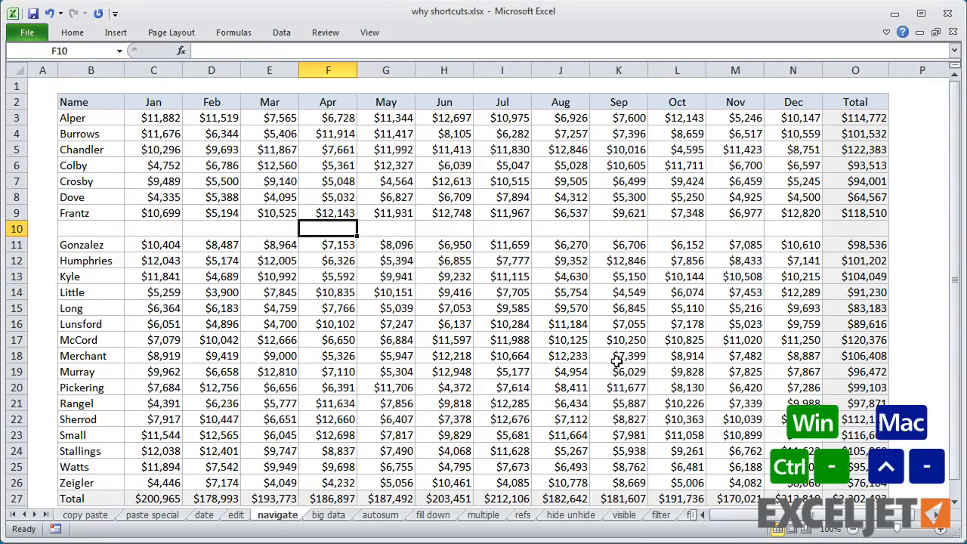
# Step: Delete the blank row 10 using the Entire row option
pyautogui.hotkey('ctrl', '-')
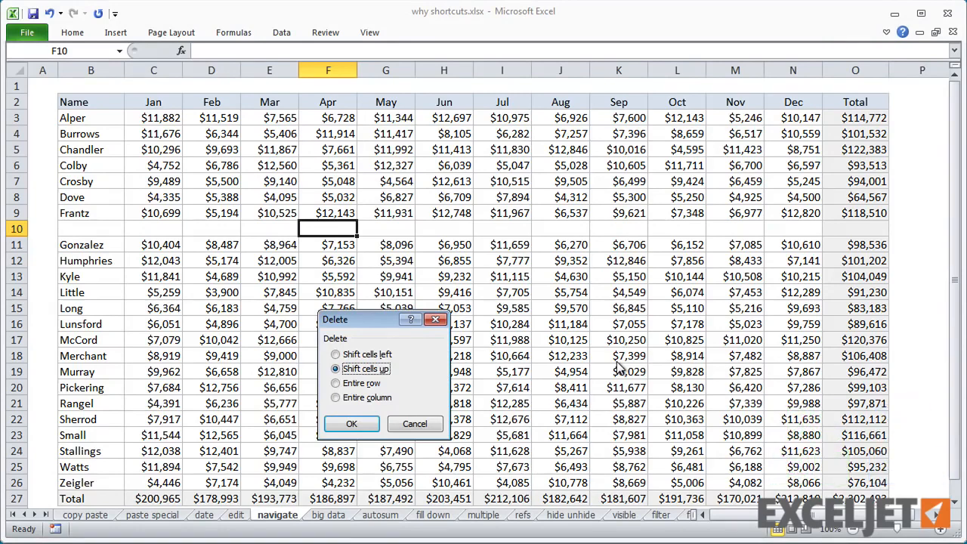
pyautogui.click(368, 384)
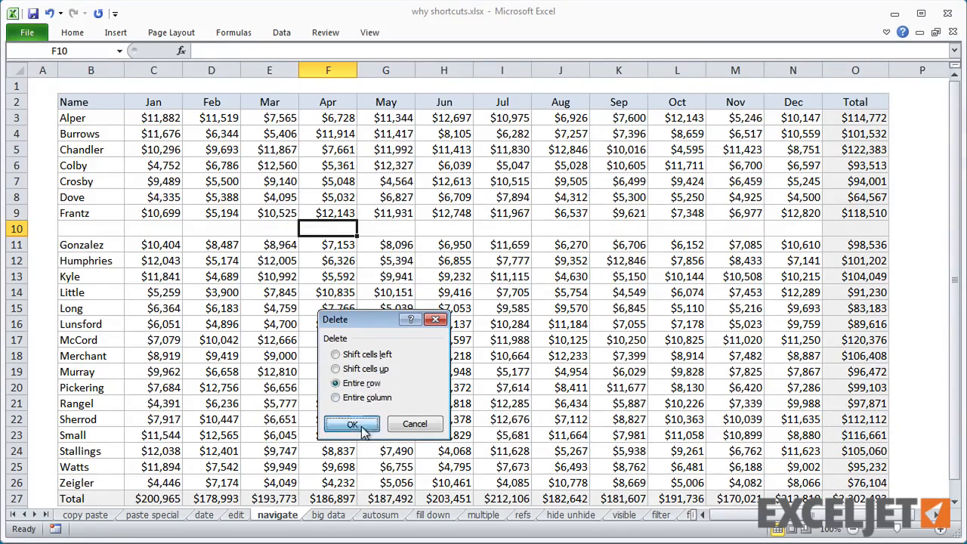
pyautogui.click(352, 425)
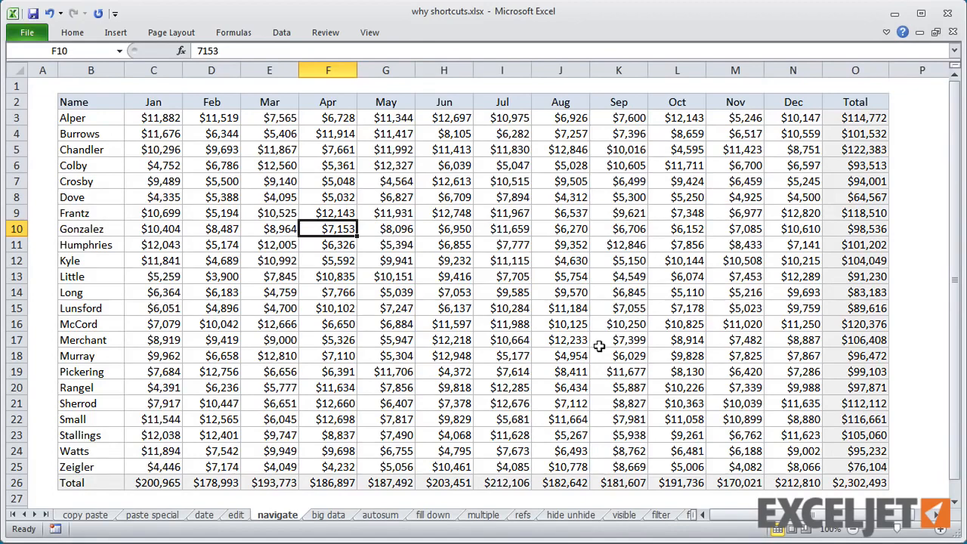
# Step: With all of row 10 selected, insert a blank row above it, remove that row again, and collapse the selection to F10
pyautogui.hotkey('shift', 'space')
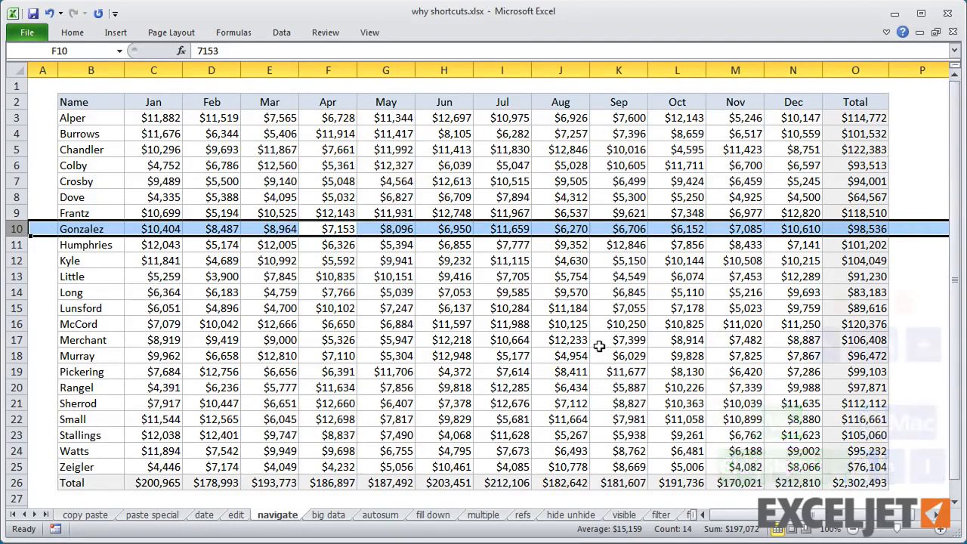
pyautogui.hotkey('ctrl', 'shift', '+')
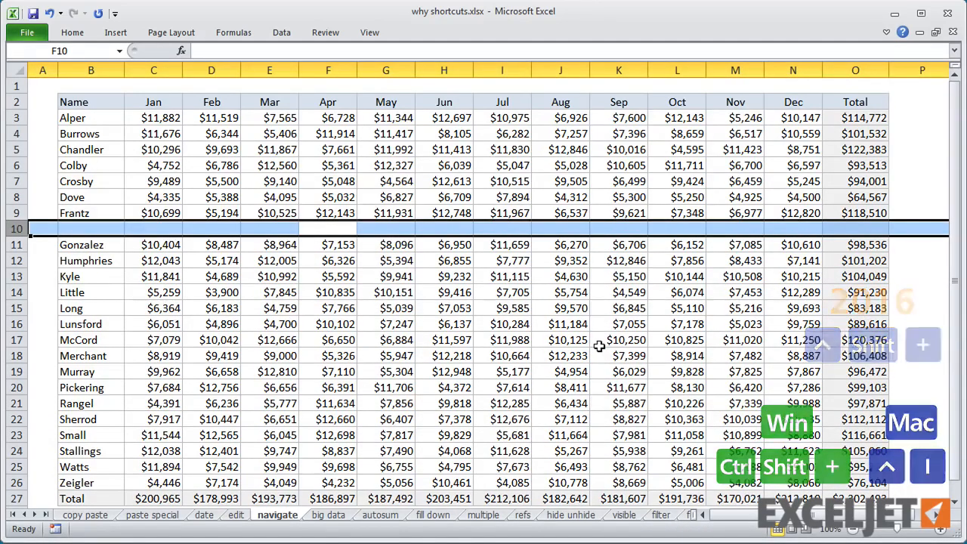
pyautogui.hotkey('ctrl', '-')
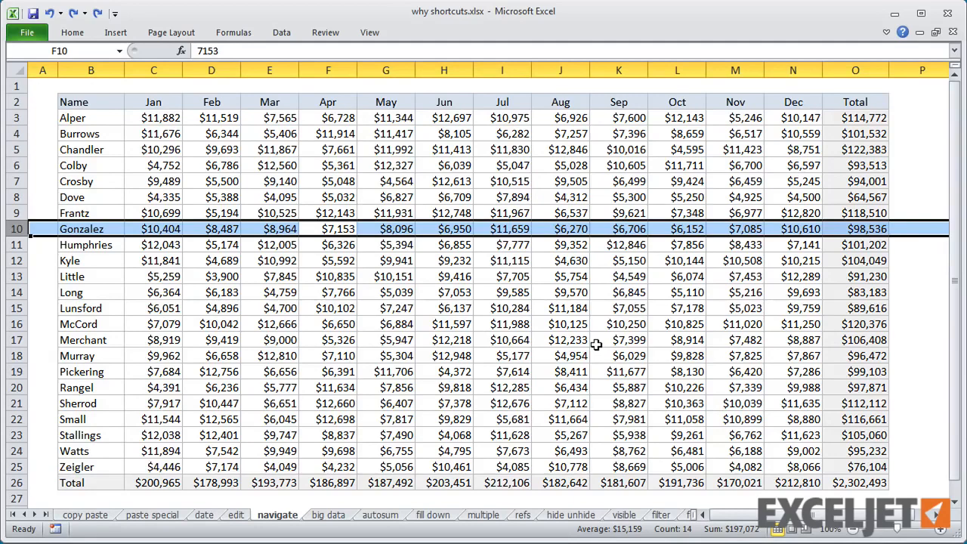
pyautogui.hotkey('shift', 'BackSpace')
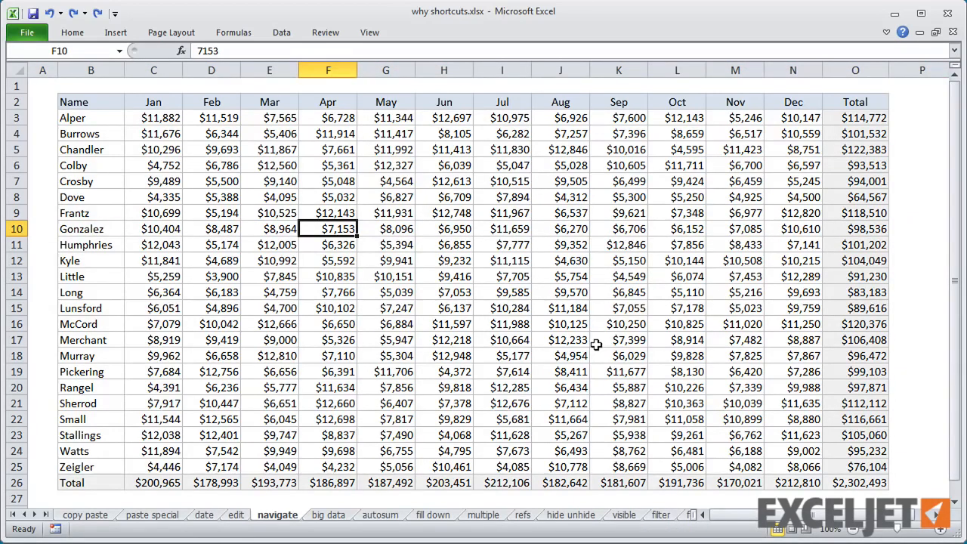
# Step: Convert the range B2:O25 into an Excel table with headers
pyautogui.hotkey('ctrl', 't')
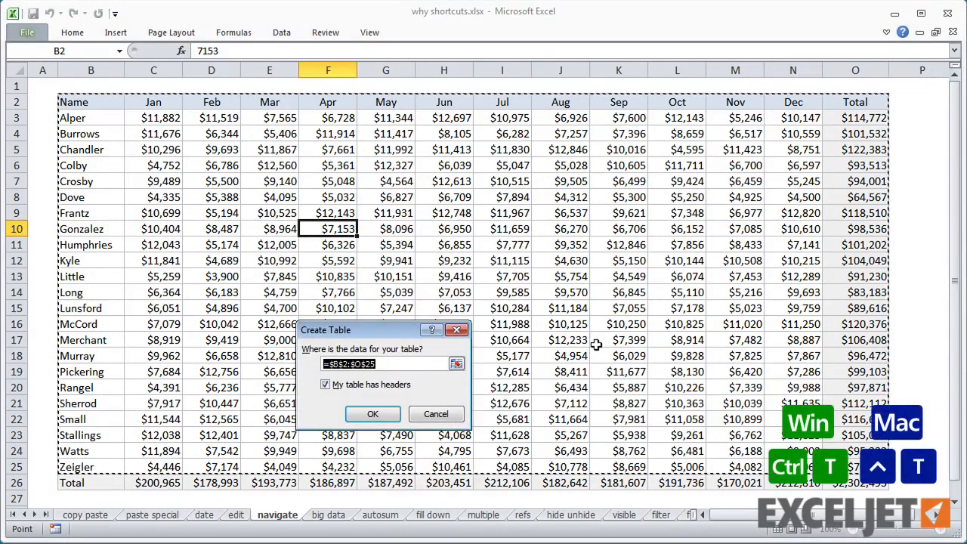
pyautogui.click(380, 414)
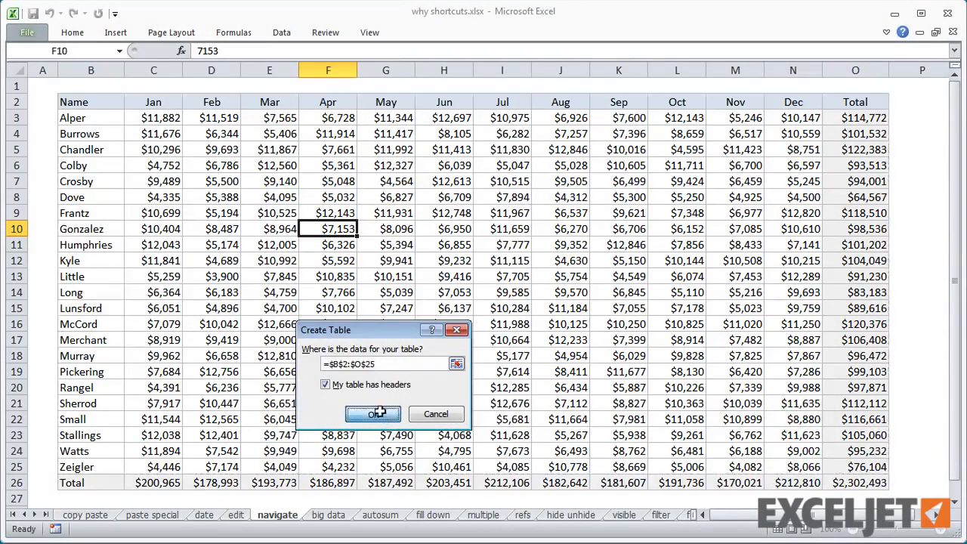
# Step: From I16, select the table's row 16 and the Jul column data, collapsing each selection back to I16
pyautogui.click(527, 323)
pyautogui.hotkey('shift', 'space')
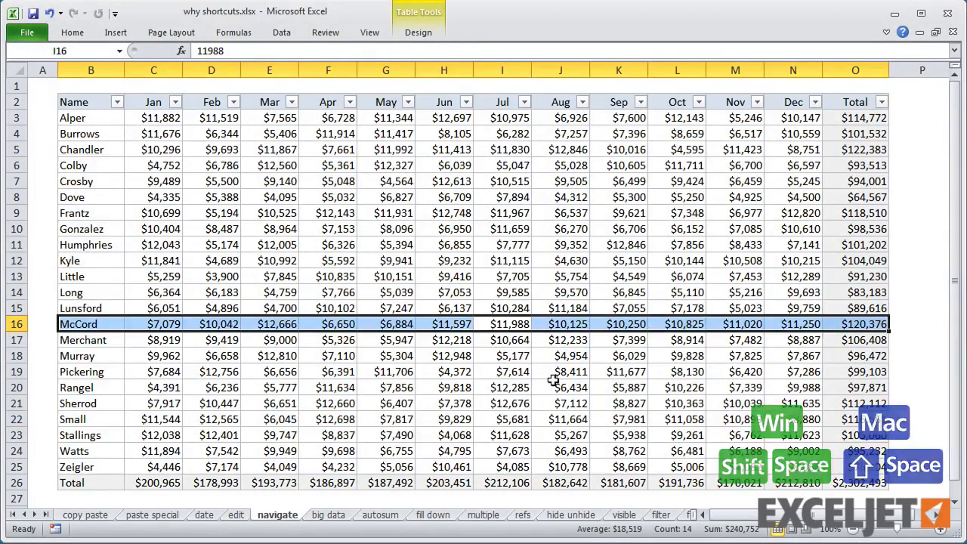
pyautogui.hotkey('shift', 'BackSpace')
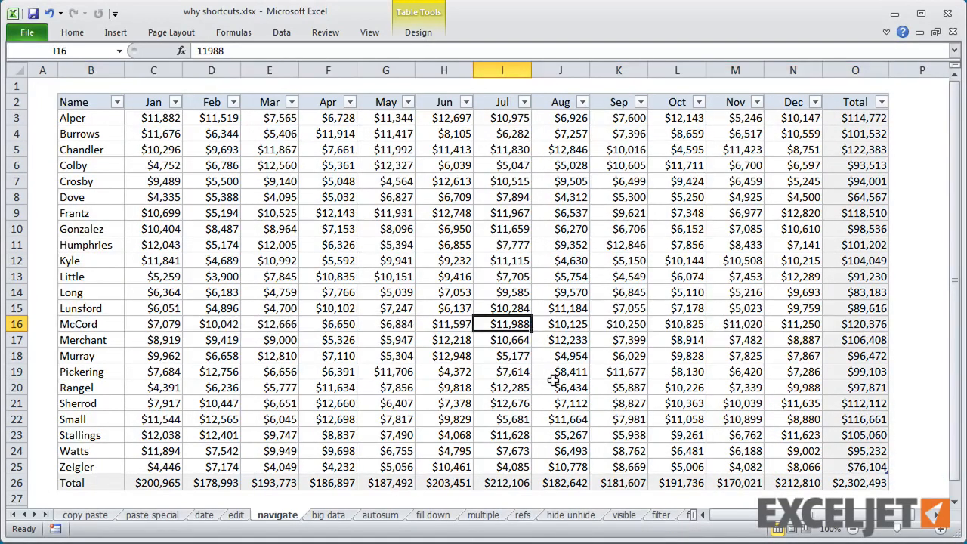
pyautogui.hotkey('ctrl', 'space')
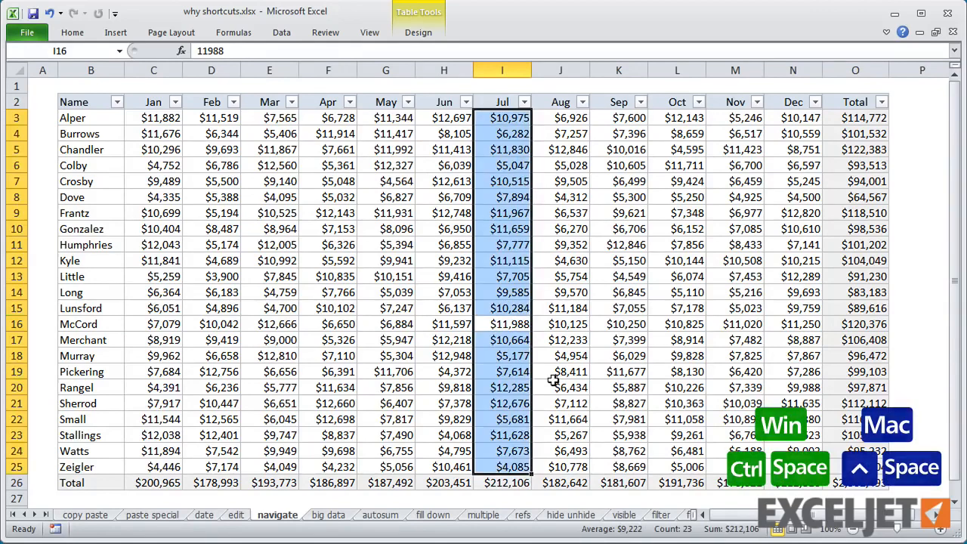
pyautogui.hotkey('shift', 'BackSpace')
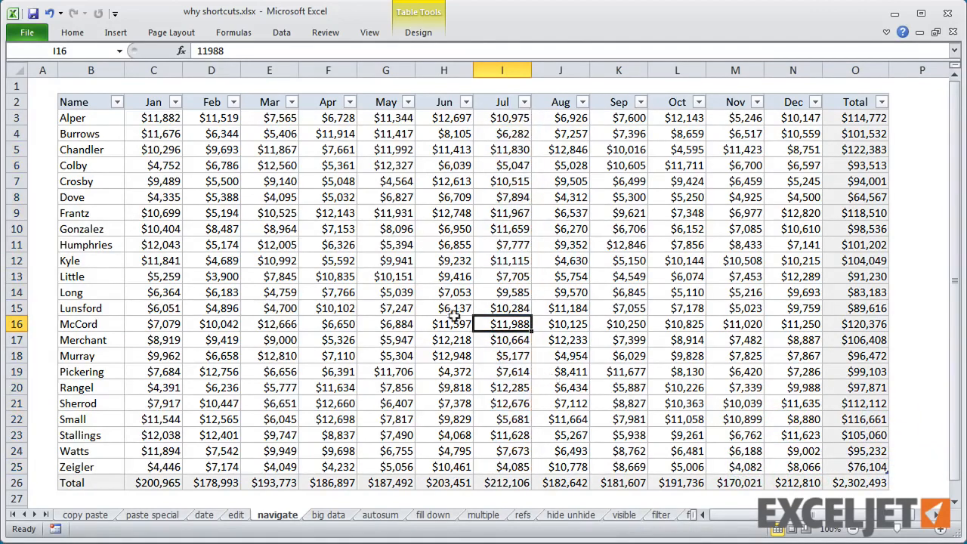
# Step: Select table rows 15 to 18 starting from H15:H18, followed by the table's entire data area from H12
pyautogui.moveTo(454, 308); pyautogui.dragTo(450, 350)
pyautogui.hotkey('shift', 'space')
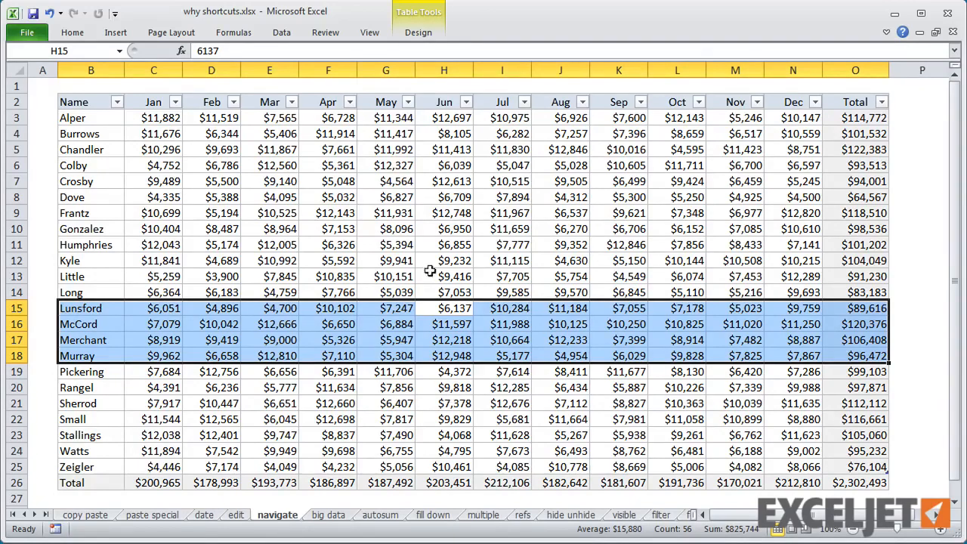
pyautogui.click(430, 265)
pyautogui.hotkey('ctrl', 'a')
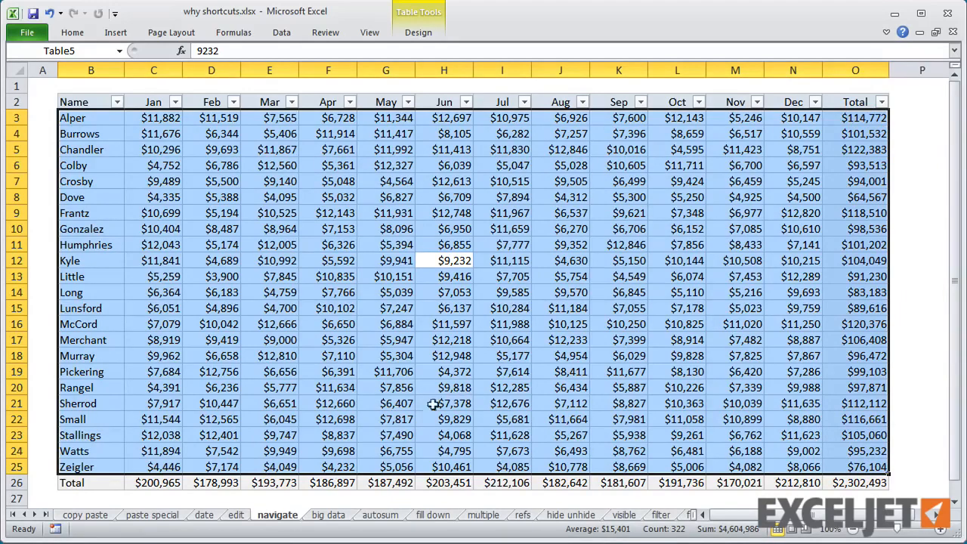
# Step: On the big data sheet, jump to the last used cell AJ3001 and return to A1
pyautogui.click(331, 515)
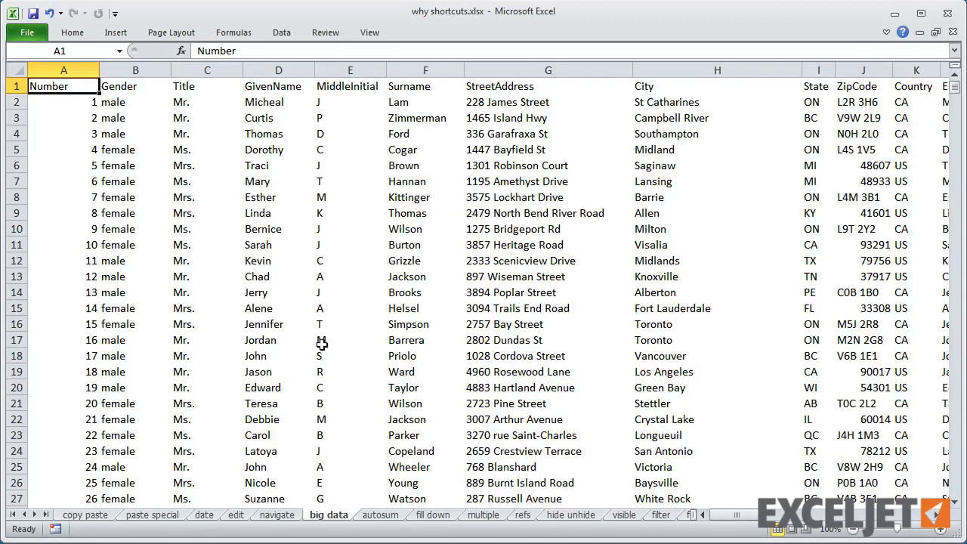
pyautogui.hotkey('ctrl', 'End')
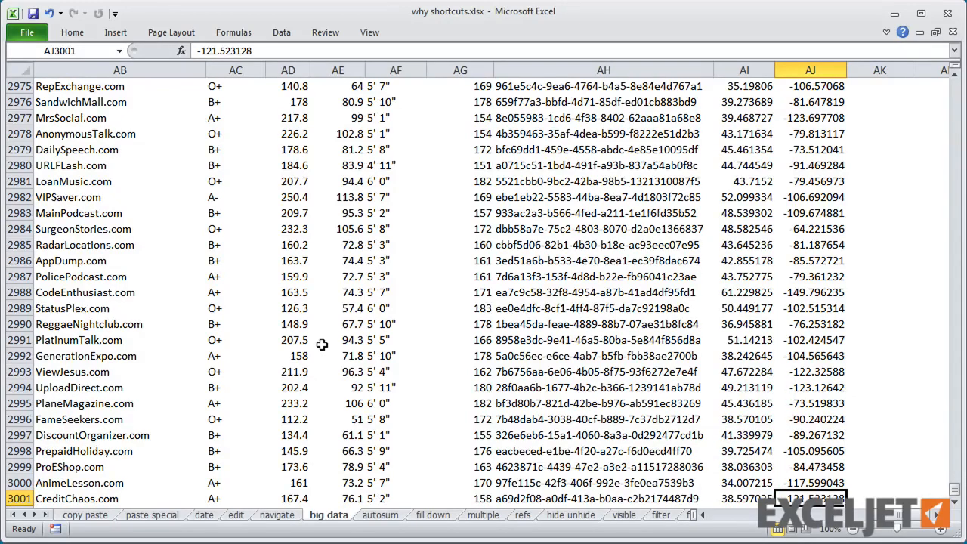
pyautogui.hotkey('ctrl', 'Home')
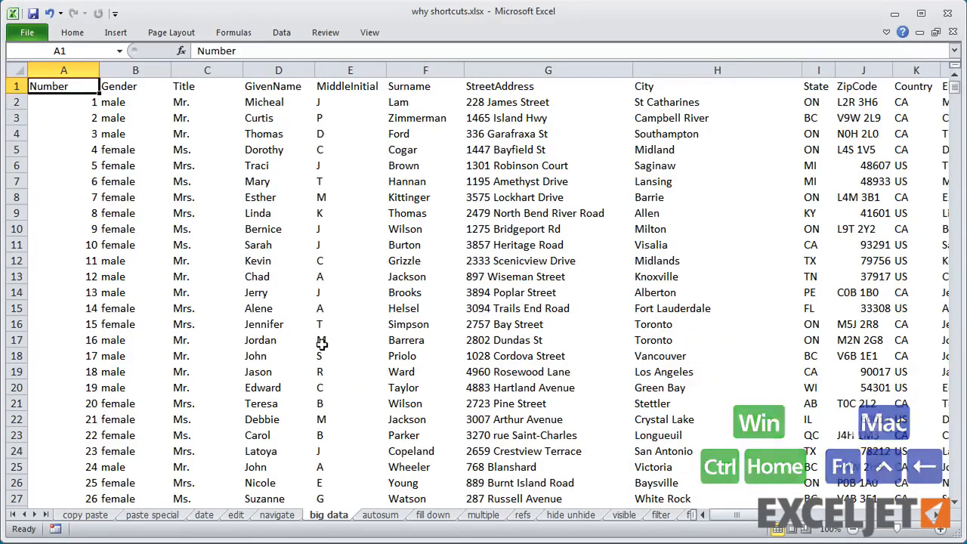
# Step: Convert the range A1:AJ3001 on the big data sheet into a table with headers
pyautogui.hotkey('ctrl', 't')
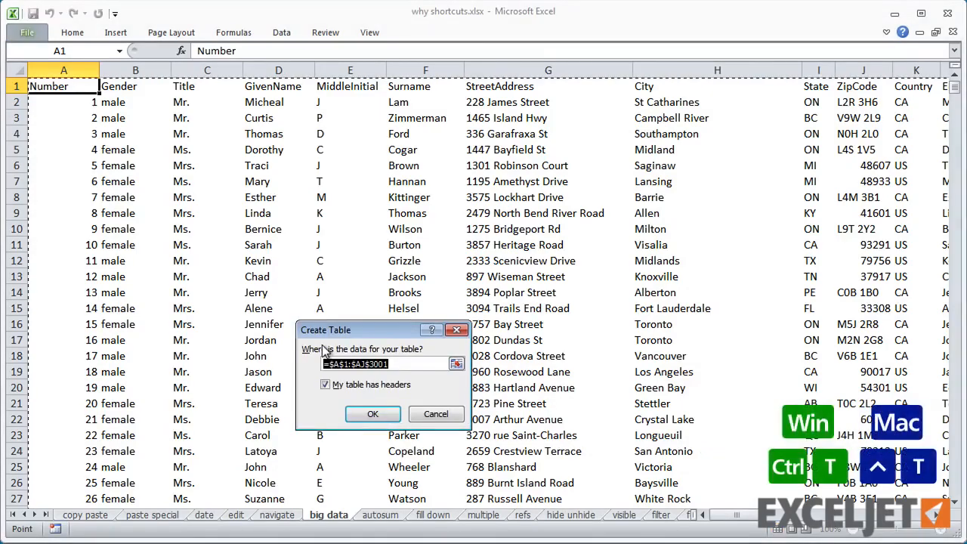
pyautogui.press('Return')
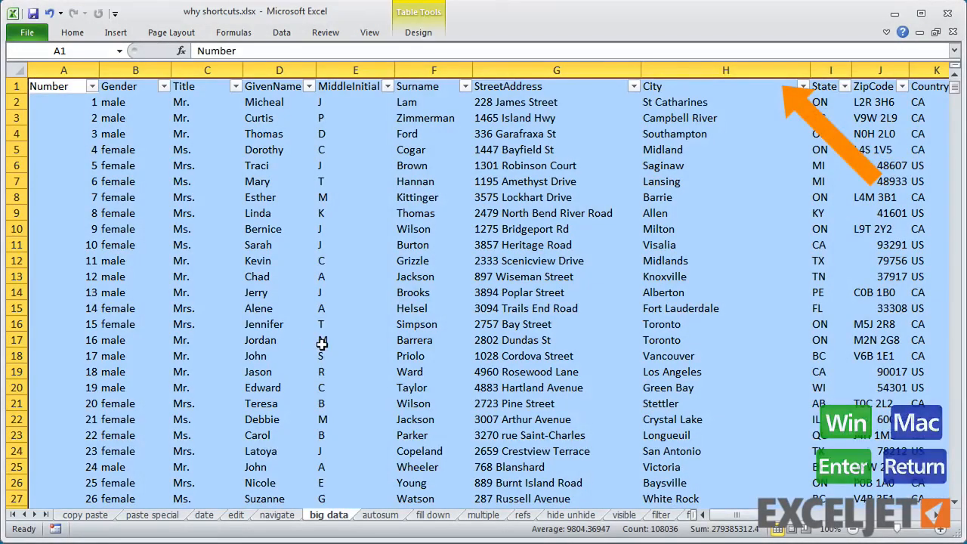
# Step: From A11 in the Number column, jump down to the table's last row and back up to the header in A1
pyautogui.click(63, 245)
pyautogui.hotkey('ctrl', 'Down')
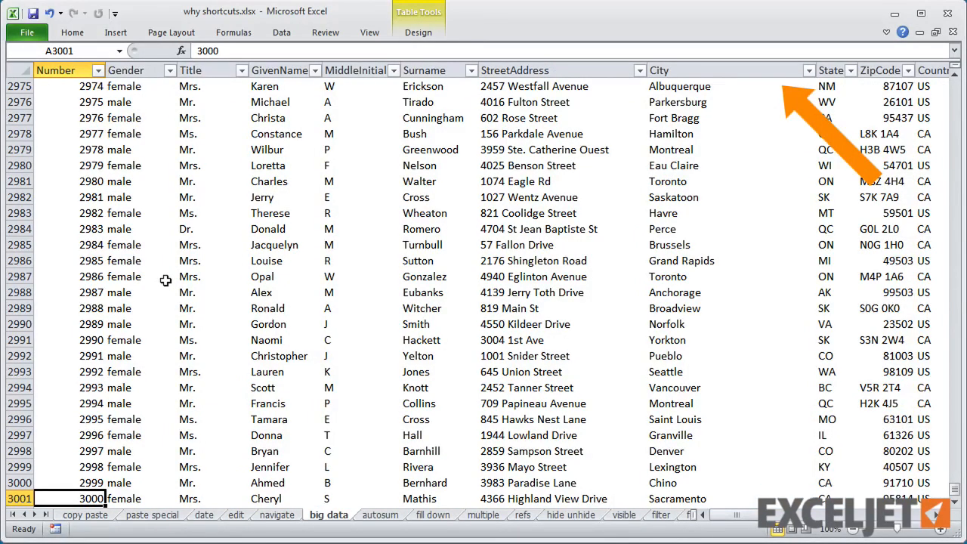
pyautogui.hotkey('ctrl', 'Up')
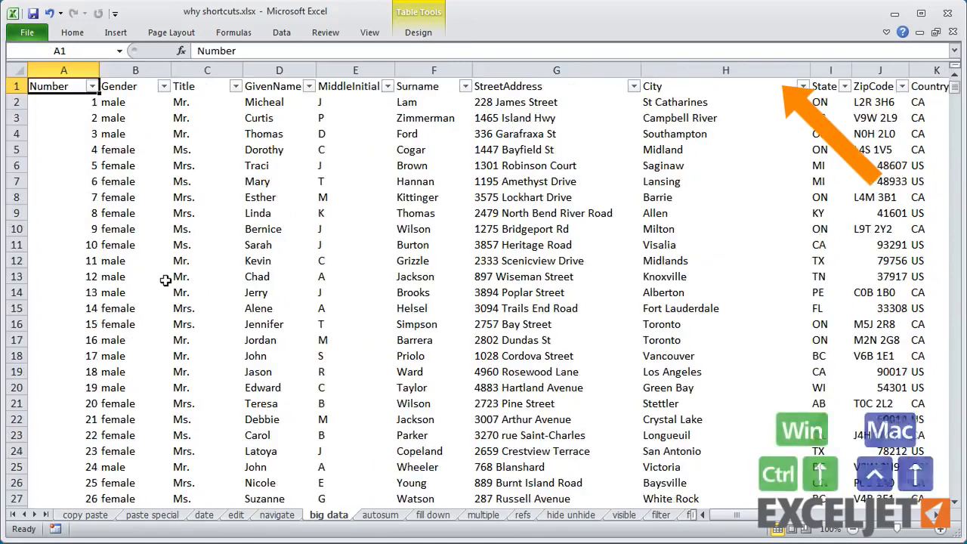
# Step: Select table rows 12 to 18 on the big data sheet, starting from D12:D18
pyautogui.click(255, 261)
pyautogui.moveTo(256, 260); pyautogui.dragTo(268, 366)
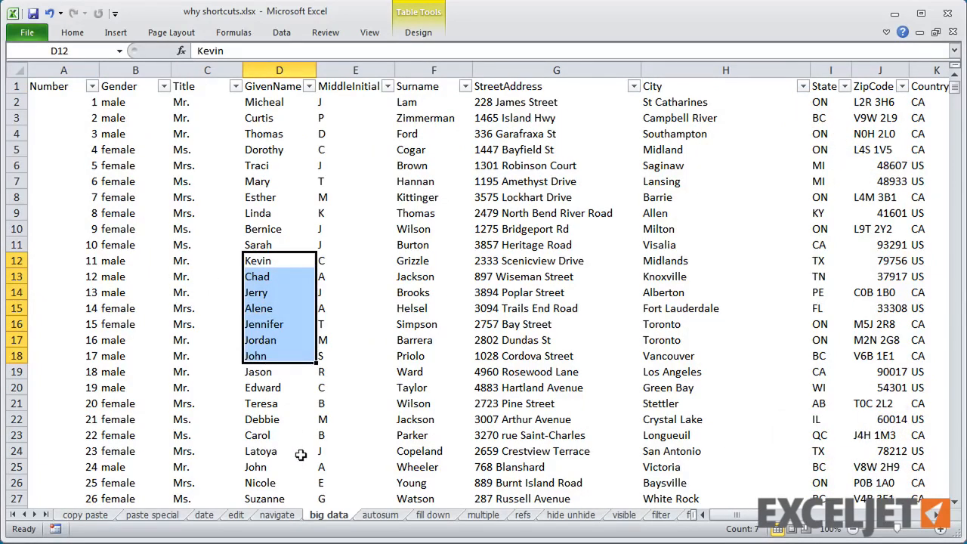
pyautogui.hotkey('shift', 'space')
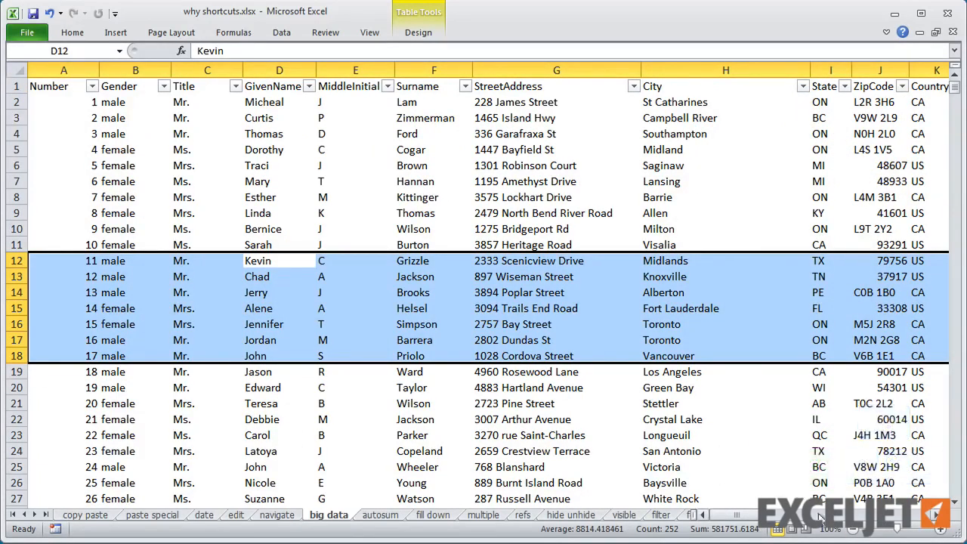
# Step: Zoom the sheet to fit the selected table rows and undo that zoom change
pyautogui.click(831, 531)
pyautogui.click(378, 410)
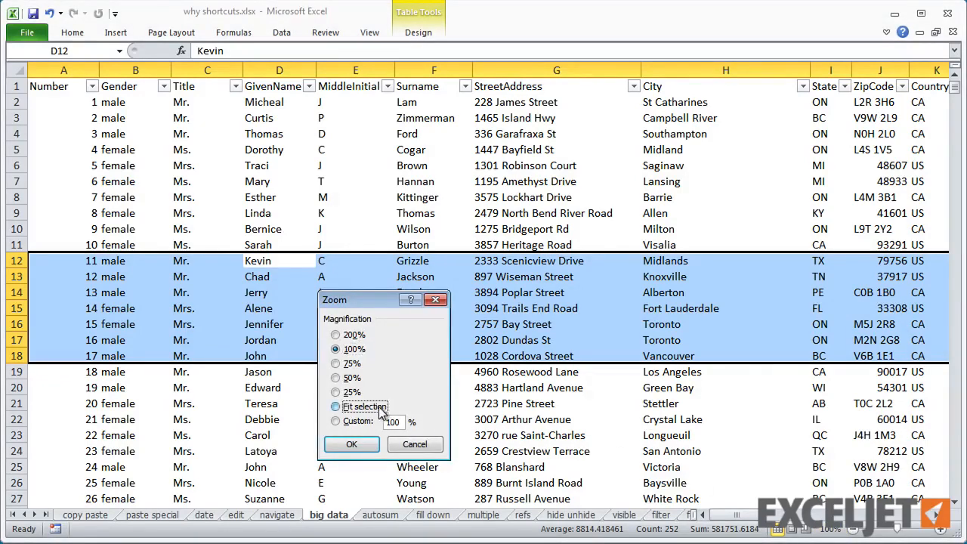
pyautogui.press('Return')
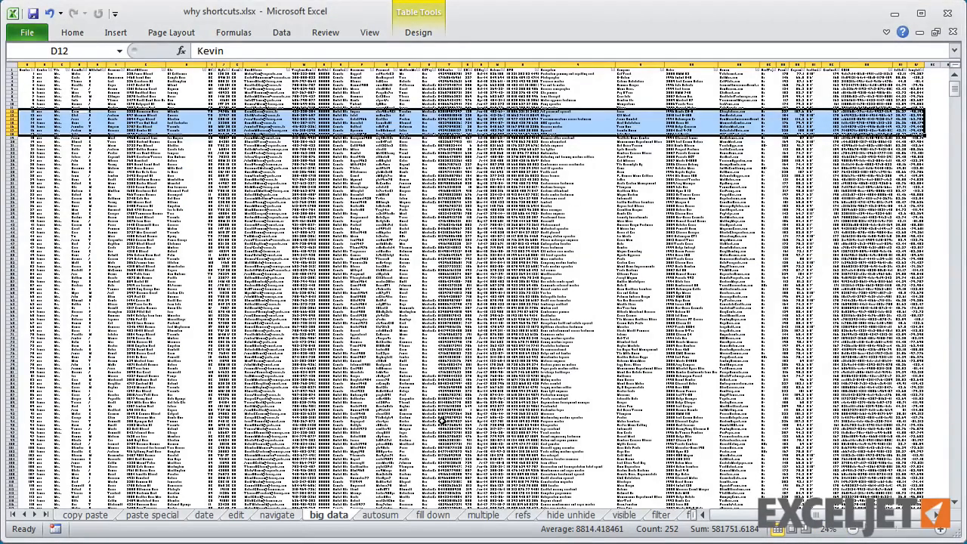
pyautogui.hotkey('ctrl', 'z')
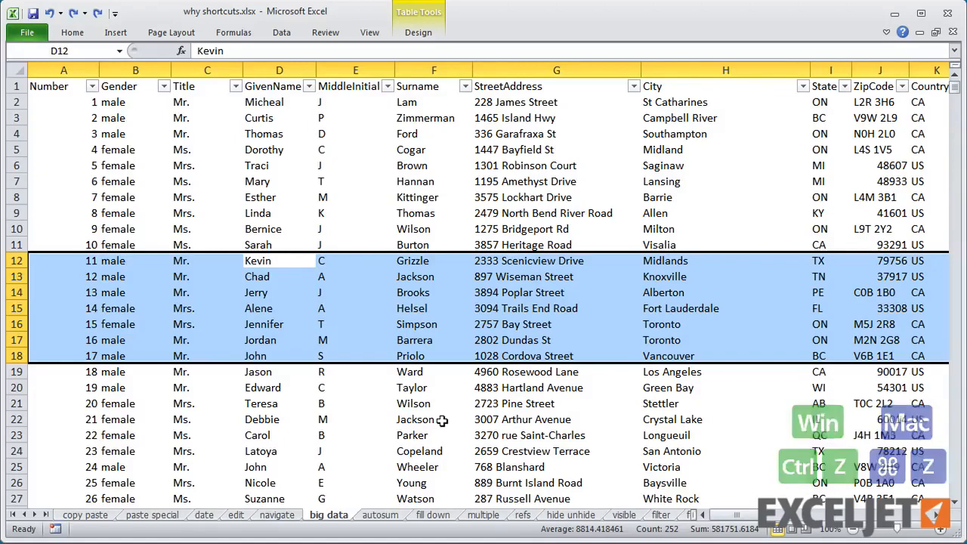
# Step: On the autosum sheet, total the Mon and Tue columns in C13 and D13 one at a time with AutoSum
pyautogui.click(380, 514)
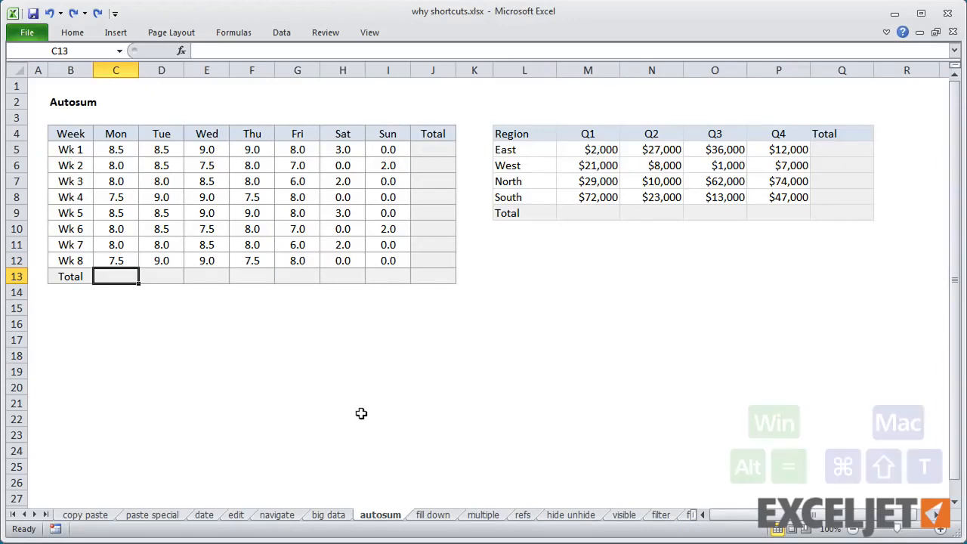
pyautogui.hotkey('alt', '=')
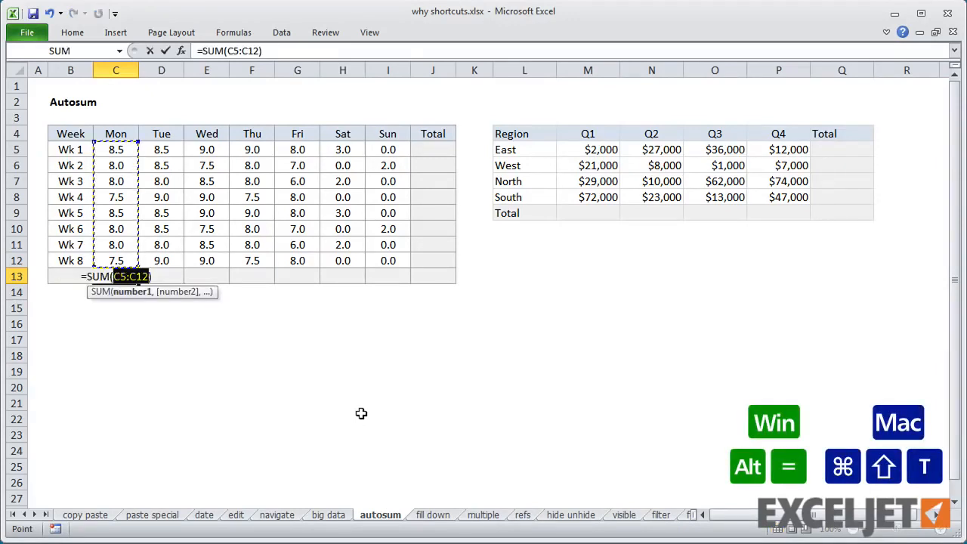
pyautogui.press('Tab')
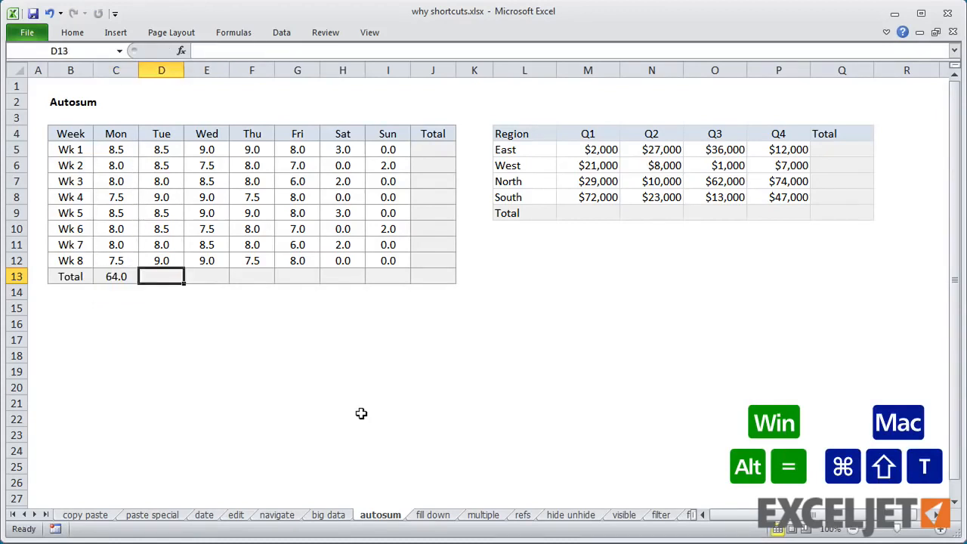
pyautogui.hotkey('alt', '=')
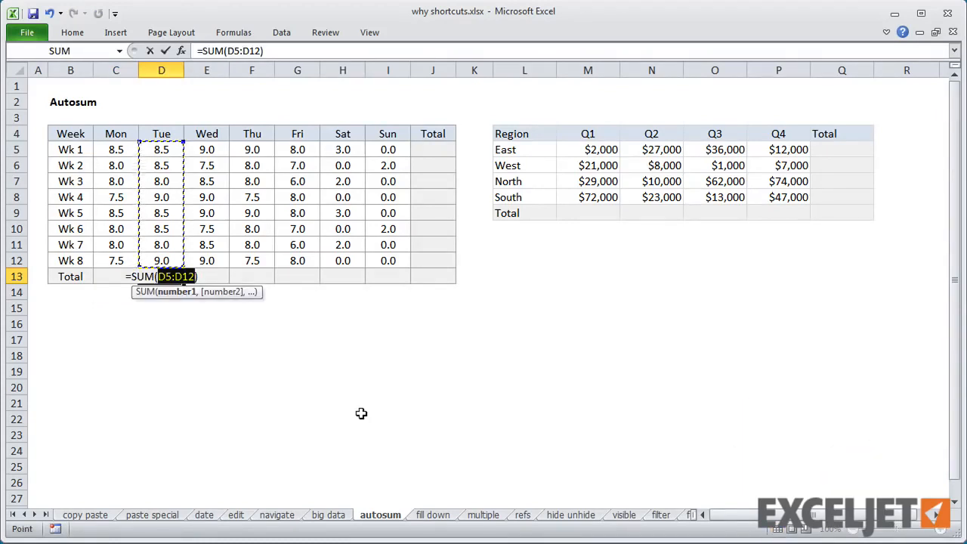
pyautogui.press('Tab')
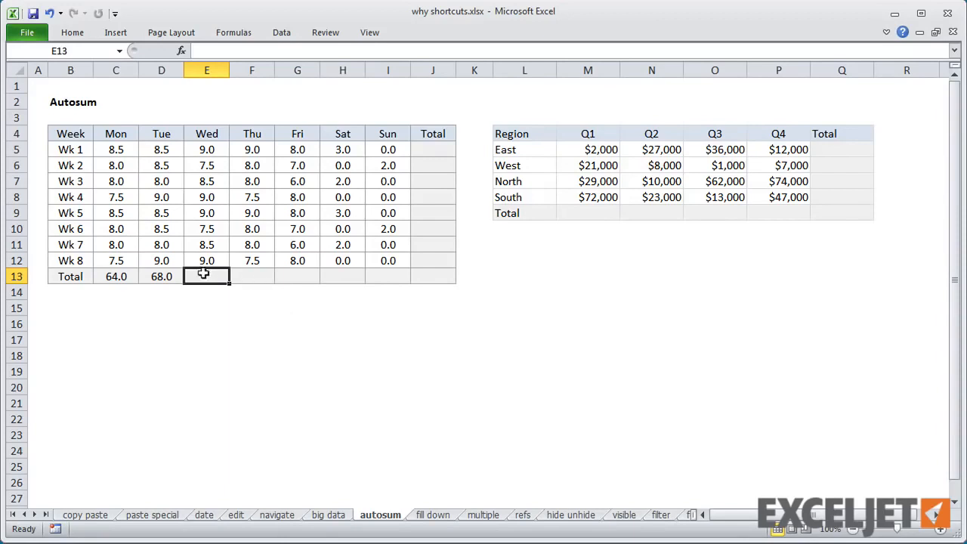
# Step: AutoSum the remaining daily totals in E13:I13 and the weekly Total column in J5:J13
pyautogui.moveTo(203, 273); pyautogui.dragTo(378, 272)
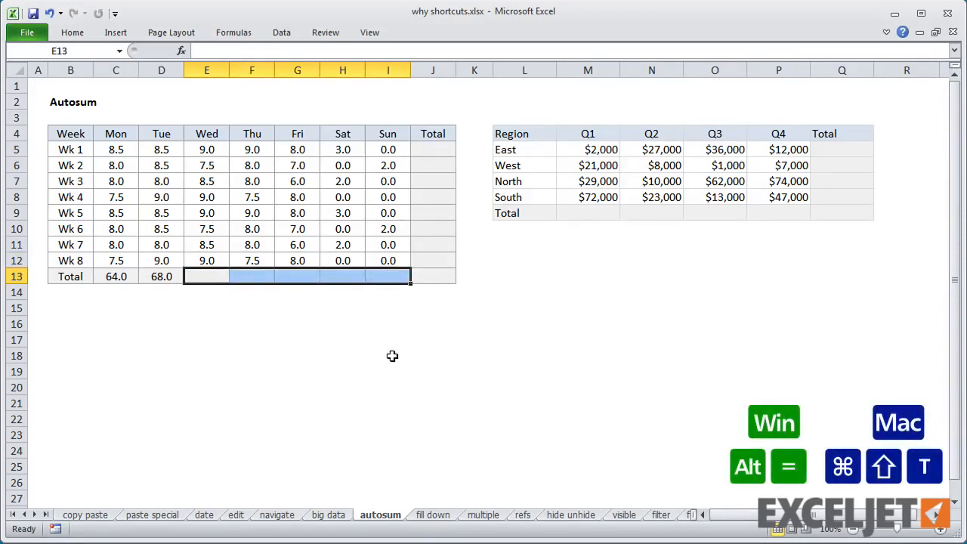
pyautogui.hotkey('alt', '=')
pyautogui.moveTo(440, 149); pyautogui.dragTo(441, 276)
pyautogui.hotkey('alt', '=')
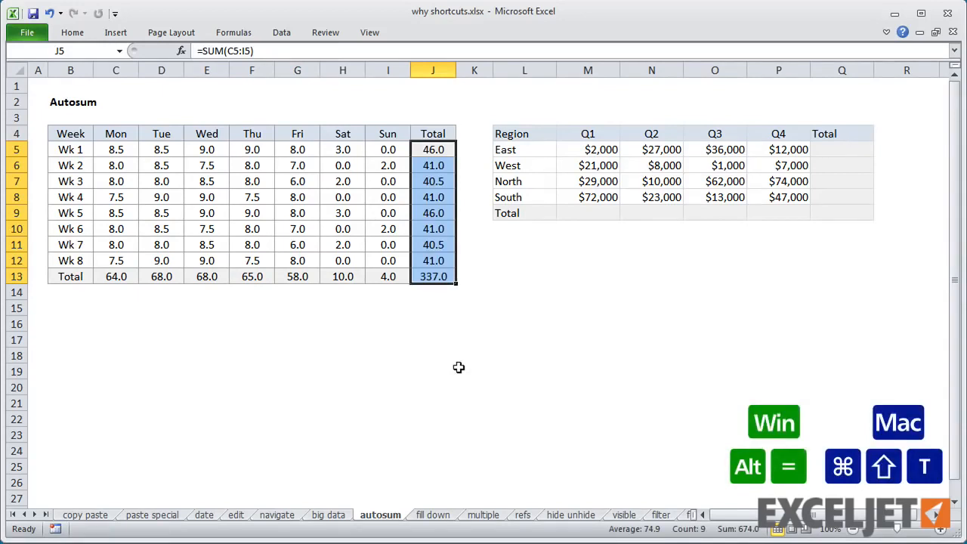
# Step: Select the whole Region table and AutoSum its Total row and Total column in one go
pyautogui.click(519, 186)
pyautogui.hotkey('ctrl', 'a')
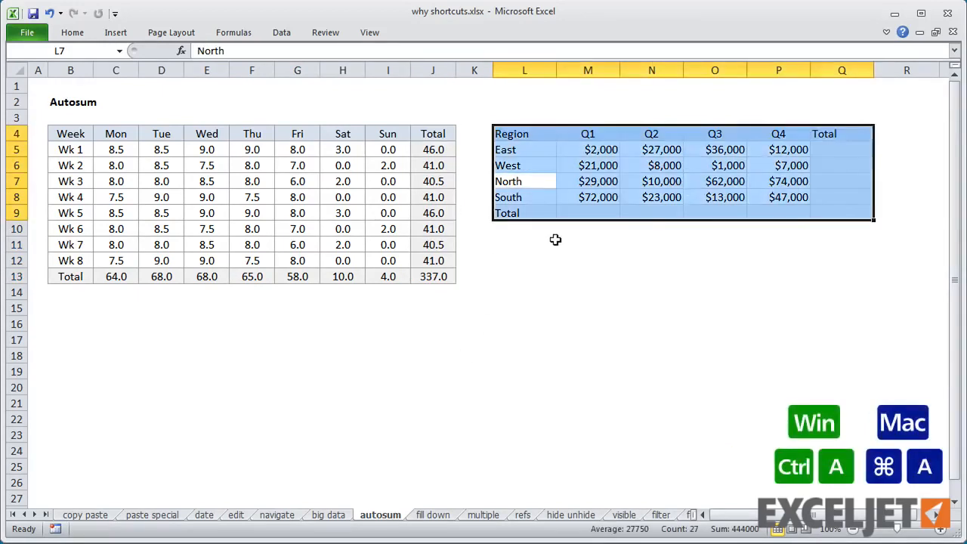
pyautogui.hotkey('alt', '=')
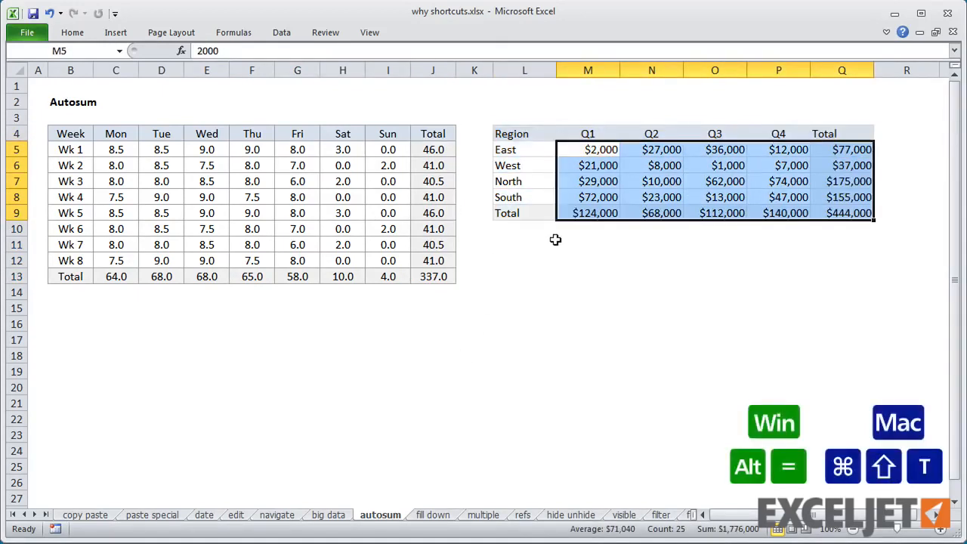
pyautogui.click(554, 242)
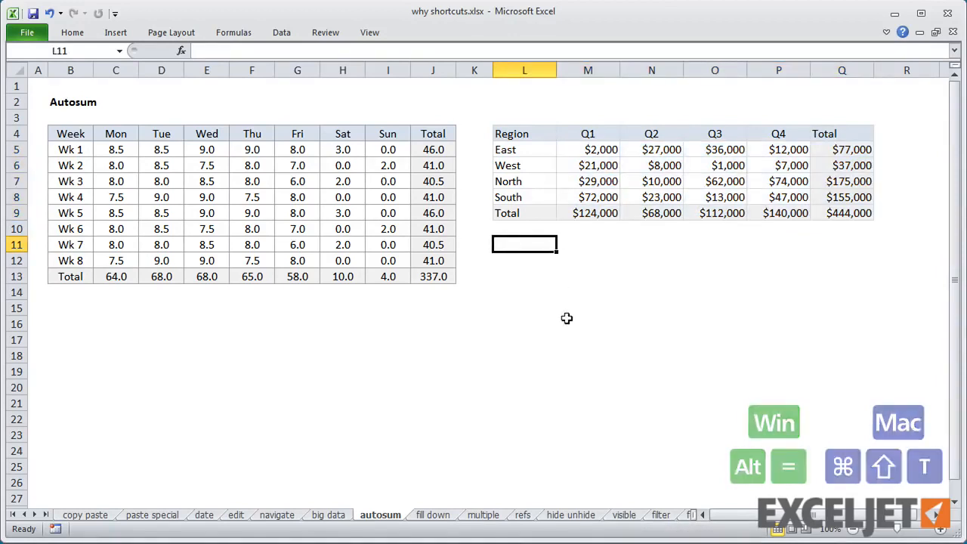
# Step: On the fill down sheet, fill the genre Alternative down cell by cell from B5 to B9, then all at once through B25
pyautogui.click(432, 515)
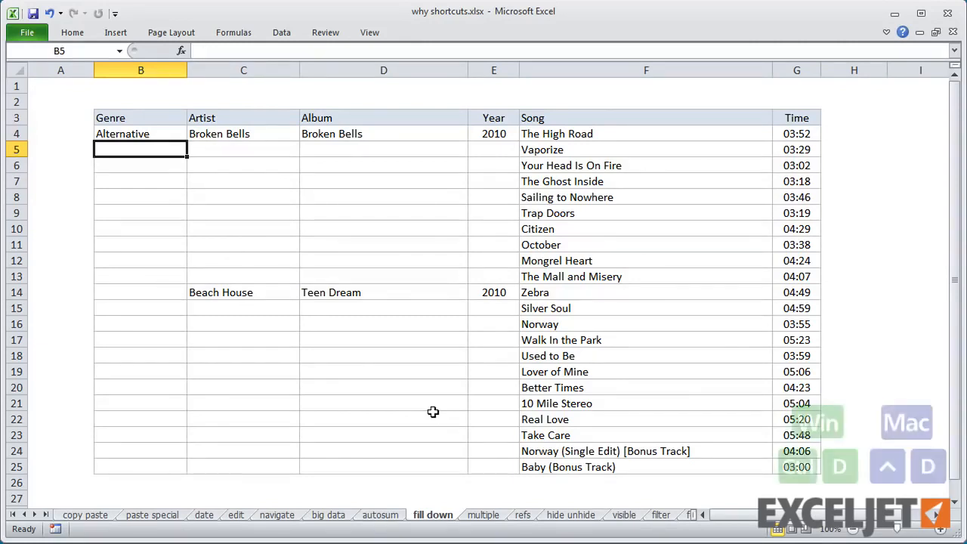
pyautogui.hotkey('ctrl', 'd')
pyautogui.press('Down')
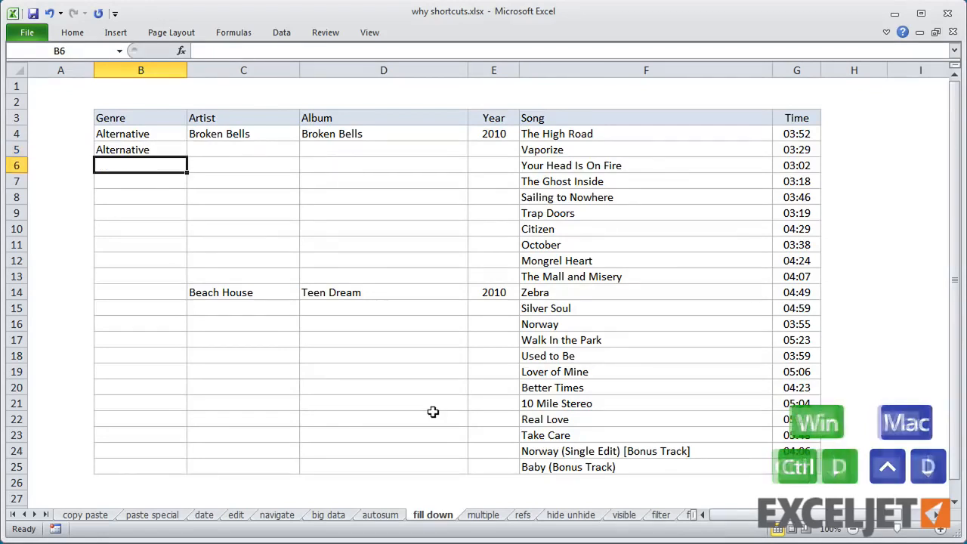
pyautogui.hotkey('ctrl', 'd')
pyautogui.press('Down')
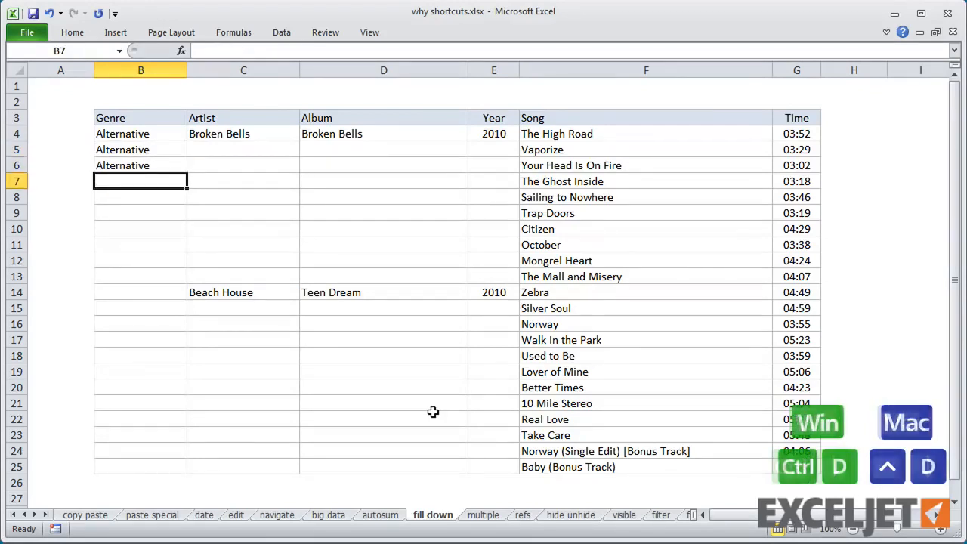
pyautogui.hotkey('ctrl', 'd')
pyautogui.press('Down')
pyautogui.hotkey('ctrl', 'd')
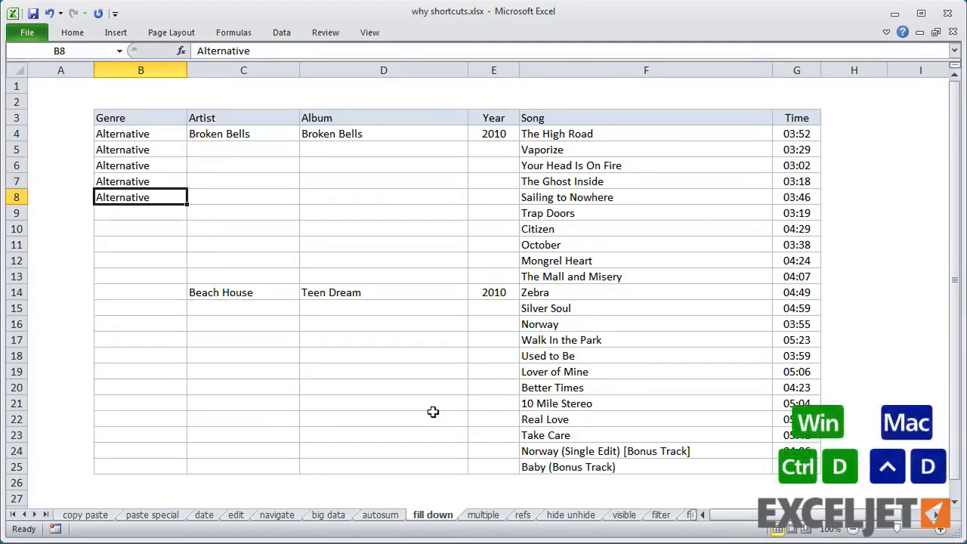
pyautogui.press('Down')
pyautogui.hotkey('ctrl', 'd')
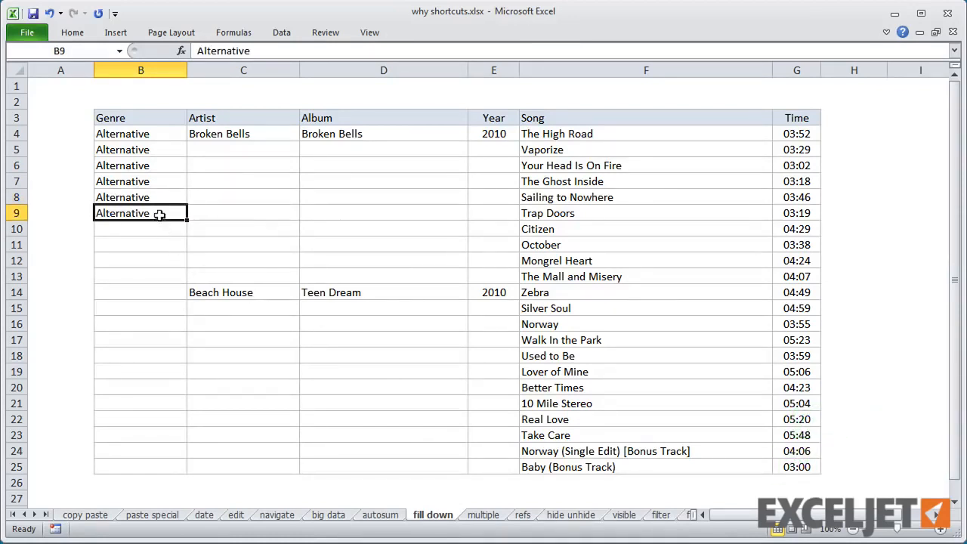
pyautogui.moveTo(159, 215); pyautogui.dragTo(155, 466)
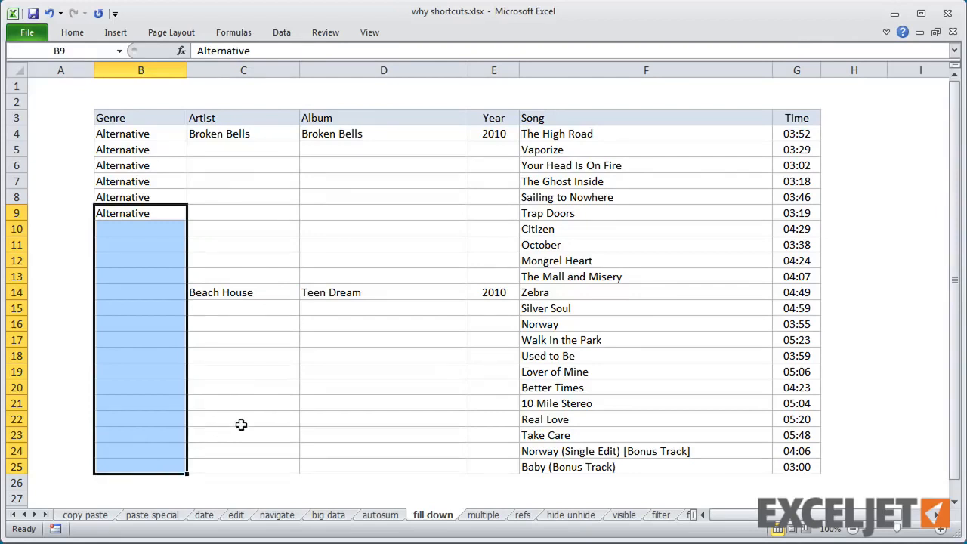
pyautogui.hotkey('ctrl', 'd')
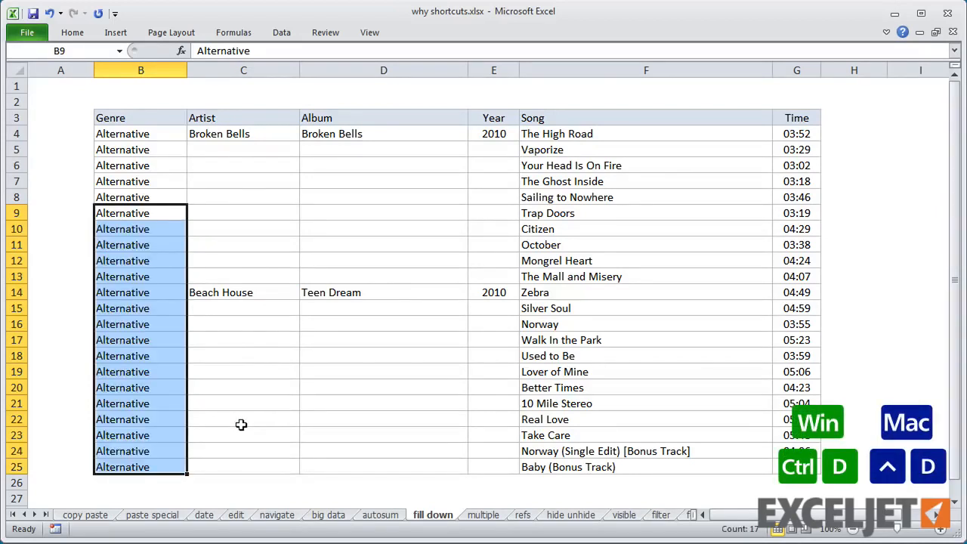
# Step: Fill the Artist, Album and Year values down through C4:E13 for Broken Bells and C14:E25 for Beach House
pyautogui.moveTo(257, 134); pyautogui.dragTo(477, 273)
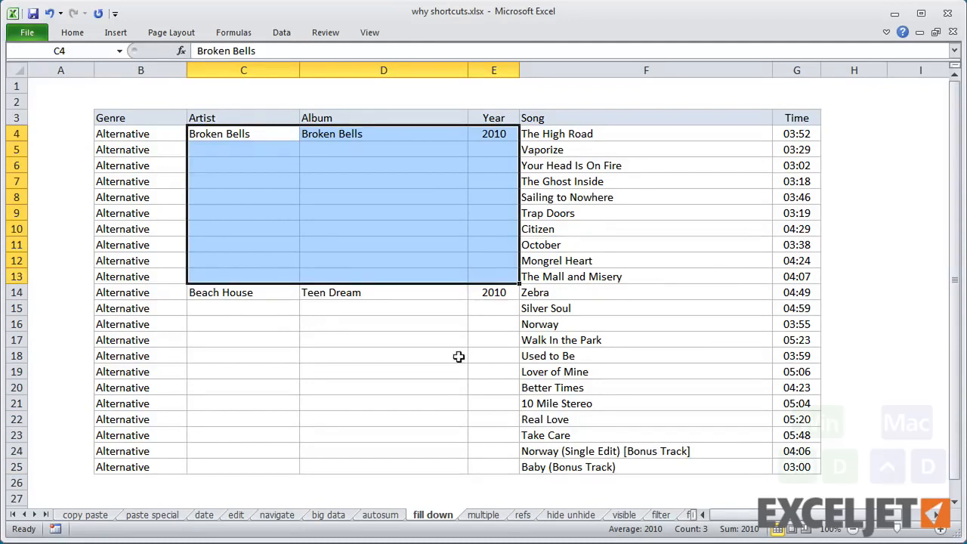
pyautogui.hotkey('ctrl', 'd')
pyautogui.moveTo(260, 294); pyautogui.dragTo(496, 467)
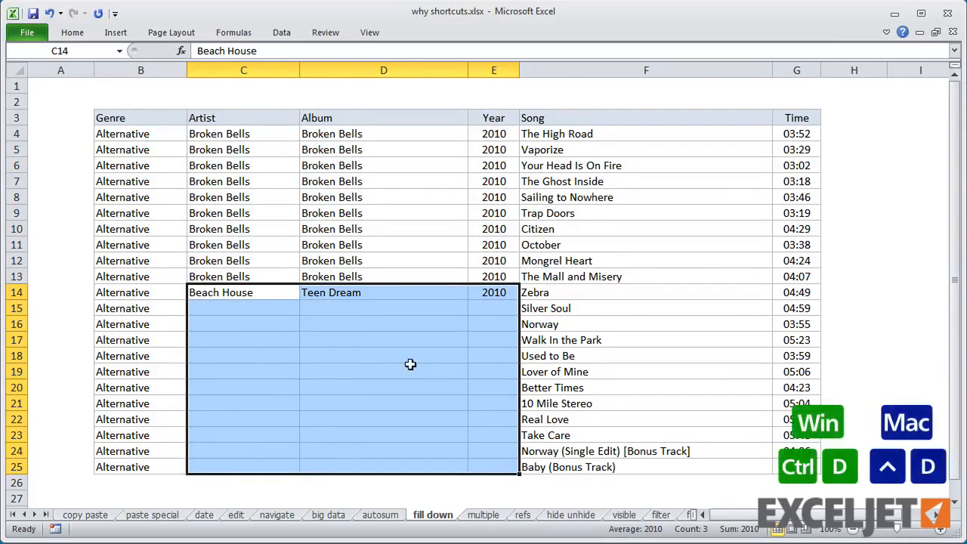
pyautogui.hotkey('ctrl', 'd')
pyautogui.click(580, 377)
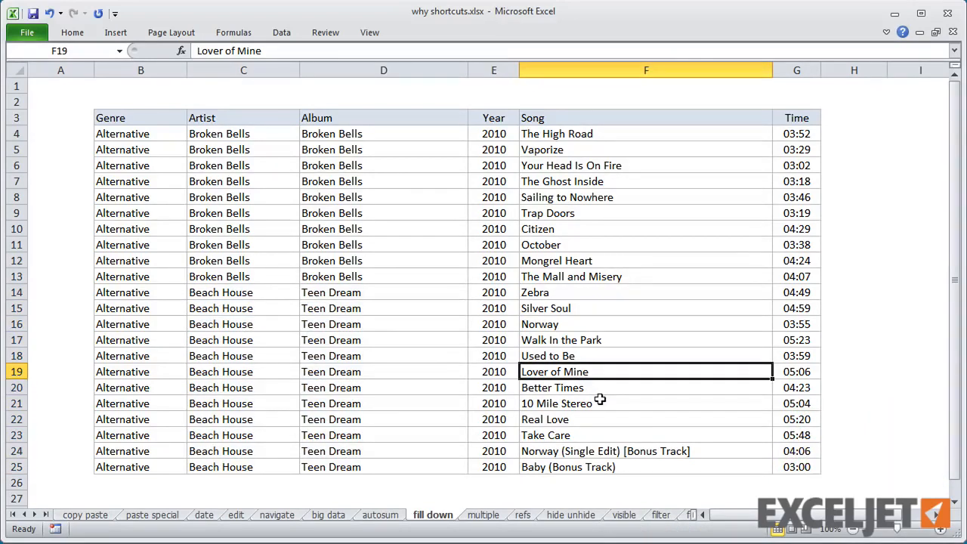
# Step: On the multiple sheet, enter Monday into all Day cells C5:C11 at once
pyautogui.click(488, 517)
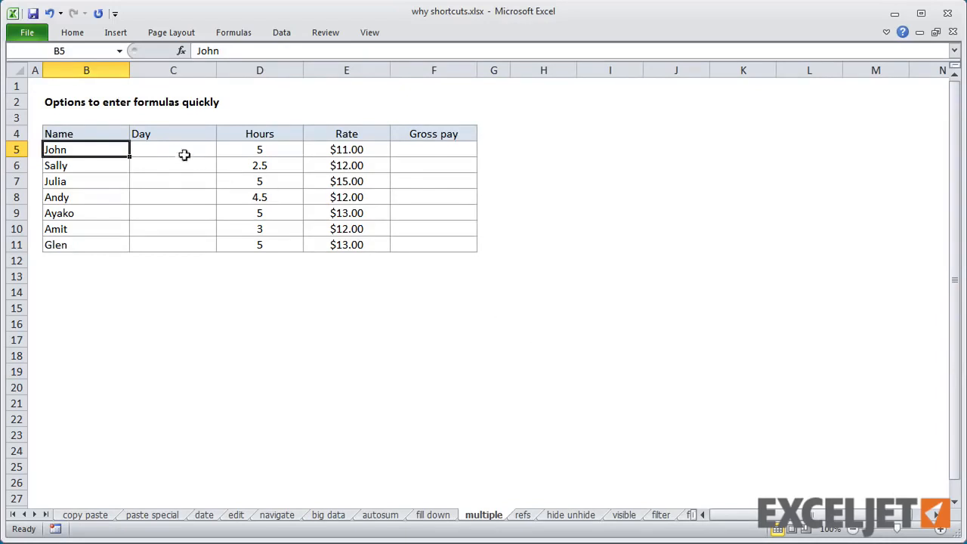
pyautogui.moveTo(197, 150); pyautogui.dragTo(177, 240)
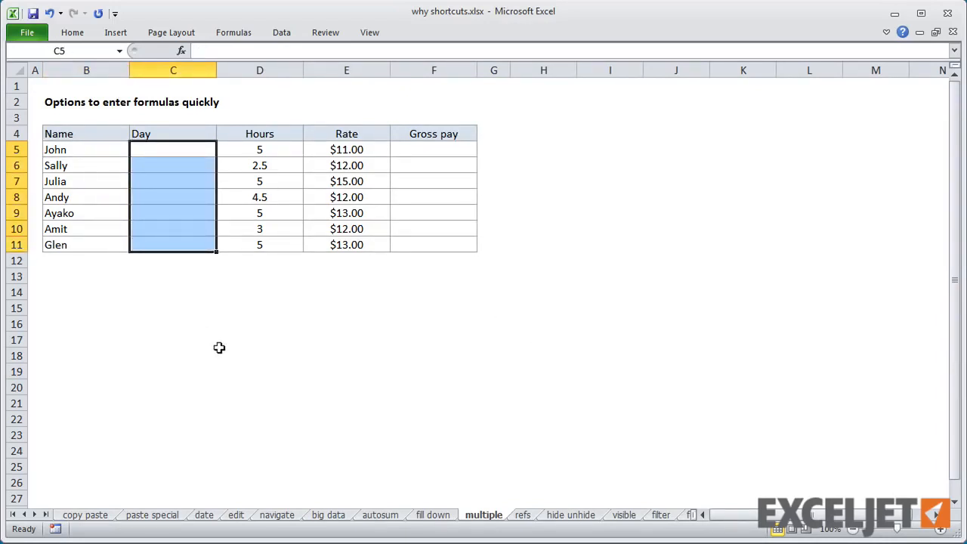
pyautogui.write('Mo')
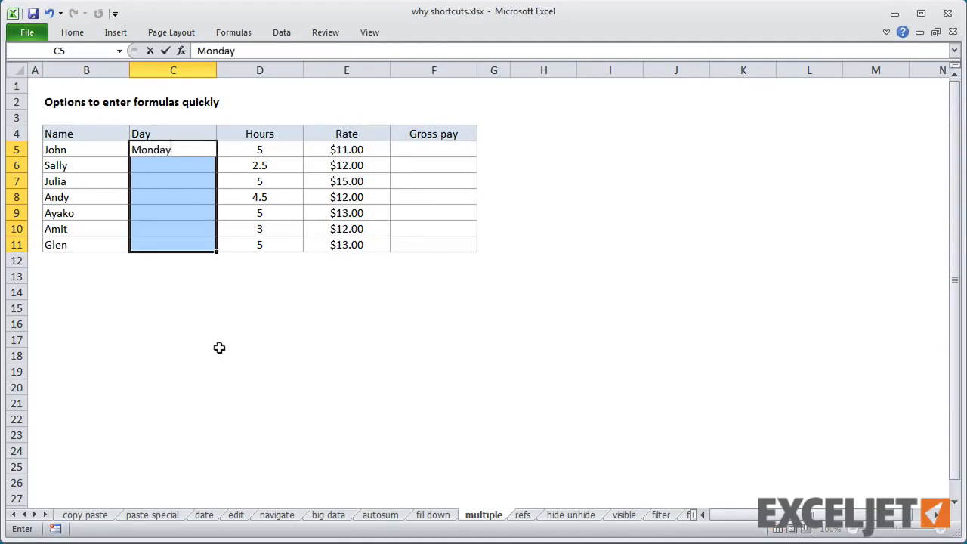
pyautogui.write('nday')
pyautogui.hotkey('ctrl', 'Return')
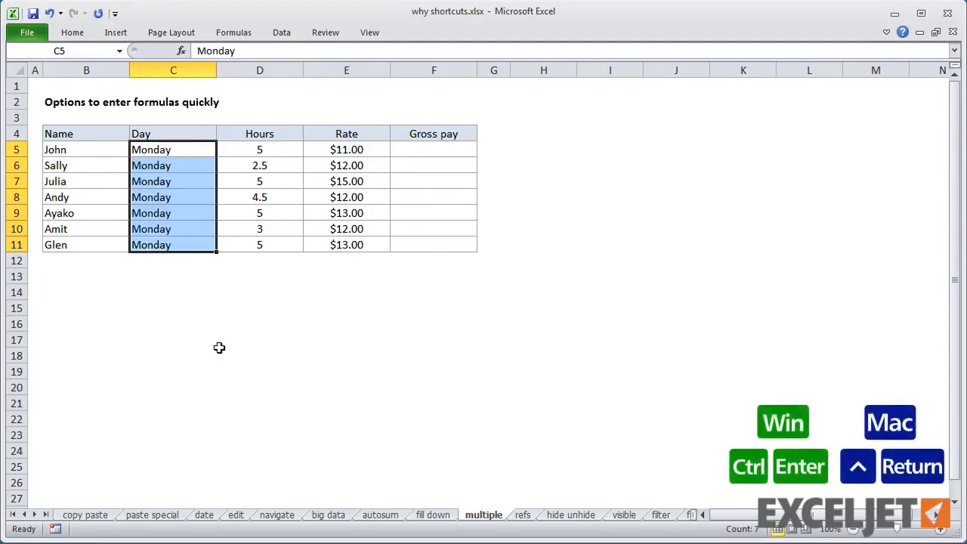
# Step: Enter the formula =D5*E5 into all Gross pay cells F5:F11 at once
pyautogui.moveTo(425, 150); pyautogui.dragTo(426, 239)
pyautogui.write('=')
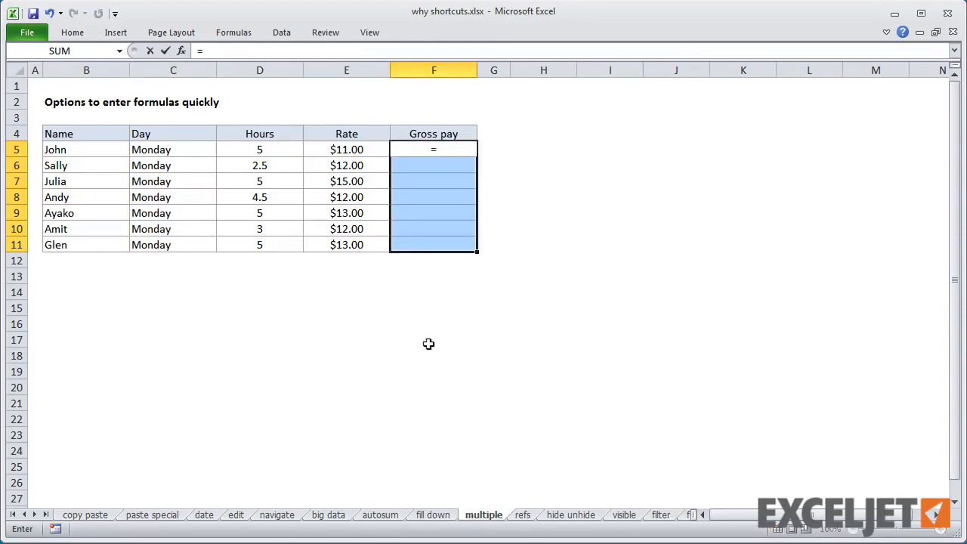
pyautogui.press('Left')
pyautogui.press('Left')
pyautogui.write('*')
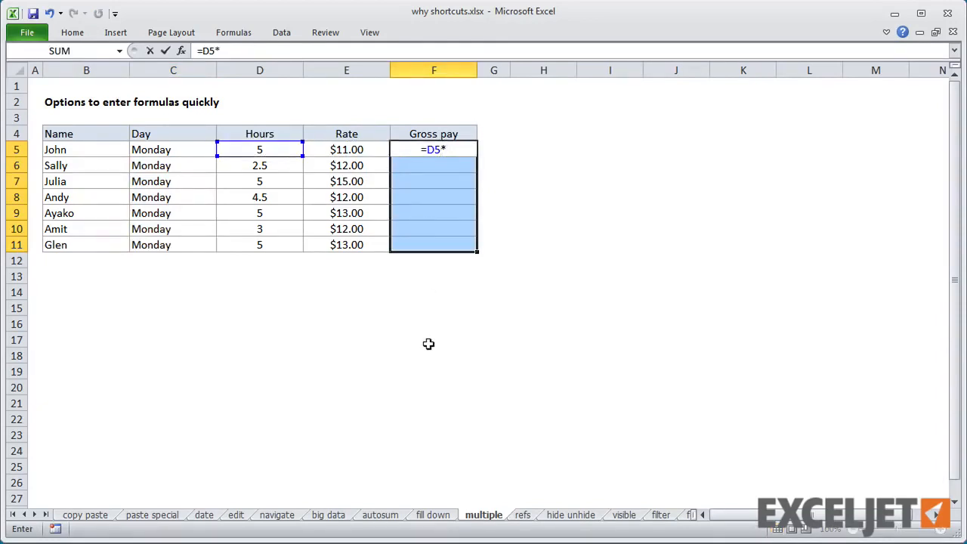
pyautogui.press('Left')
pyautogui.hotkey('ctrl', 'Return')
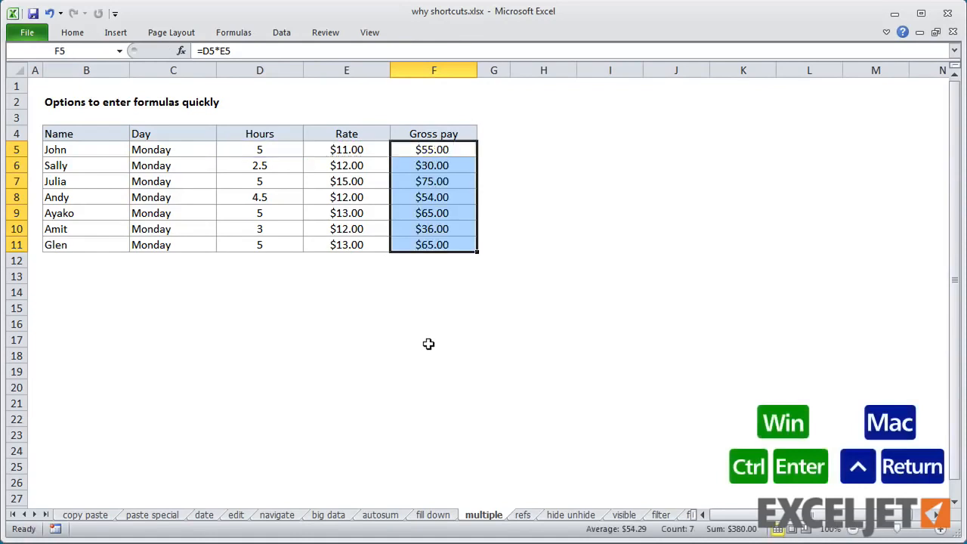
pyautogui.click(427, 280)
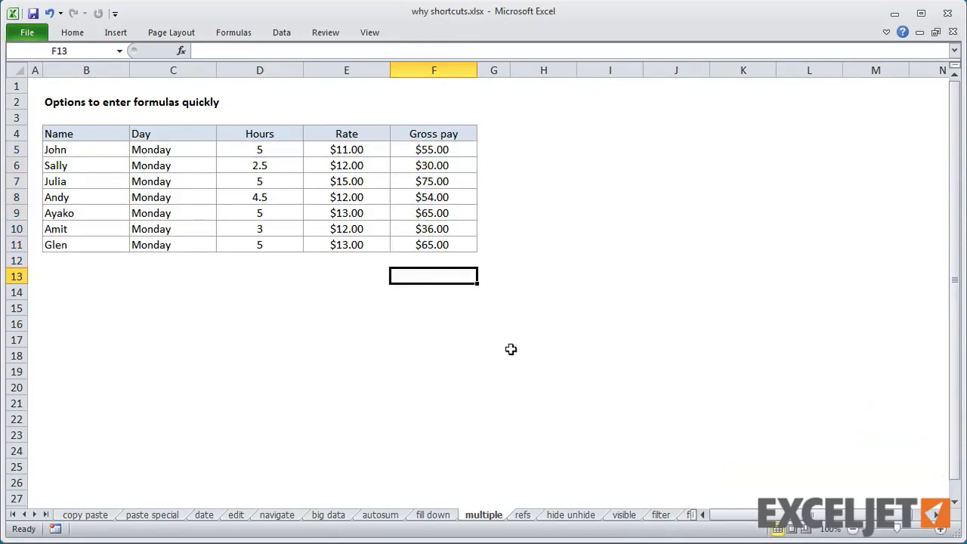
# Step: On the refs sheet, enter =SUMIF(D4:D19,I8,G4:G19) in J8 to total the Red sales
pyautogui.click(523, 515)
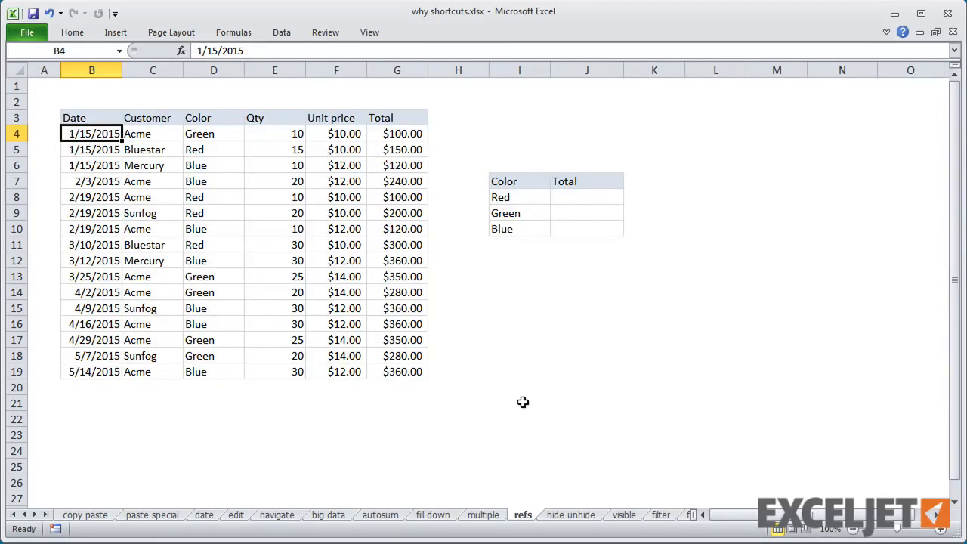
pyautogui.click(558, 199)
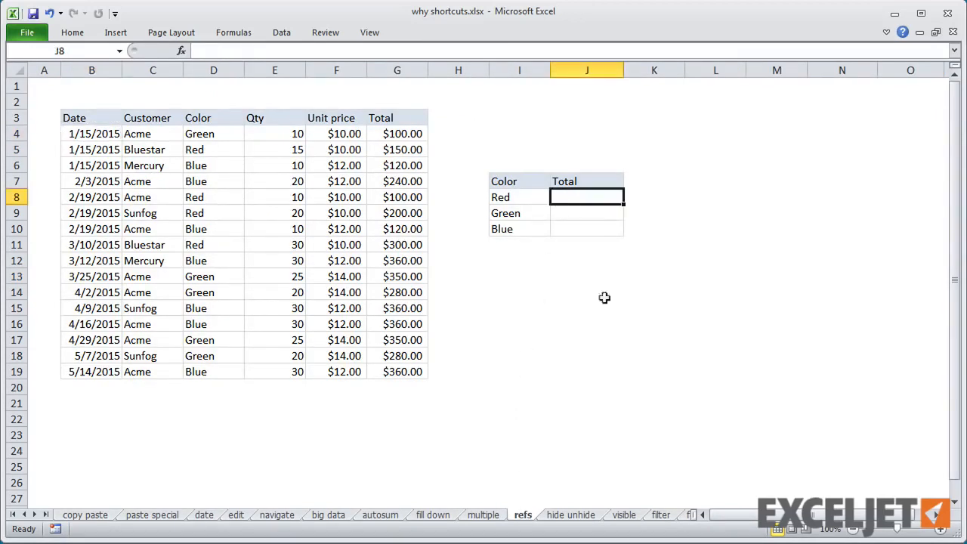
pyautogui.write('=')
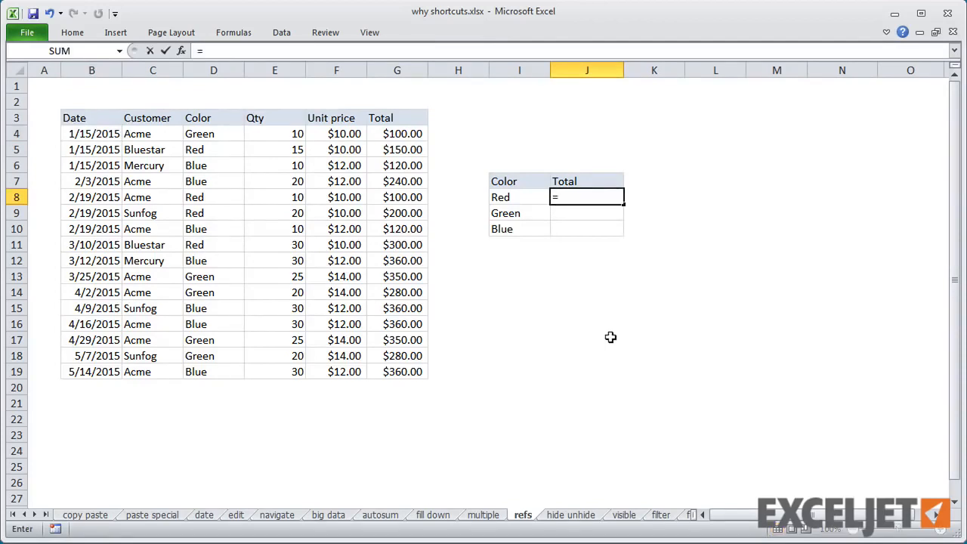
pyautogui.write('sumif')
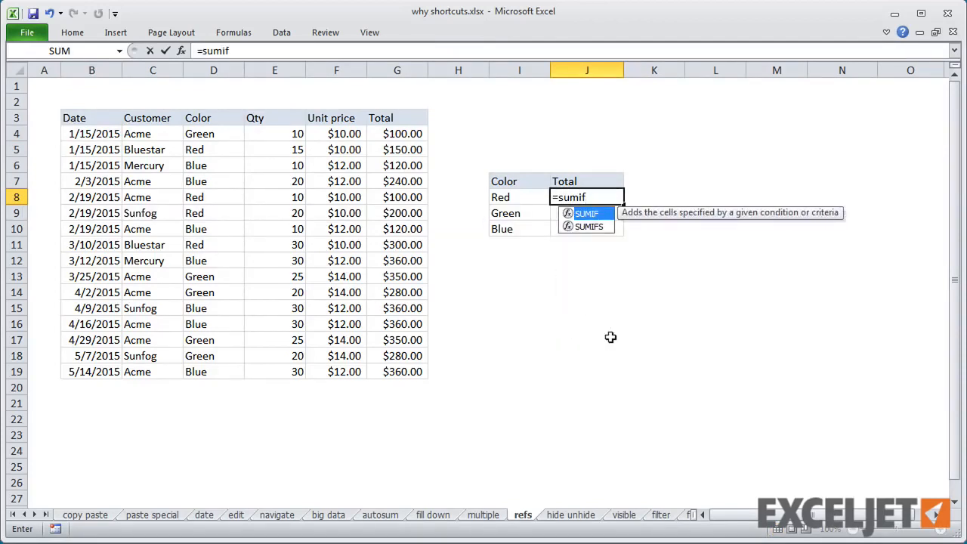
pyautogui.write('(')
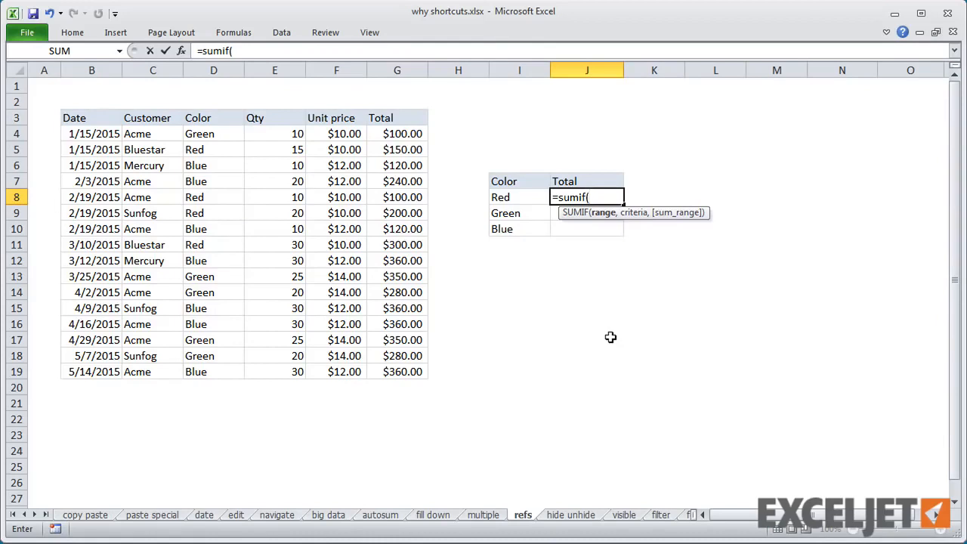
pyautogui.moveTo(227, 134); pyautogui.dragTo(238, 372)
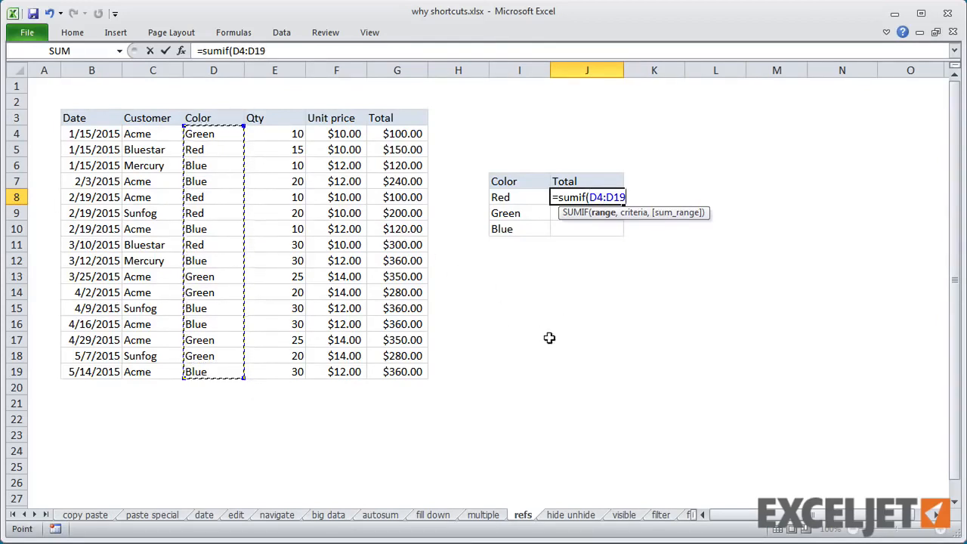
pyautogui.write(',')
pyautogui.click(523, 197)
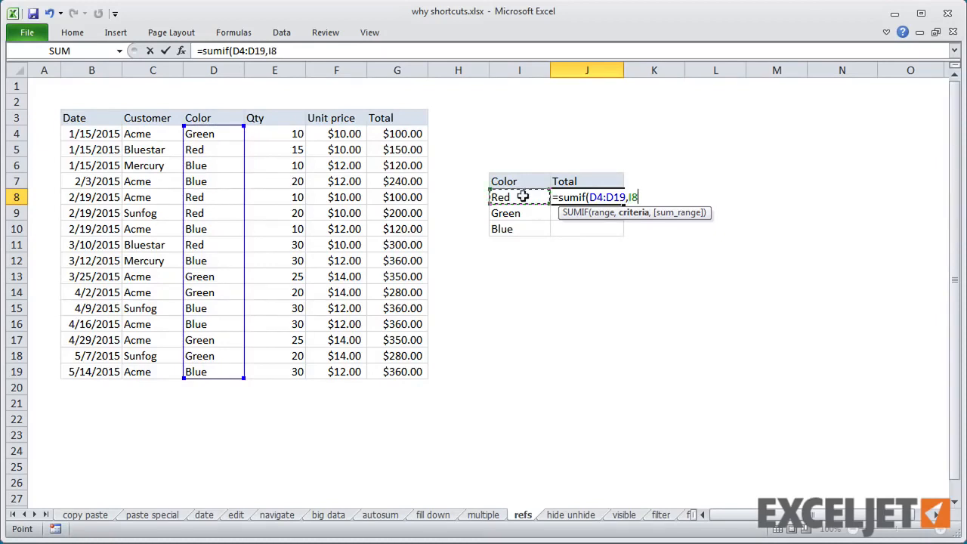
pyautogui.write(',')
pyautogui.moveTo(398, 133); pyautogui.dragTo(418, 374)
pyautogui.press('Return')
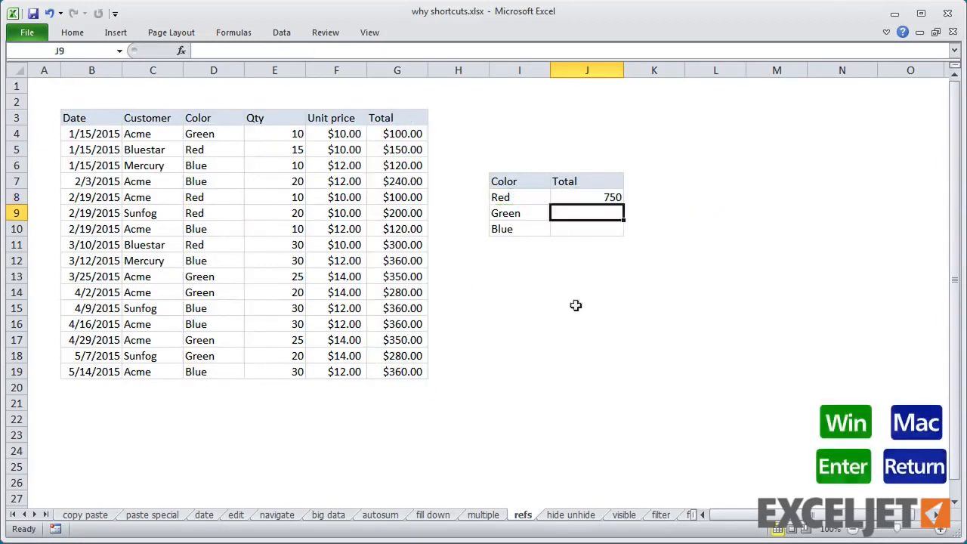
# Step: Fill the relative-reference SUMIF formula from J8 down to J10 and inspect the ranges used in J10
pyautogui.click(618, 199)
pyautogui.doubleClick(623, 202)
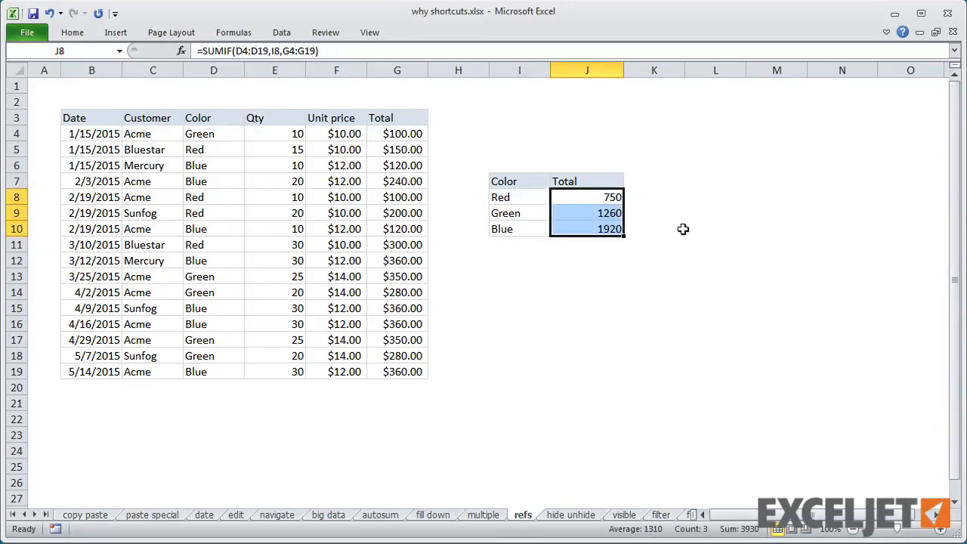
pyautogui.click(616, 231)
pyautogui.press('F2')
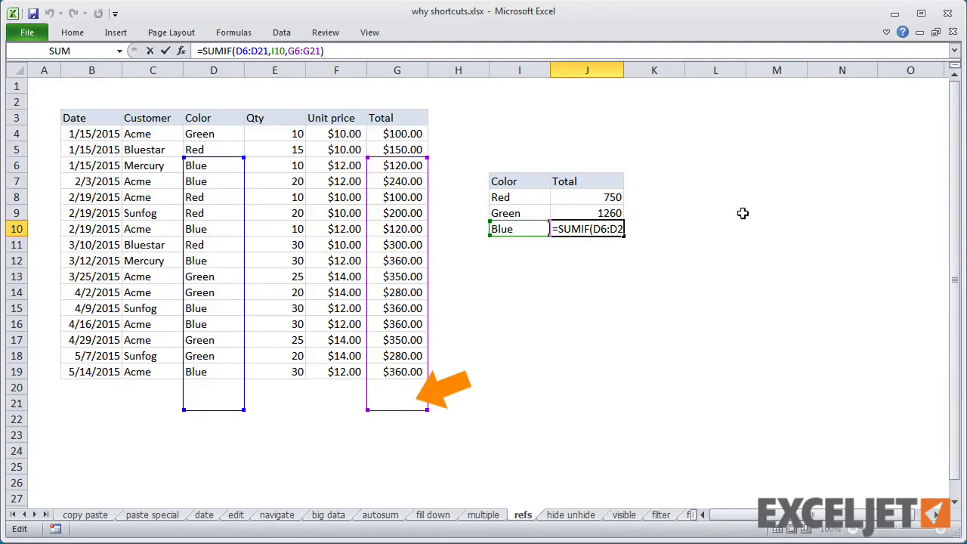
pyautogui.press('Escape')
# Step: Make both ranges in the J8 SUMIF formula absolute, as $D$4:$D$19 and $G$4:$G$19
pyautogui.click(605, 196)
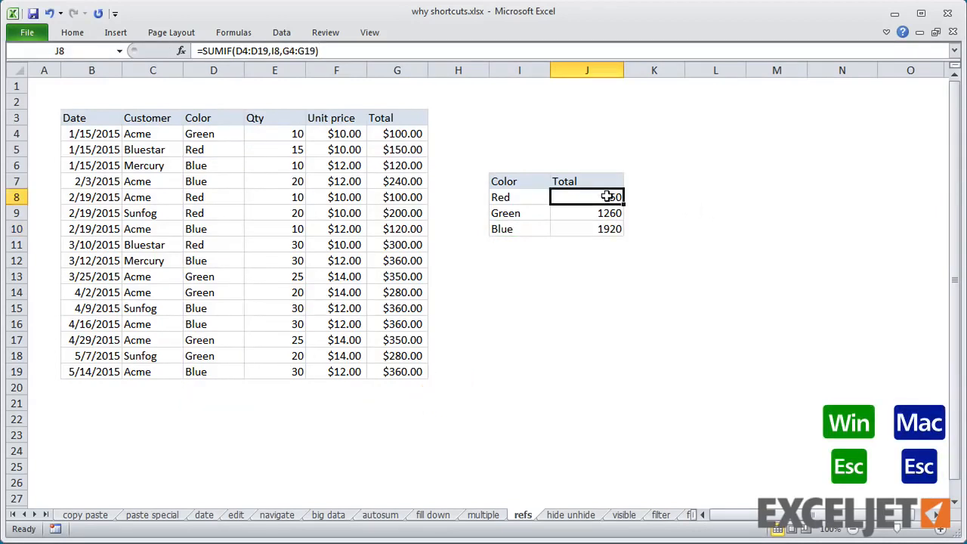
pyautogui.click(260, 55)
pyautogui.click(248, 67)
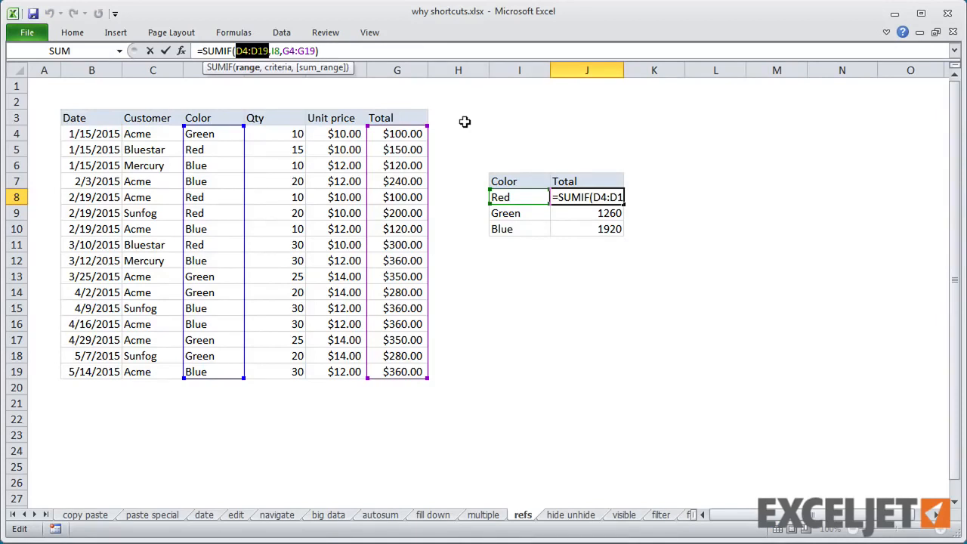
pyautogui.press('F4')
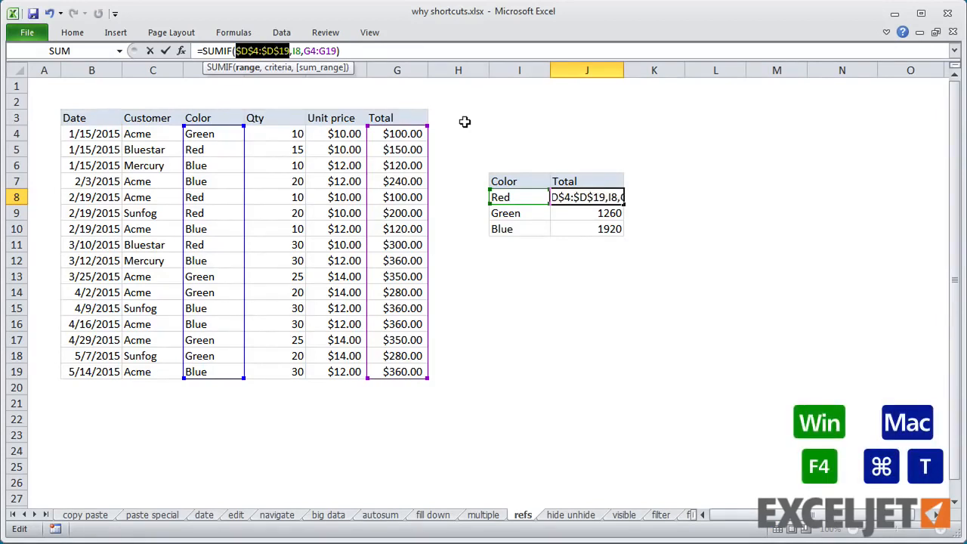
pyautogui.click(324, 67)
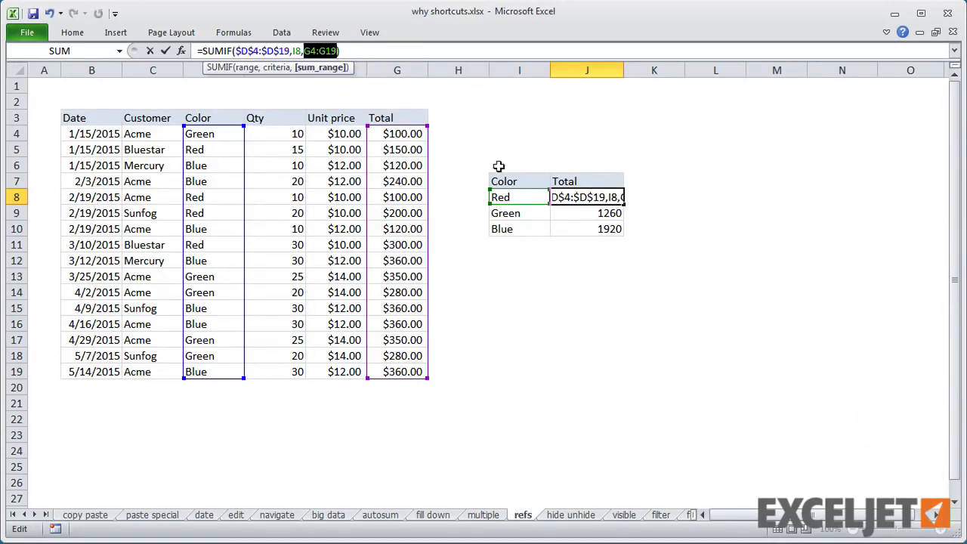
pyautogui.press('F4')
pyautogui.press('Return')
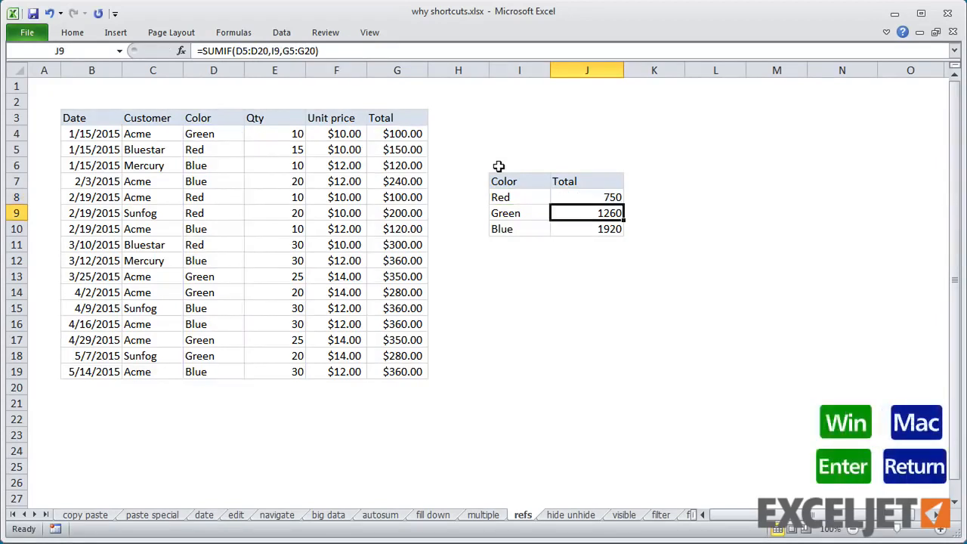
# Step: Fill the absolute-reference SUMIF formula from J8 down to J10 and check the ranges used in J10
pyautogui.click(590, 197)
pyautogui.doubleClick(624, 205)
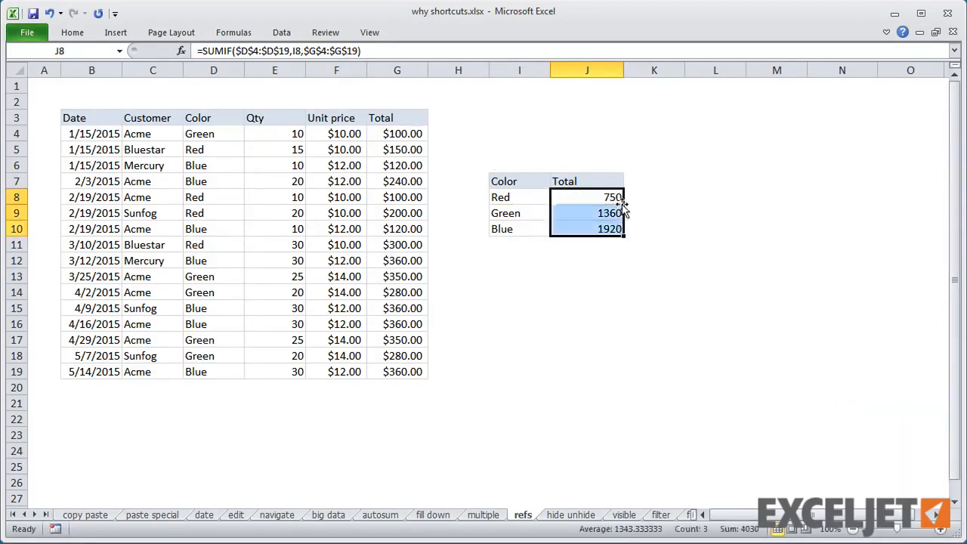
pyautogui.click(605, 229)
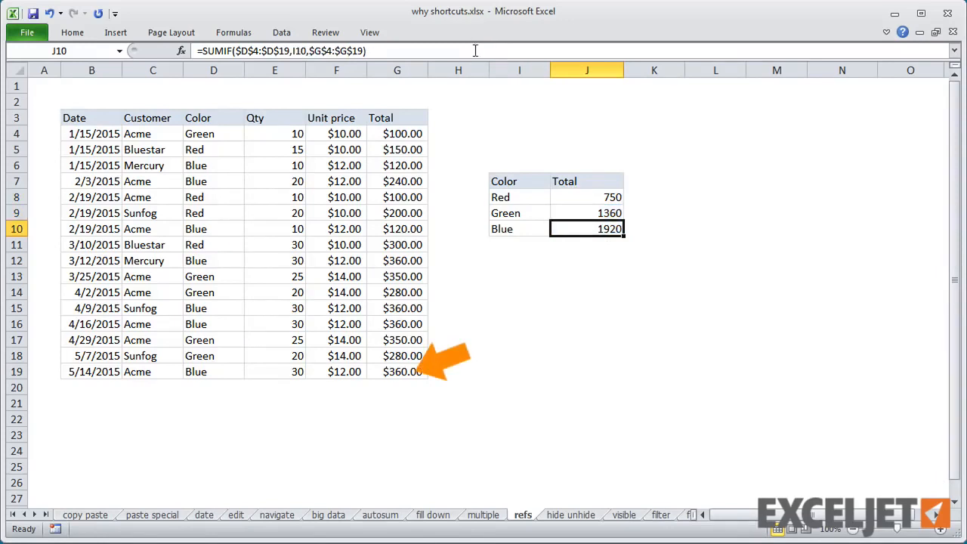
pyautogui.press('F2')
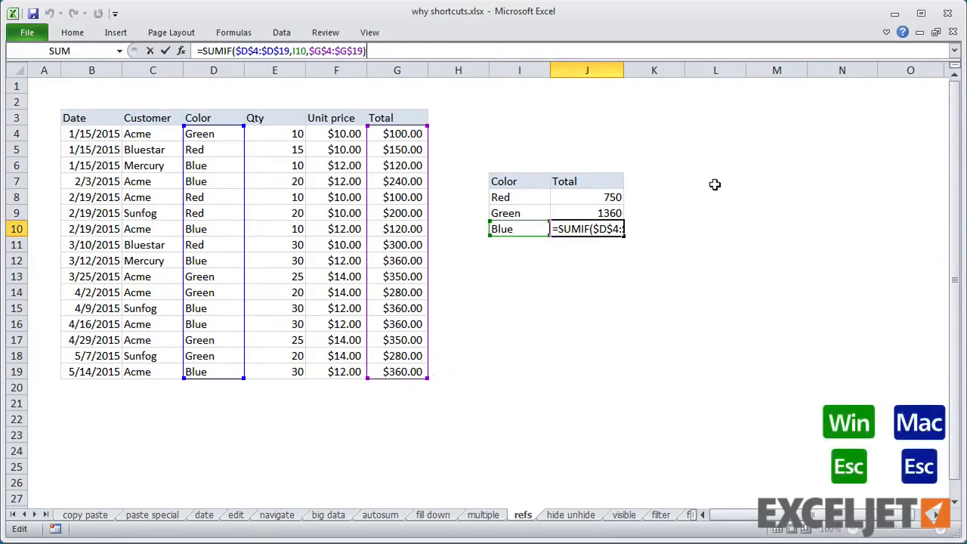
pyautogui.press('Escape')
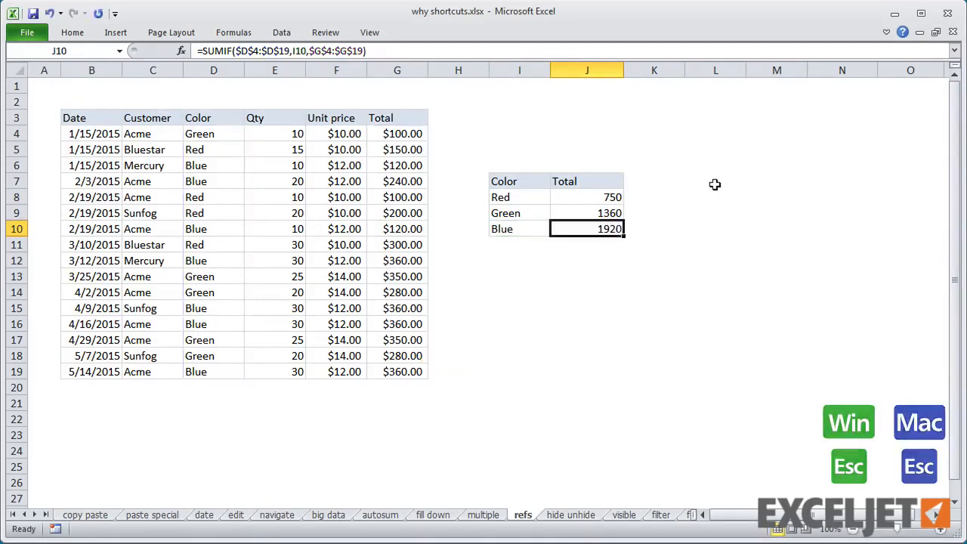
# Step: On the hide unhide sheet, hide the Q4 column and the Jacksonville and Memphis rows
pyautogui.click(568, 516)
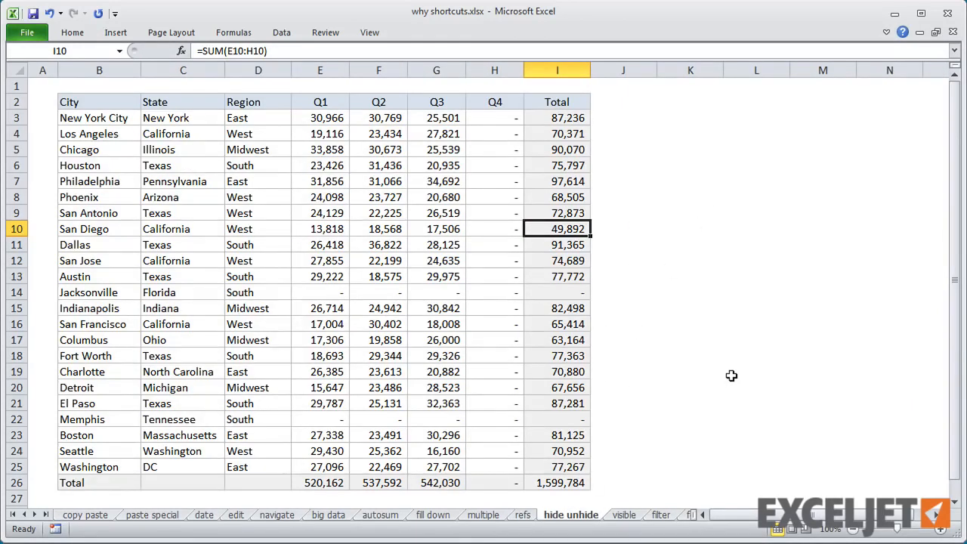
pyautogui.click(491, 290)
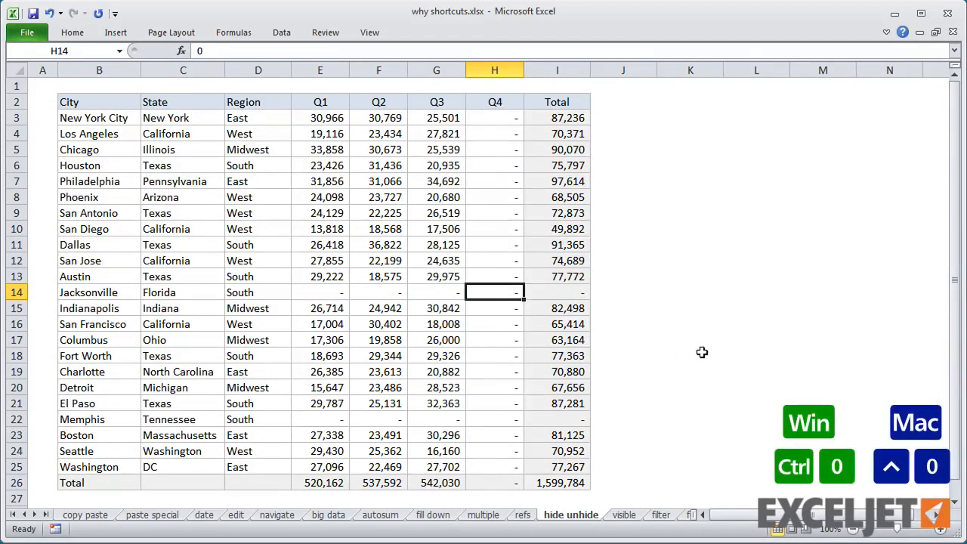
pyautogui.hotkey('ctrl', '0')
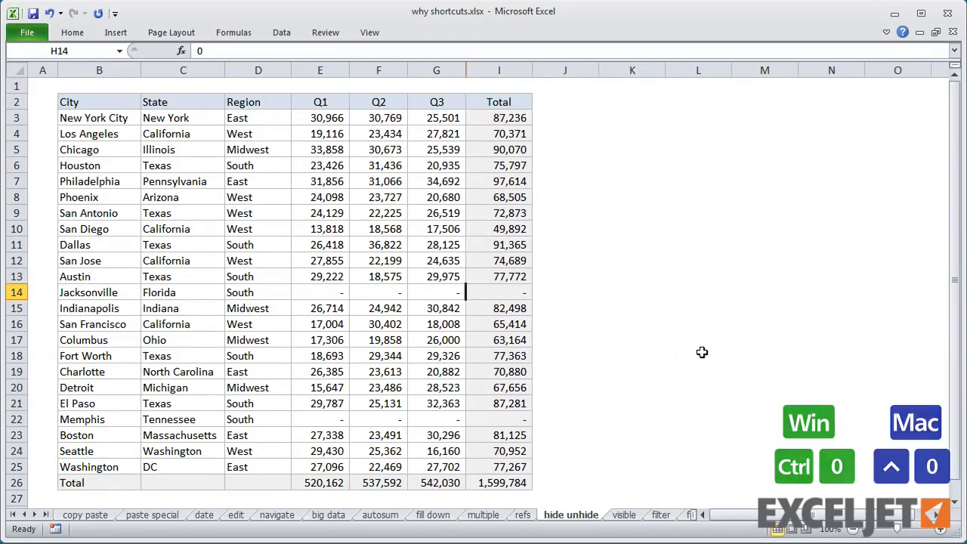
pyautogui.click(443, 295)
pyautogui.hotkey('ctrl', '9')
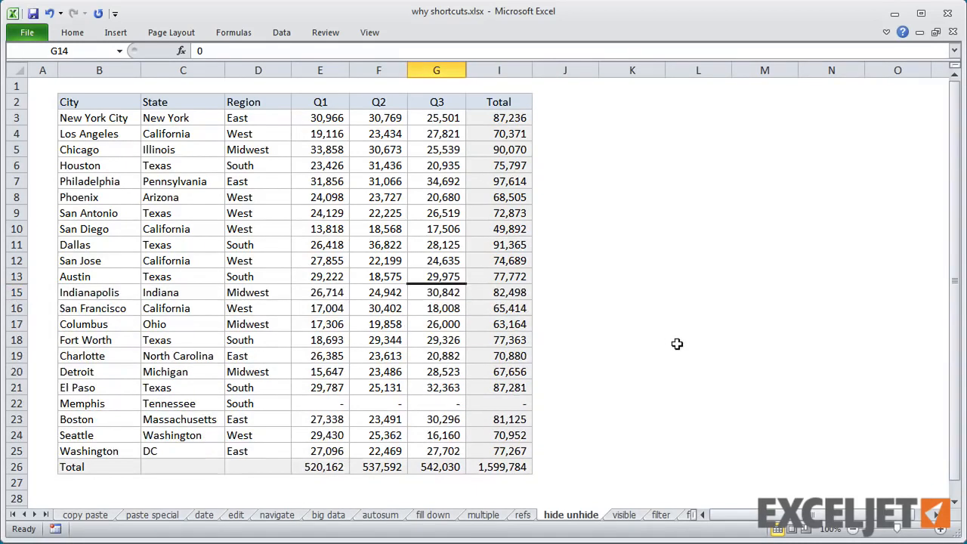
pyautogui.click(443, 402)
pyautogui.hotkey('ctrl', '9')
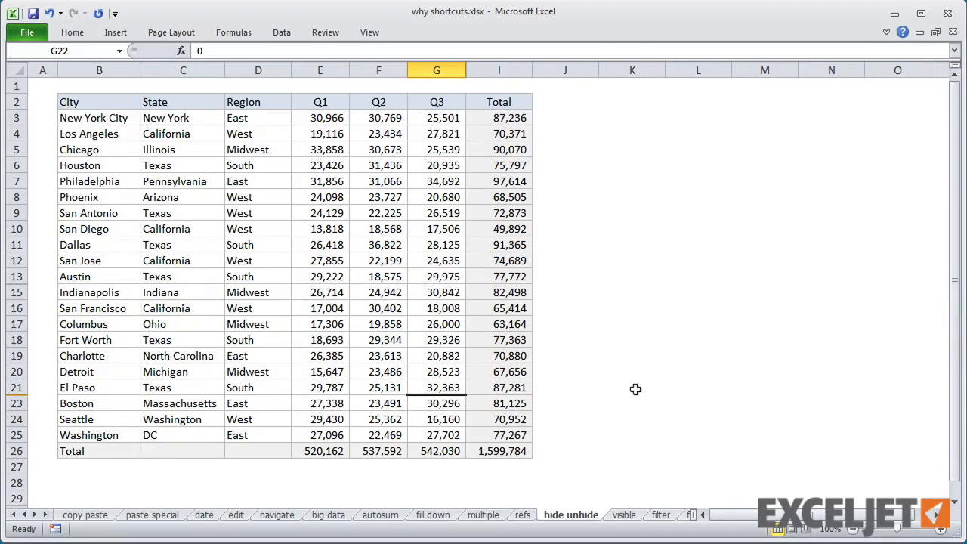
# Step: Unhide all hidden rows and columns within the whole city sales table
pyautogui.hotkey('ctrl', 'a')
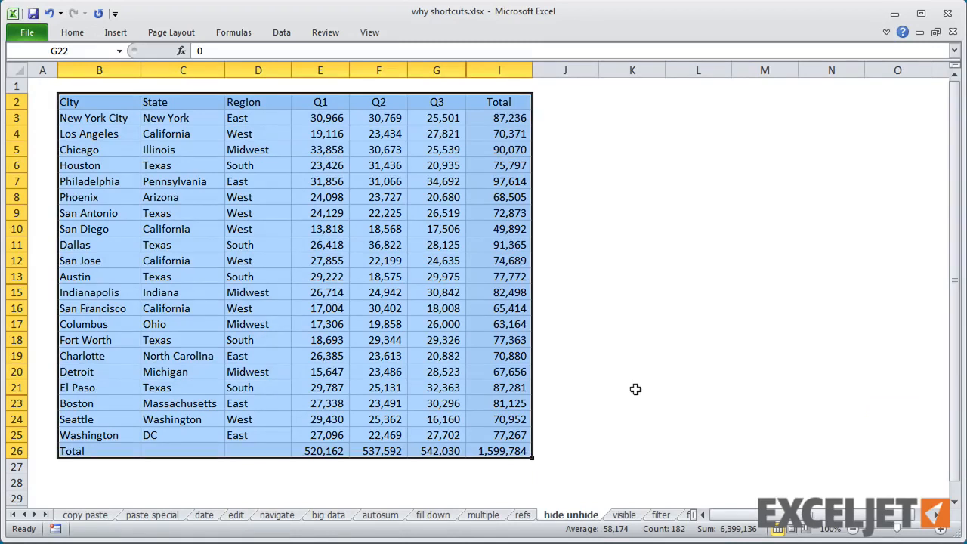
pyautogui.hotkey('ctrl', 'shift', '9')
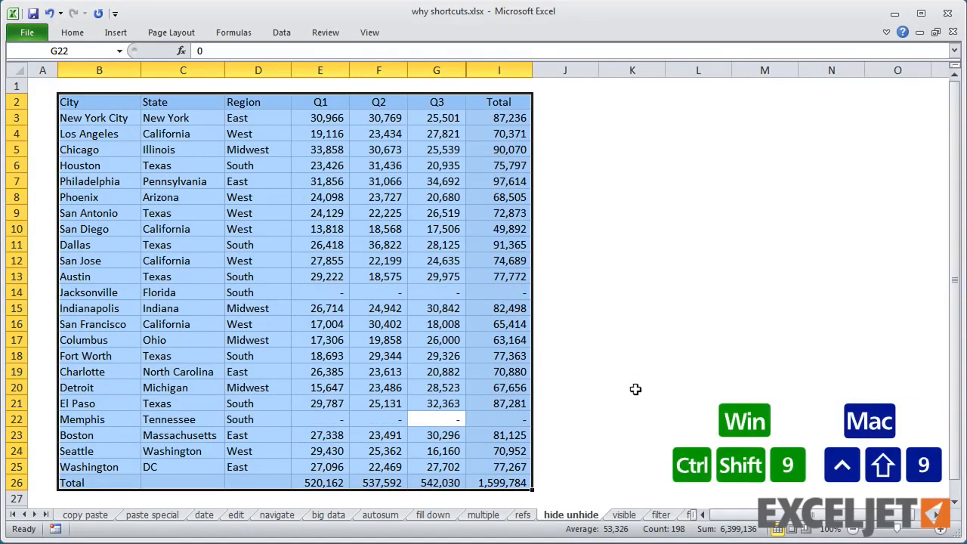
pyautogui.hotkey('ctrl', 'shift', '0')
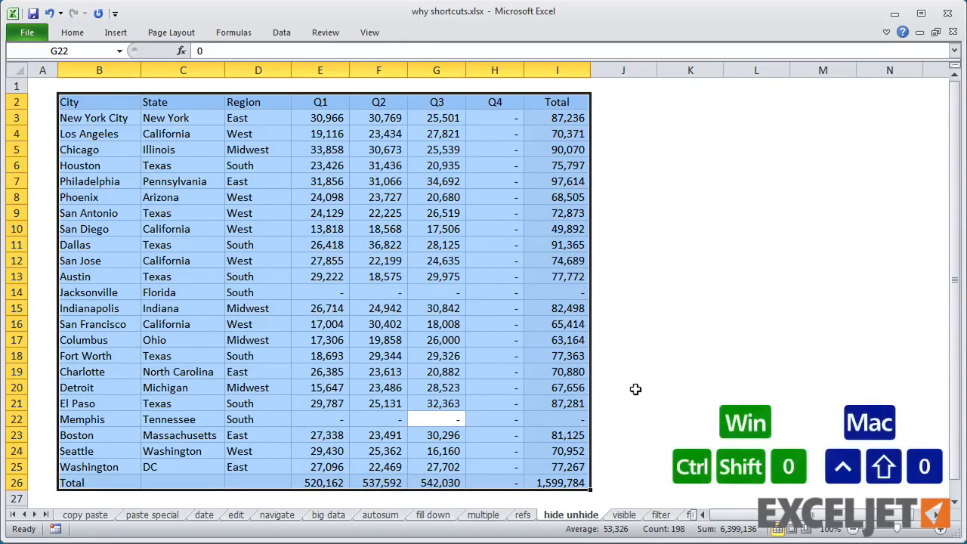
pyautogui.click(635, 389)
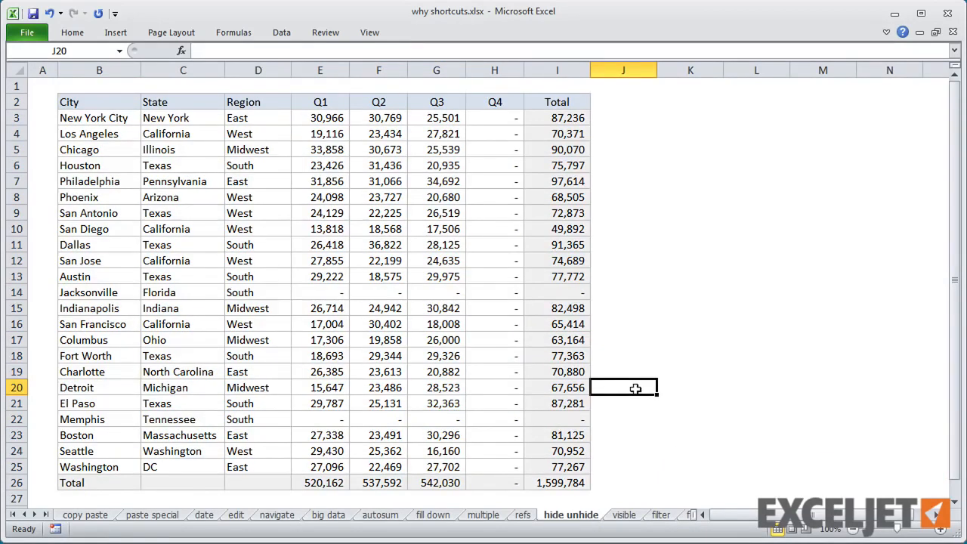
# Step: On the visible sheet, hide every client row with a $0 balance: rows 5, 7, 8, 10, 11 and 13
pyautogui.click(628, 516)
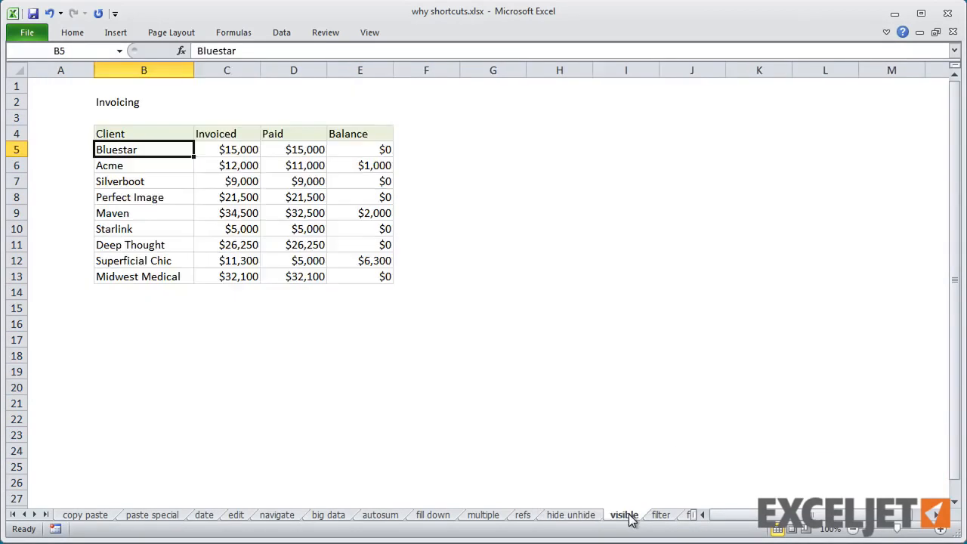
pyautogui.click(383, 152)
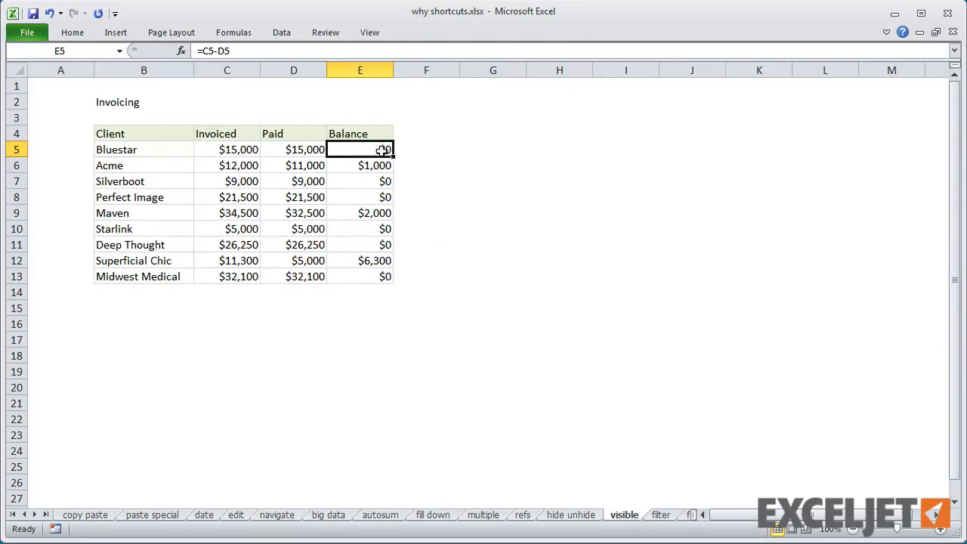
pyautogui.hotkey('ctrl', '9')
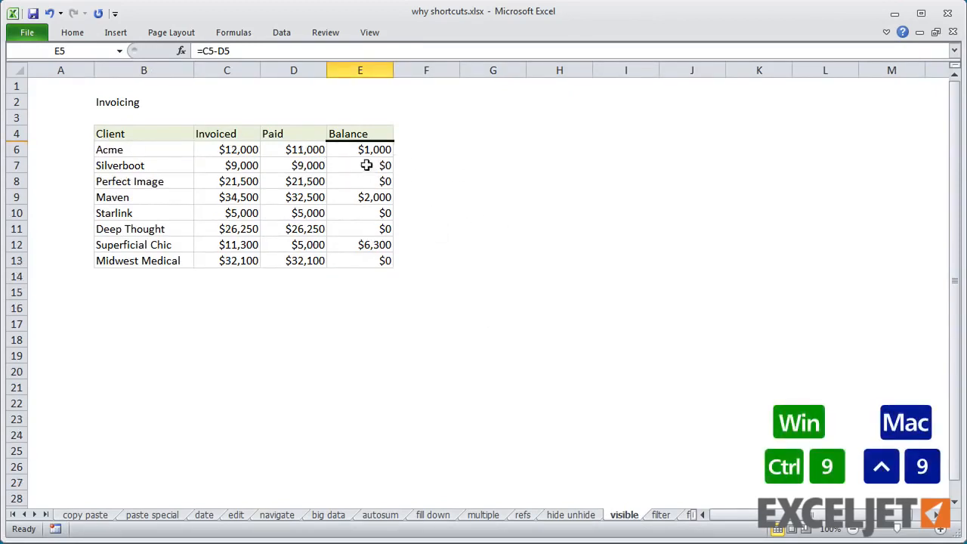
pyautogui.moveTo(368, 165); pyautogui.dragTo(379, 198)
pyautogui.hotkey('ctrl', '9')
pyautogui.hotkey('ctrl', '9')
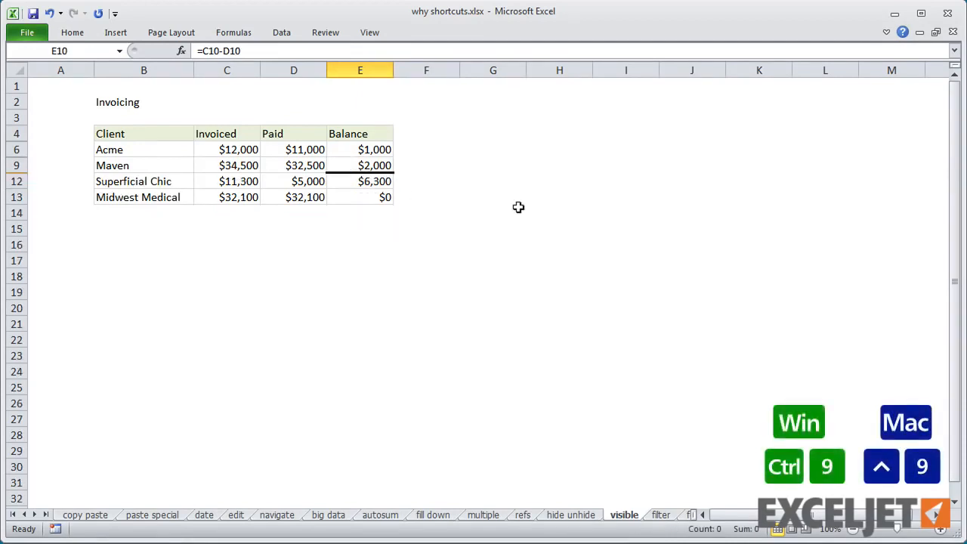
pyautogui.click(382, 197)
pyautogui.hotkey('ctrl', '9')
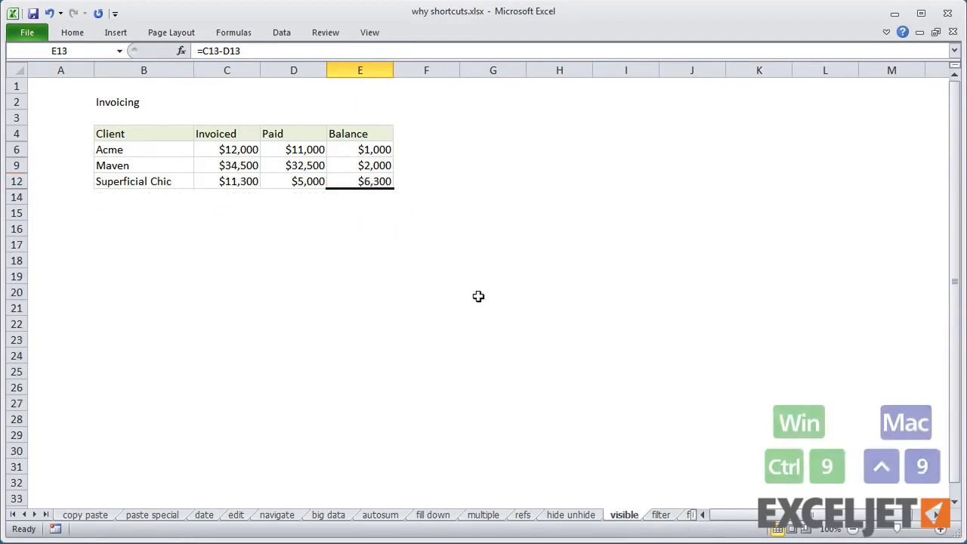
# Step: Copy the entire invoicing table, including its hidden rows, and paste it at B17
pyautogui.click(259, 166)
pyautogui.hotkey('ctrl', 'a')
pyautogui.hotkey('ctrl', 'c')
pyautogui.click(113, 240)
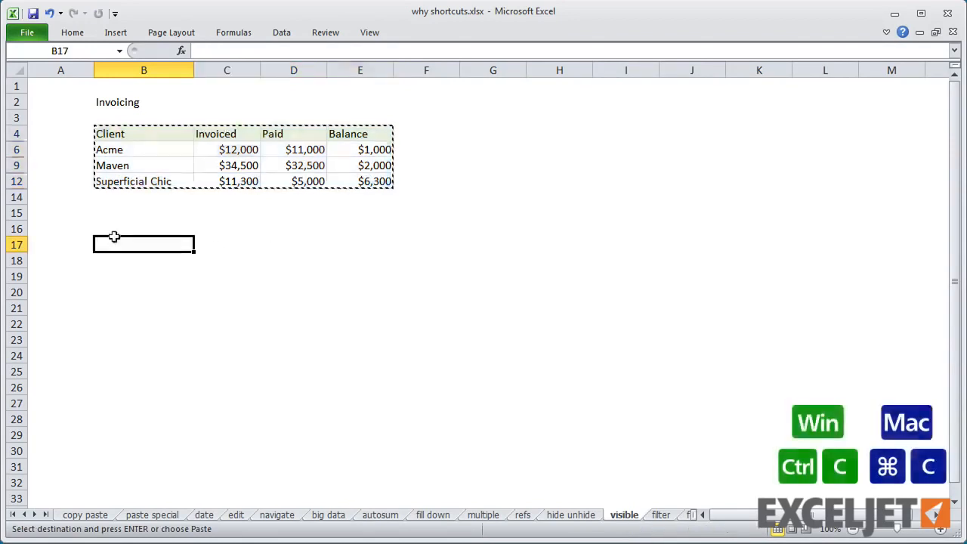
pyautogui.hotkey('ctrl', 'v')
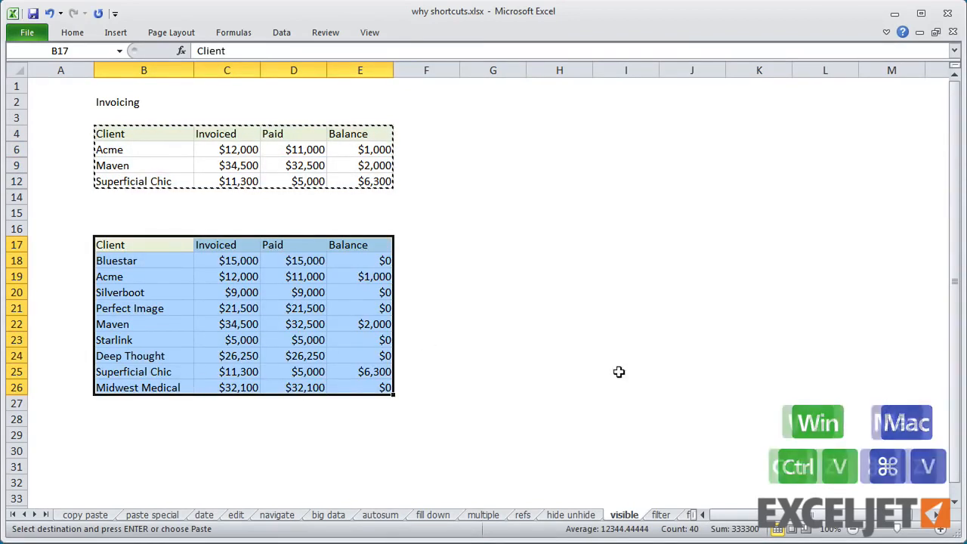
# Step: Undo the last paste and copy only the visible cells of the invoicing table B4:E12 to B16
pyautogui.hotkey('ctrl', 'z')
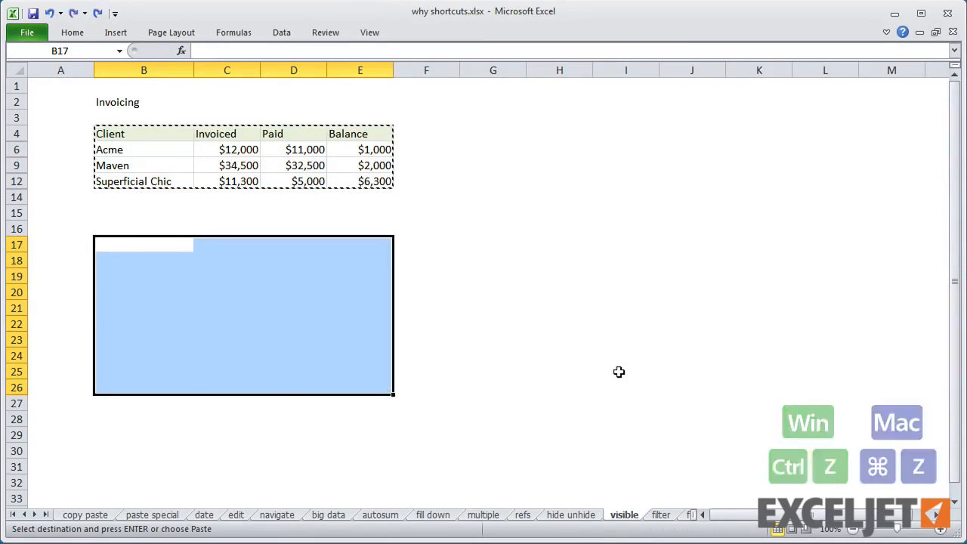
pyautogui.press('Escape')
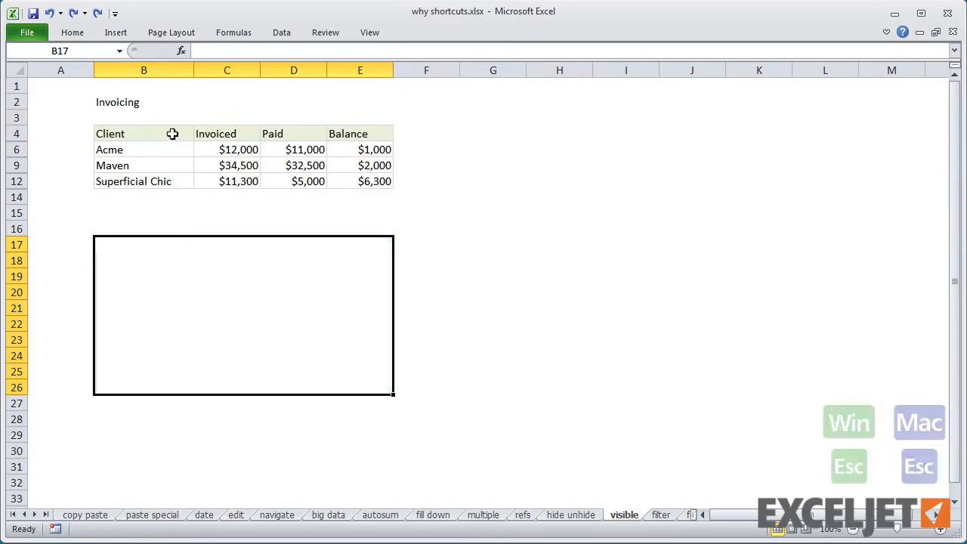
pyautogui.moveTo(173, 135); pyautogui.dragTo(355, 186)
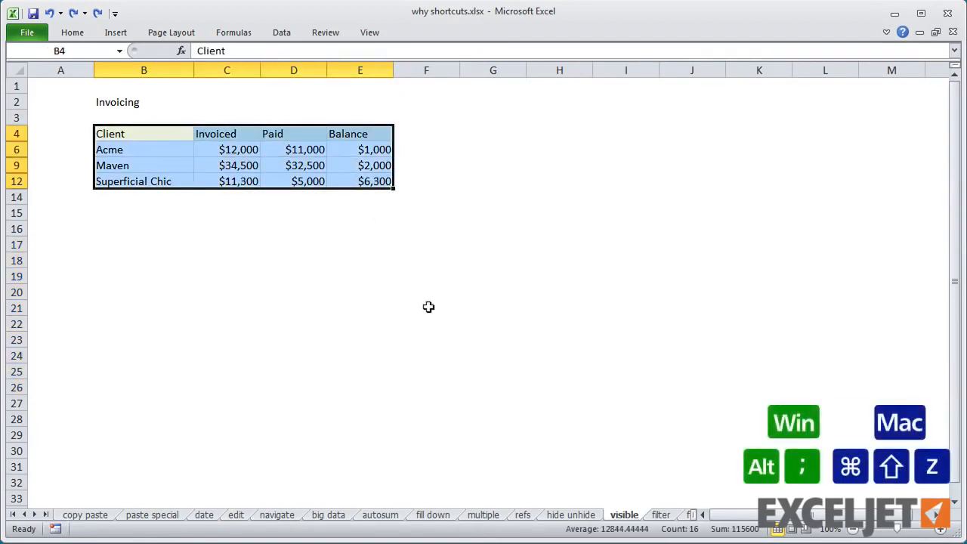
pyautogui.hotkey('alt', ';')
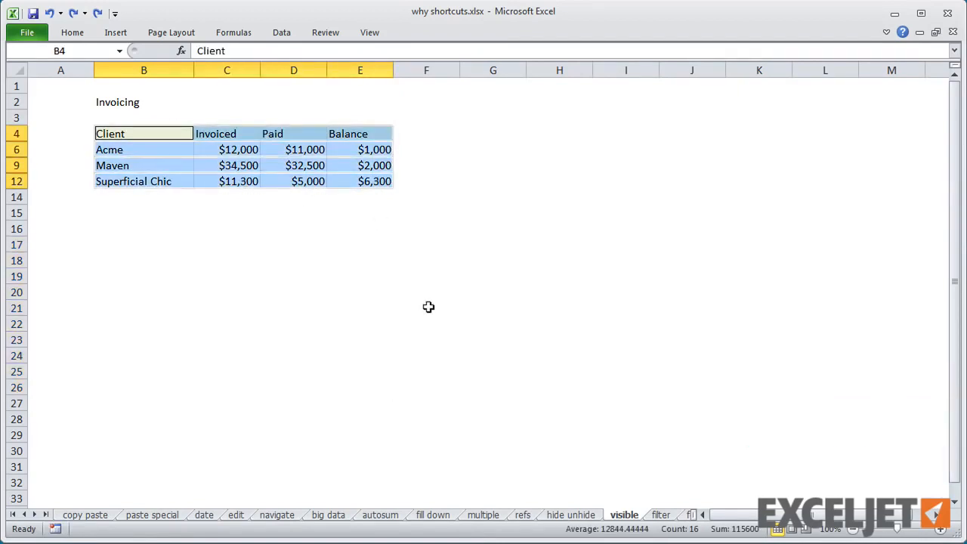
pyautogui.hotkey('ctrl', 'c')
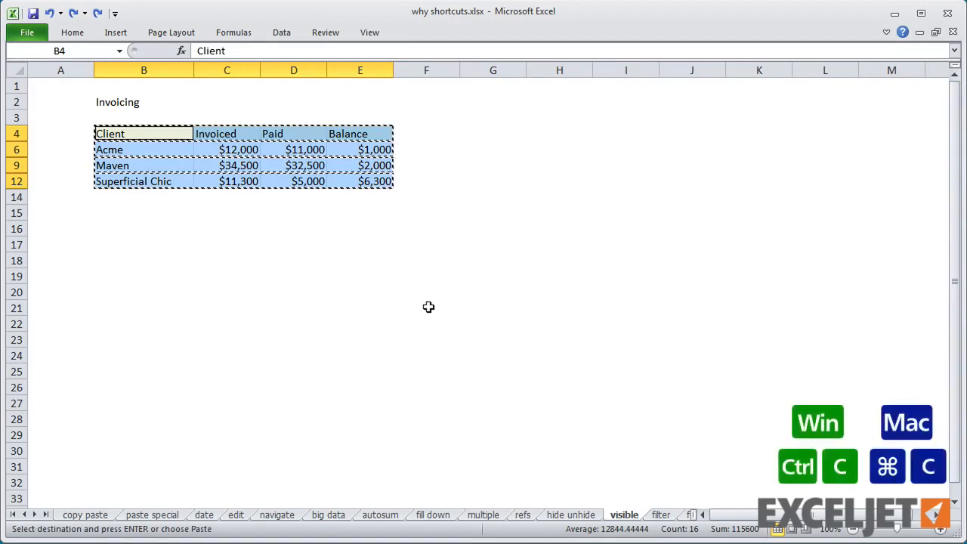
pyautogui.click(118, 227)
pyautogui.hotkey('ctrl', 'v')
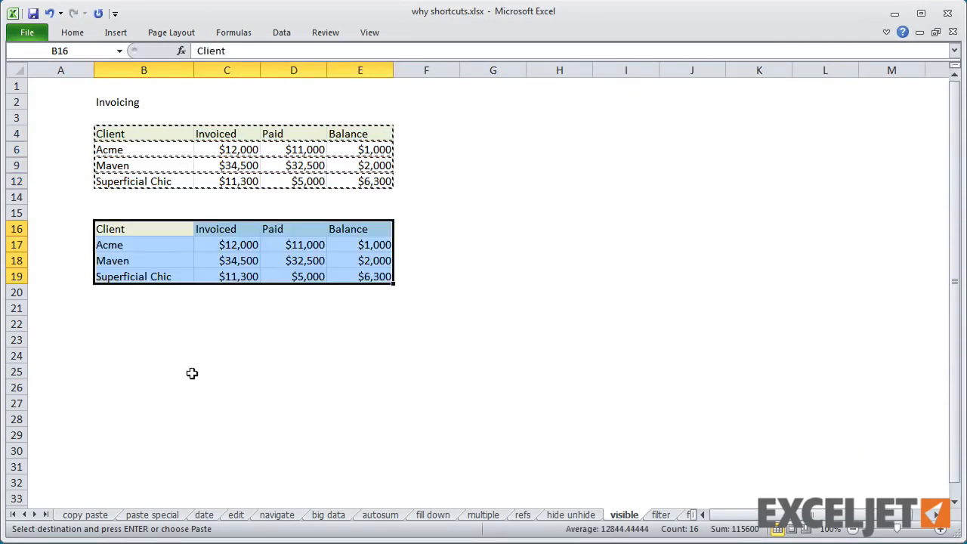
pyautogui.click(142, 325)
pyautogui.press('Escape')
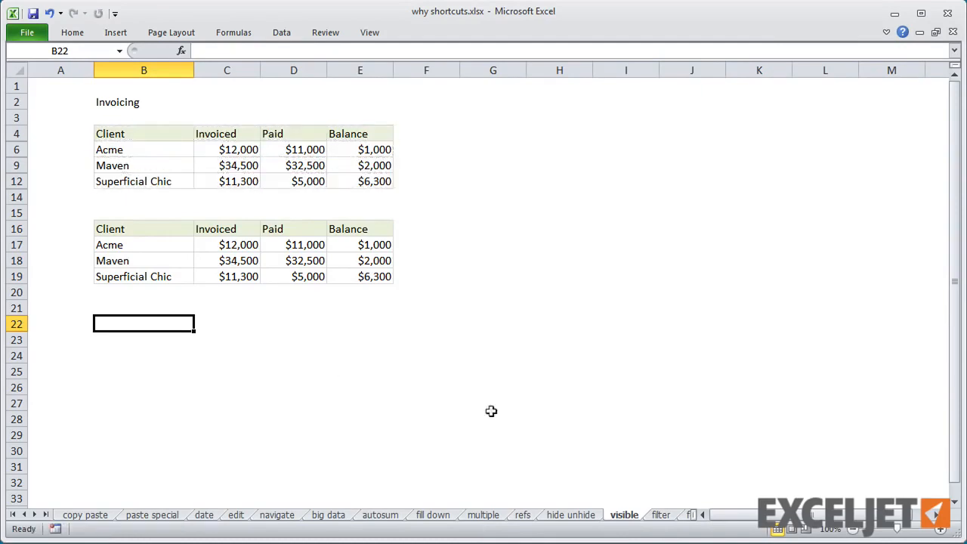
# Step: On the filter sheet, convert the city sales data B2:H25 into a table with headers
pyautogui.click(660, 519)
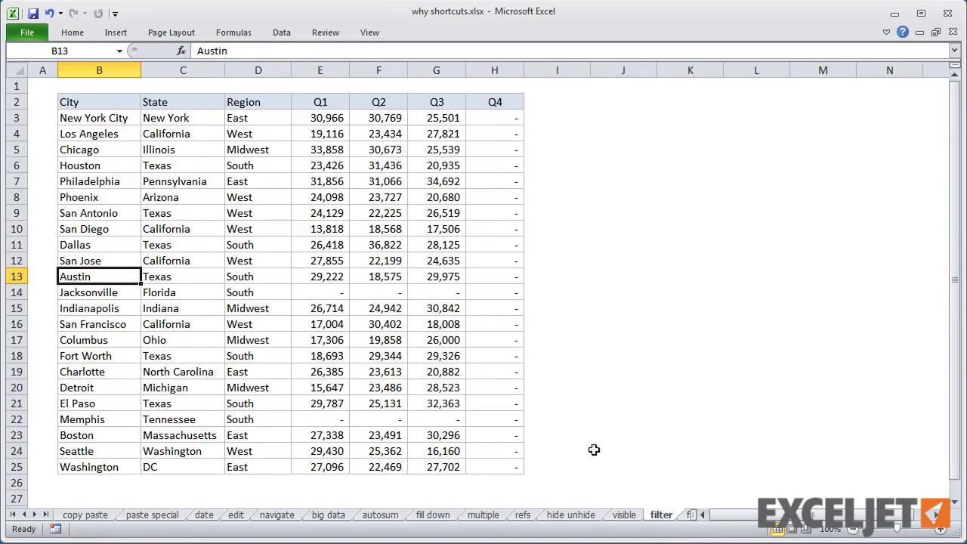
pyautogui.hotkey('ctrl', 't')
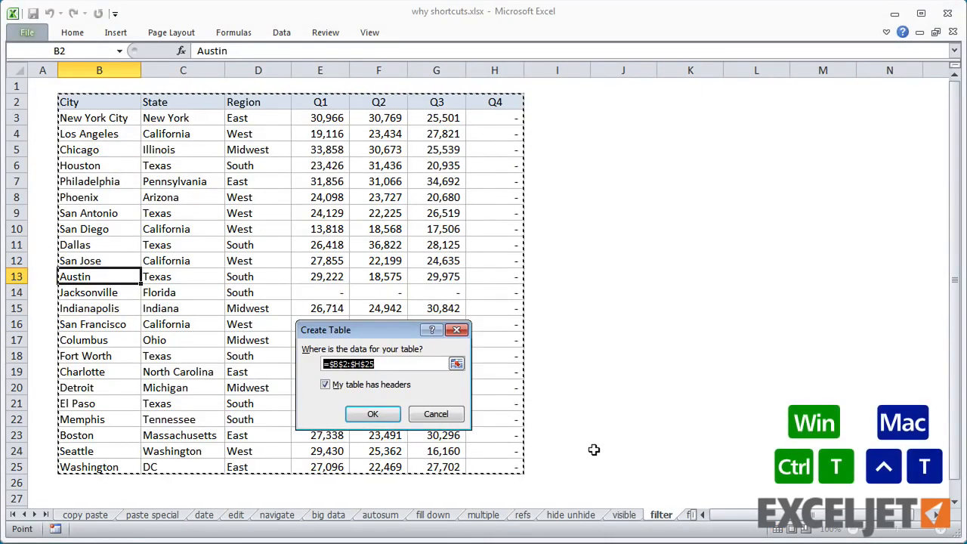
pyautogui.press('Return')
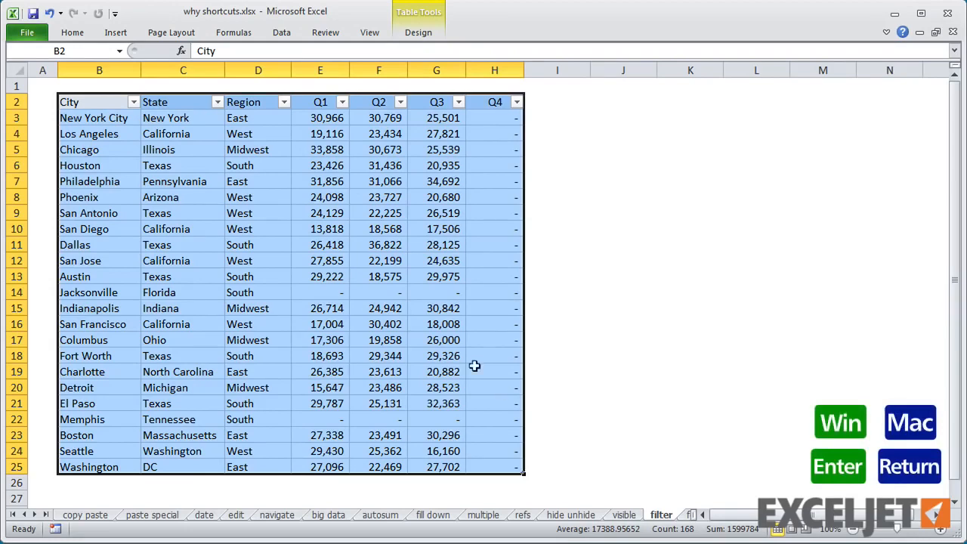
pyautogui.click(342, 275)
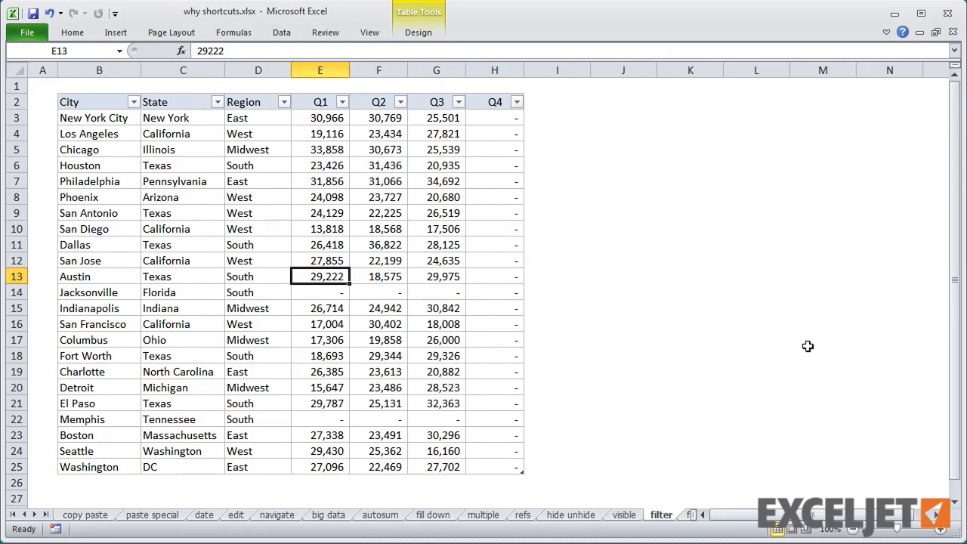
# Step: Turn the city table's header filters off and back on
pyautogui.hotkey('ctrl', 'shift', 'l')
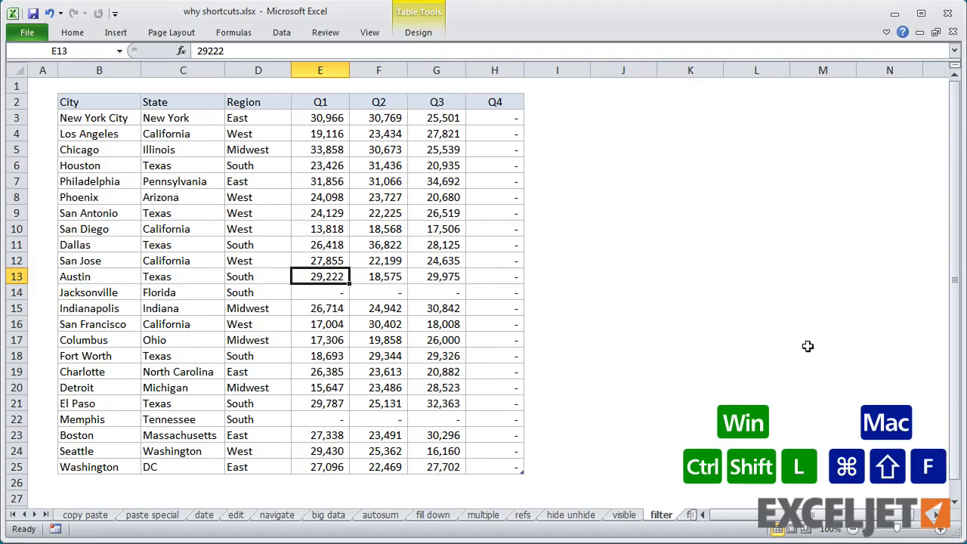
pyautogui.hotkey('ctrl', 'shift', 'l')
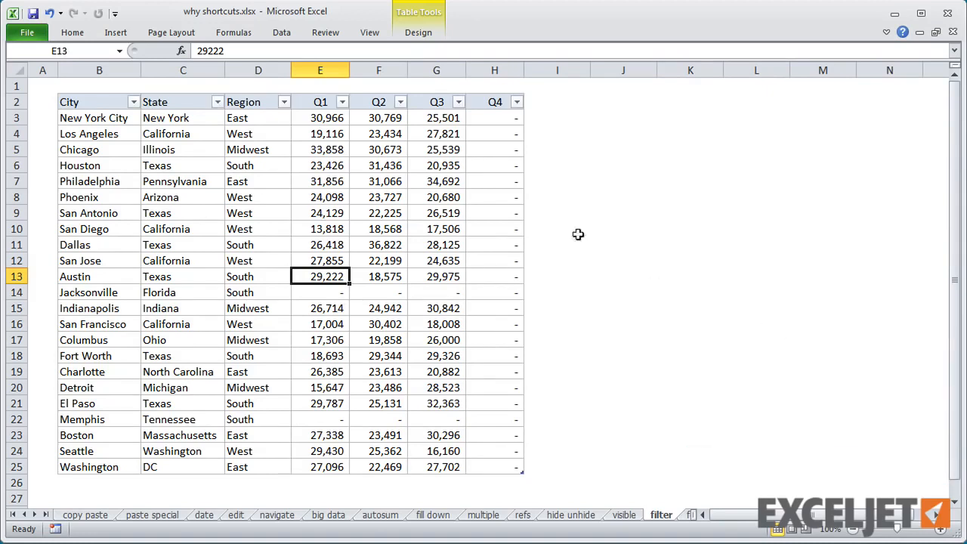
# Step: Filter the city table to the Midwest region only, and clear that filter by toggling filtering off and on
pyautogui.click(285, 103)
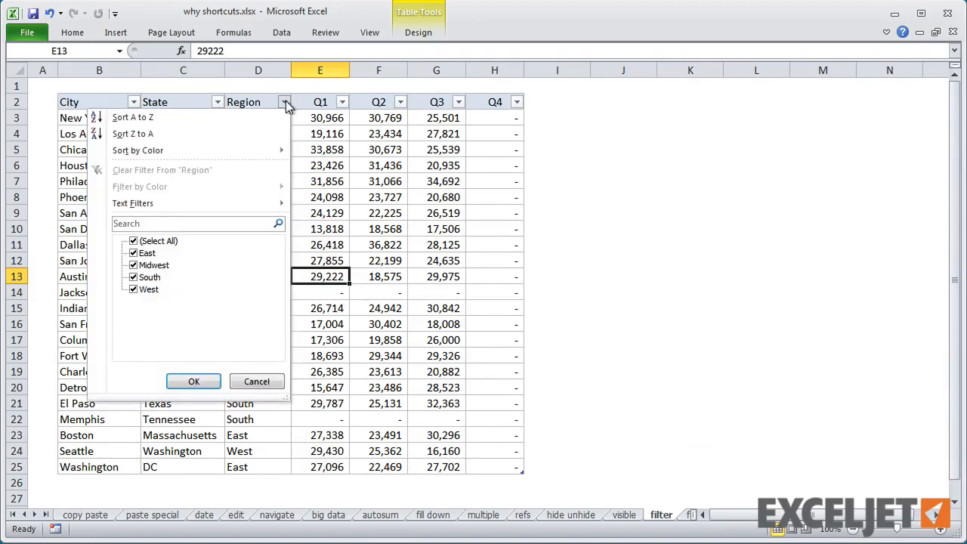
pyautogui.click(133, 242)
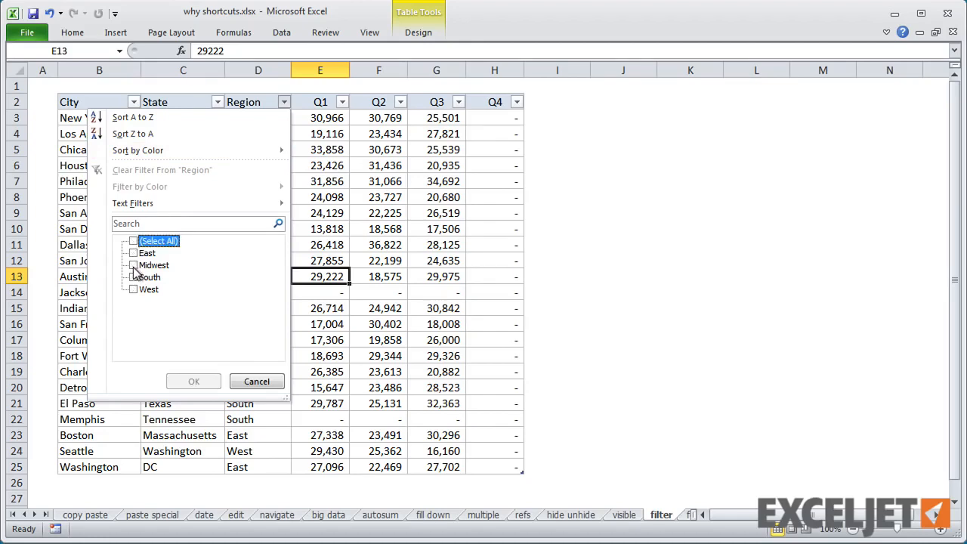
pyautogui.click(133, 265)
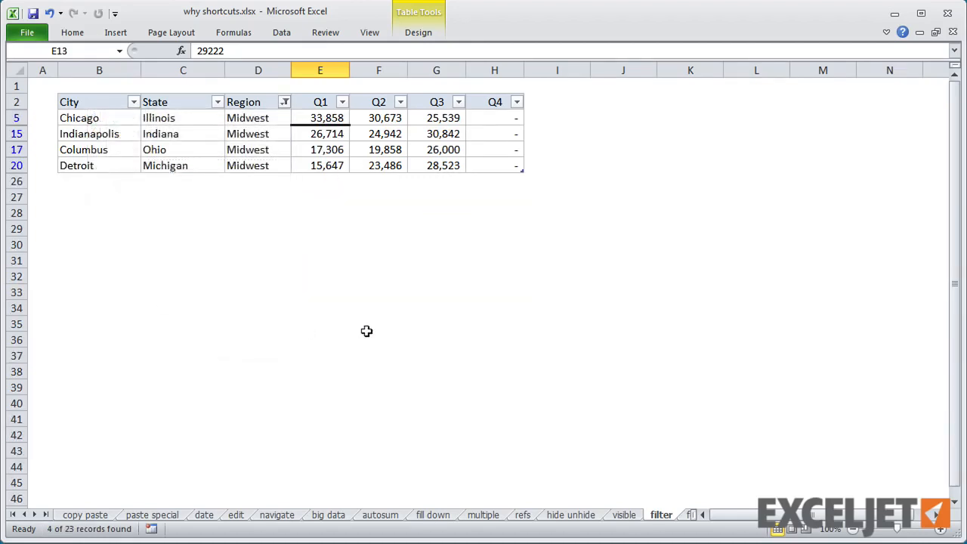
pyautogui.hotkey('ctrl', 'shift', 'l')
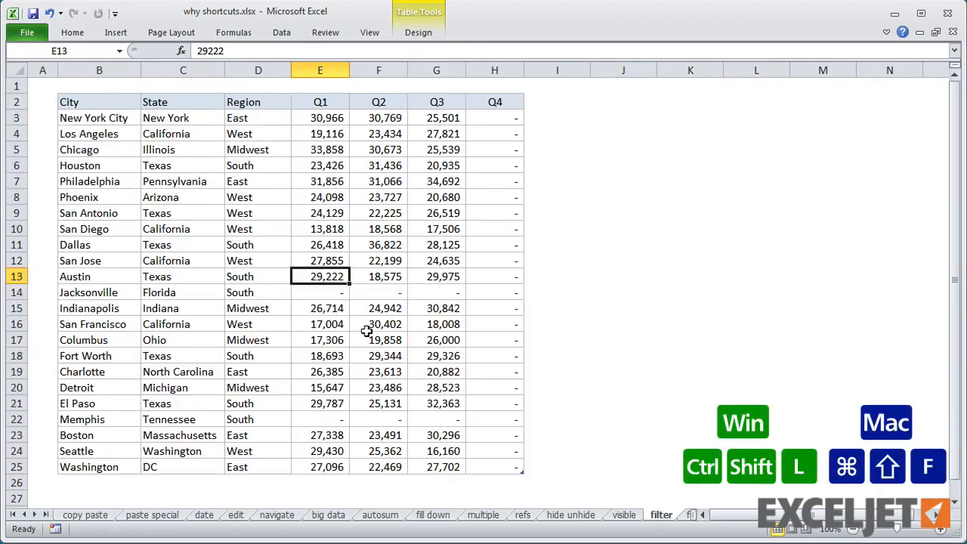
pyautogui.hotkey('ctrl', 'shift', 'l')
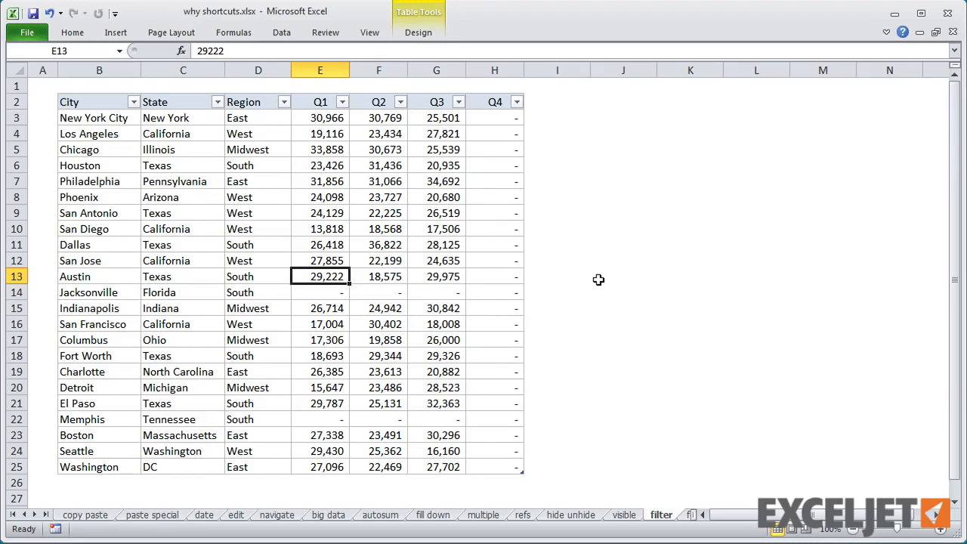
# Step: On the format sheet, open Format Cells for the whole weekly hours table and cycle through its categories back to Border
pyautogui.hotkey('ctrl', 'pagedown')
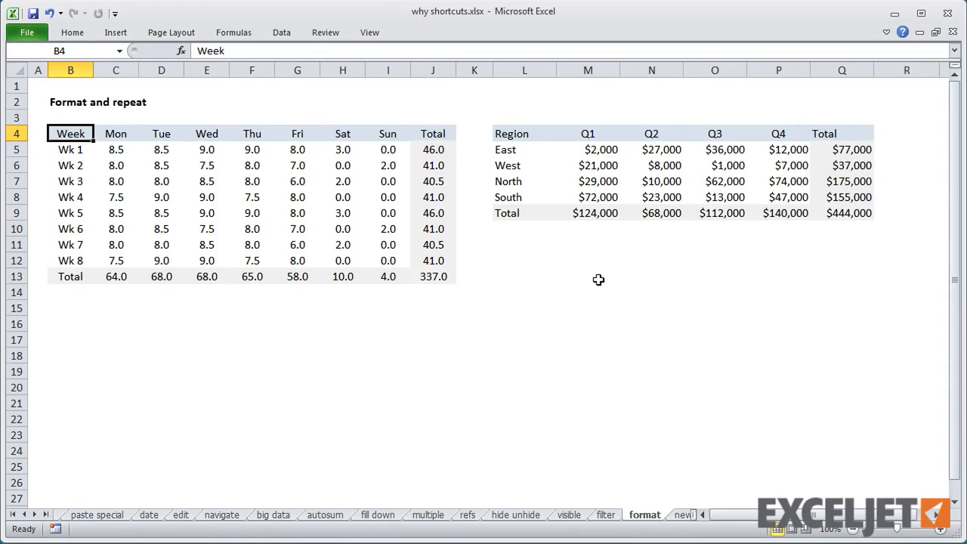
pyautogui.hotkey('ctrl', 'a')
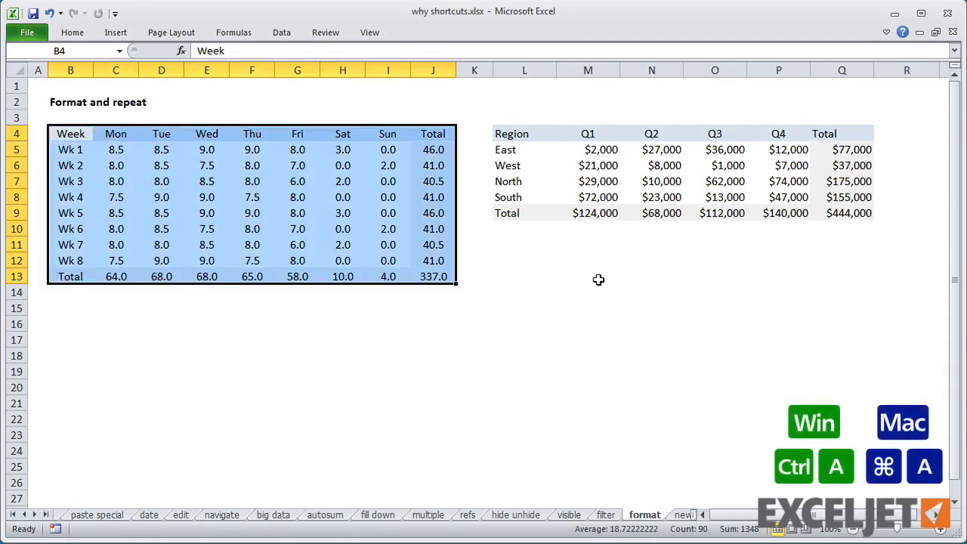
pyautogui.hotkey('ctrl', '1')
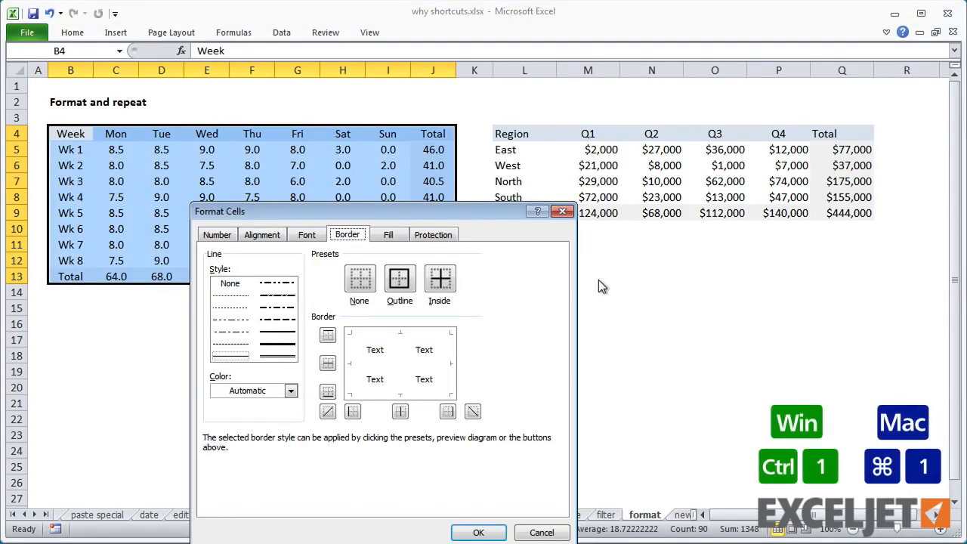
pyautogui.hotkey('ctrl', 'Tab')
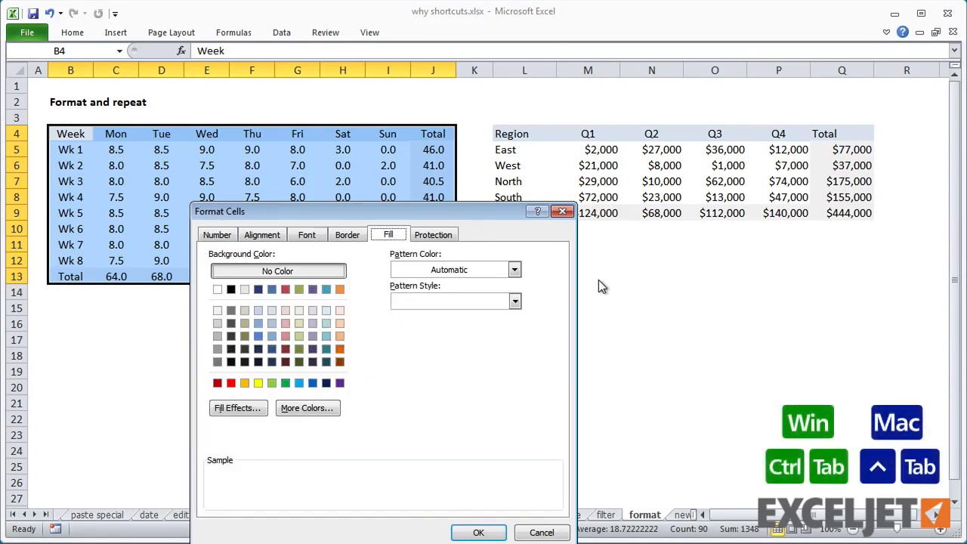
pyautogui.hotkey('ctrl', 'Tab')
pyautogui.hotkey('ctrl', 'Tab')
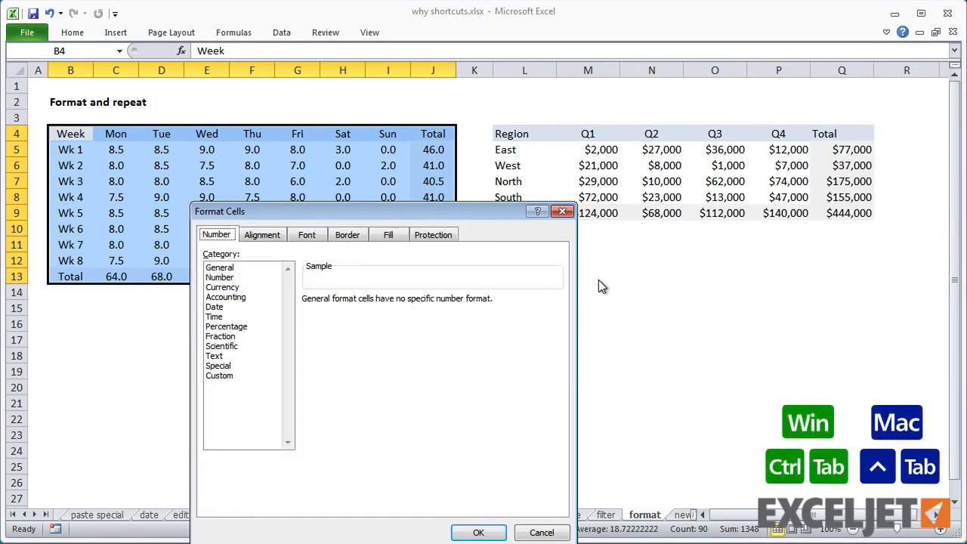
pyautogui.hotkey('ctrl', 'Tab')
pyautogui.hotkey('ctrl', 'Tab')
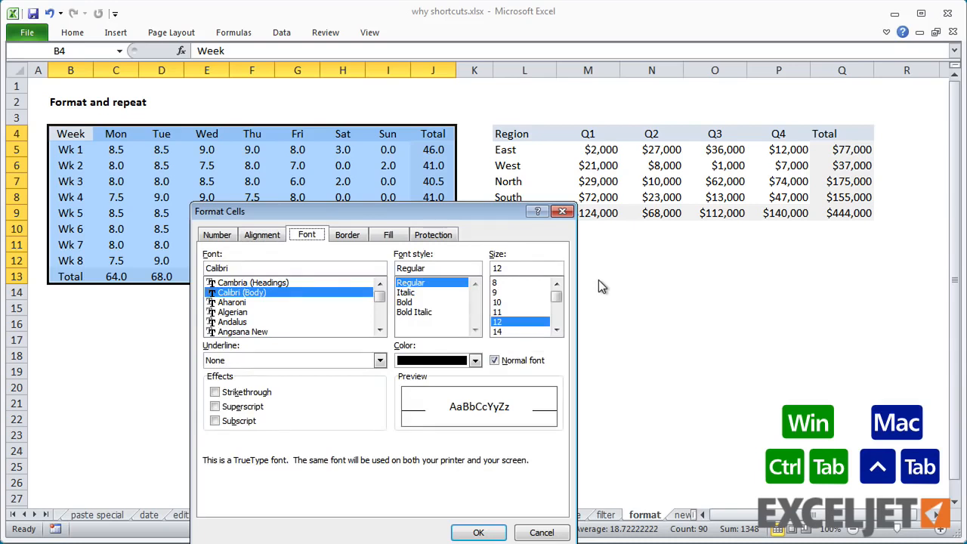
pyautogui.hotkey('ctrl', 'Tab')
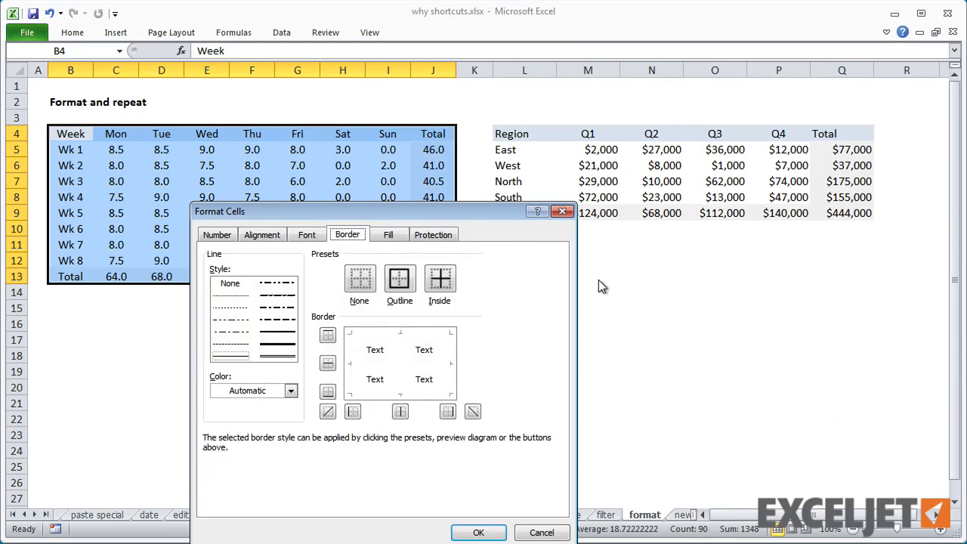
# Step: Apply thin grey outline and inside borders to the weekly hours table
pyautogui.click(266, 391)
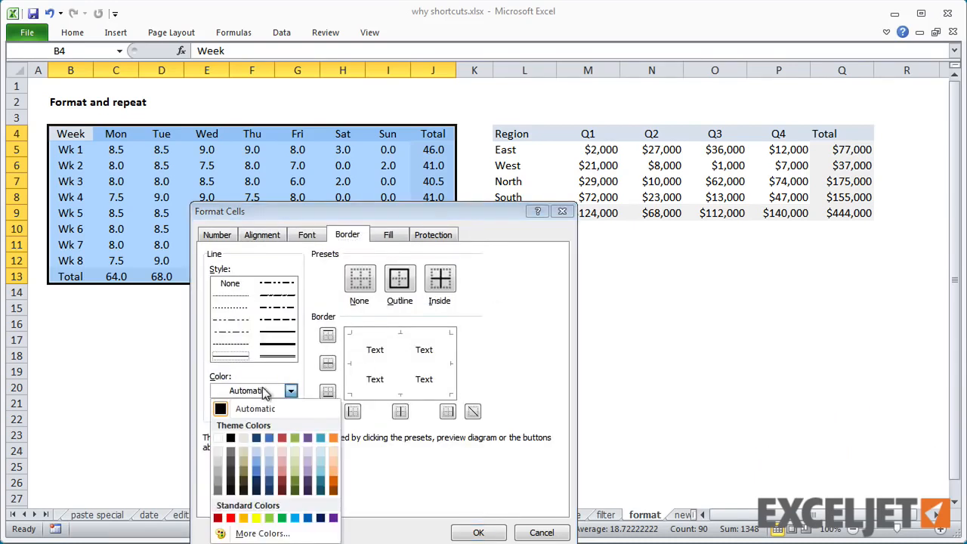
pyautogui.click(218, 482)
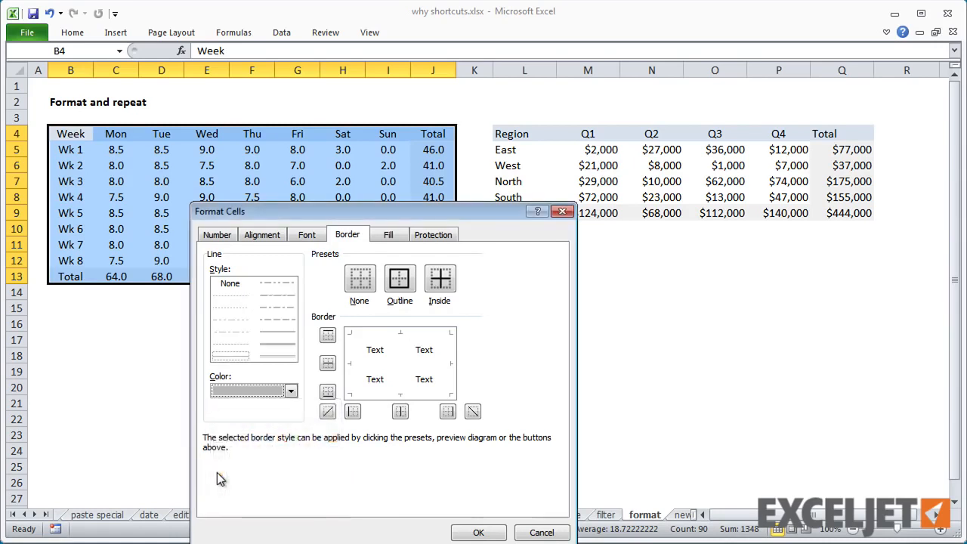
pyautogui.click(400, 278)
pyautogui.click(440, 278)
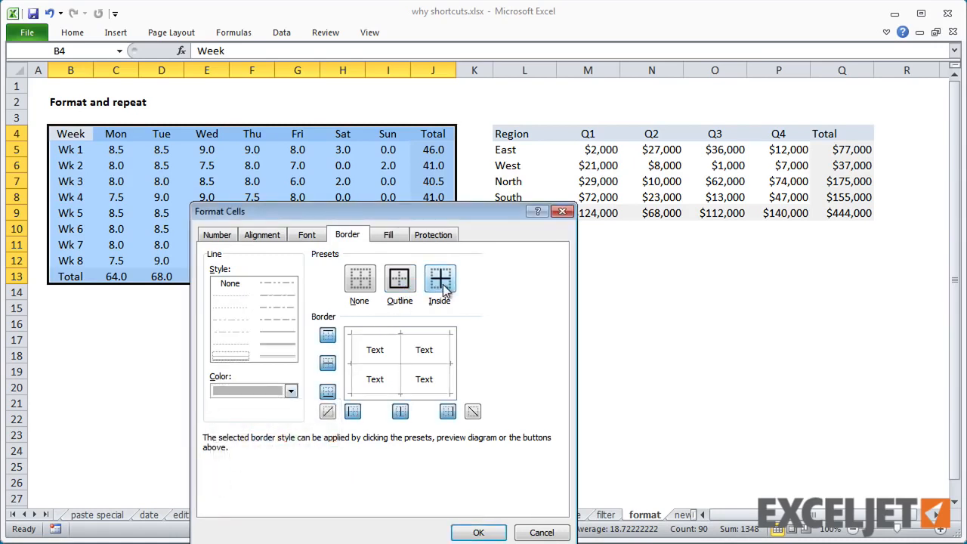
pyautogui.click(479, 533)
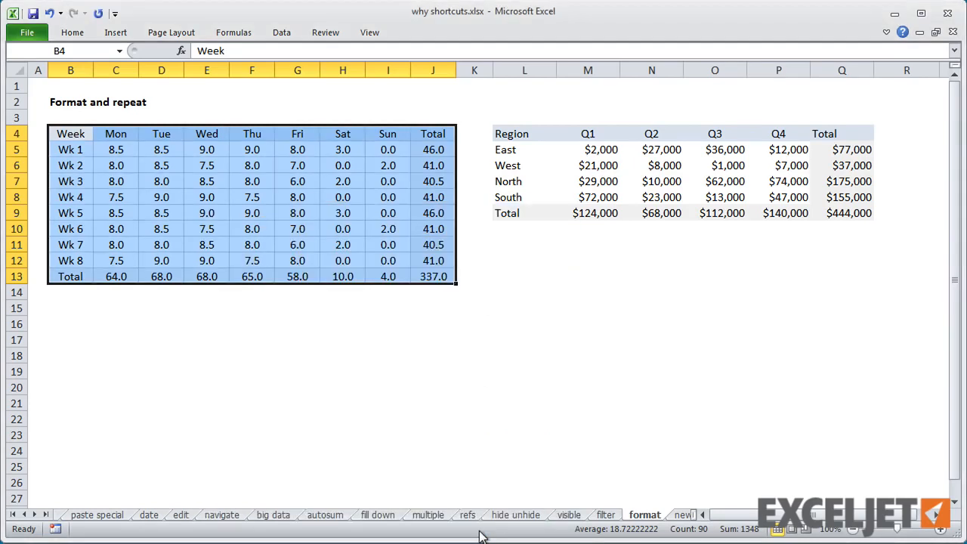
pyautogui.click(238, 325)
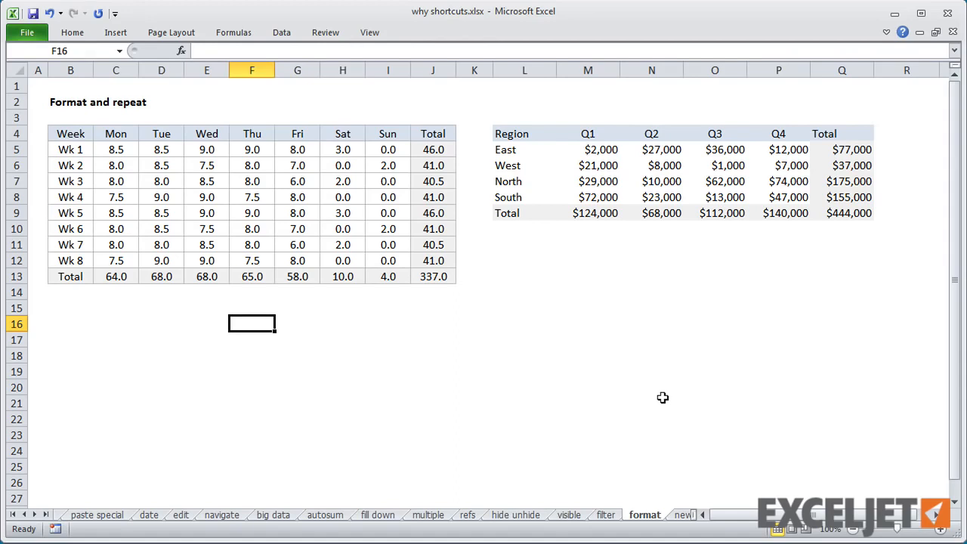
# Step: Repeat the last border formatting on the entire regional quarterly table, L4:Q9
pyautogui.click(603, 200)
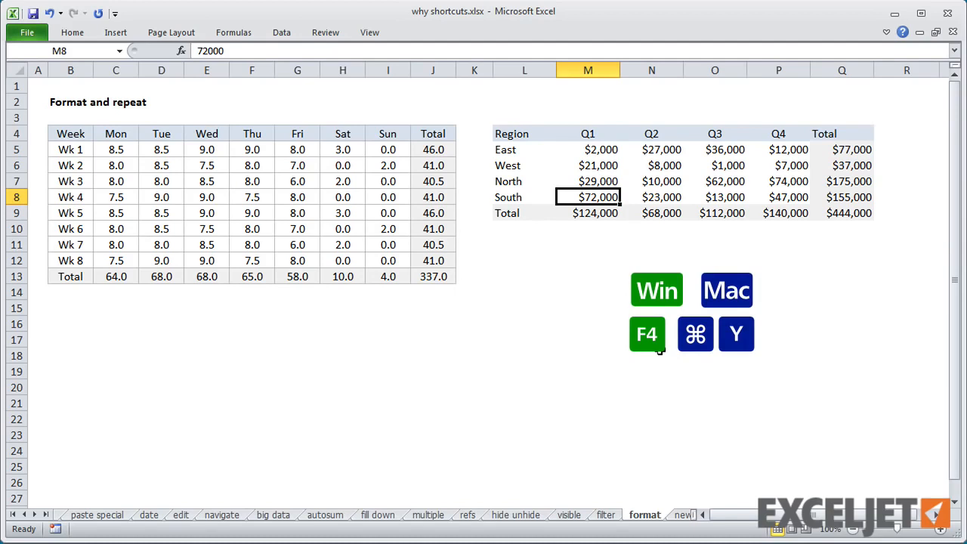
pyautogui.hotkey('ctrl', 'a')
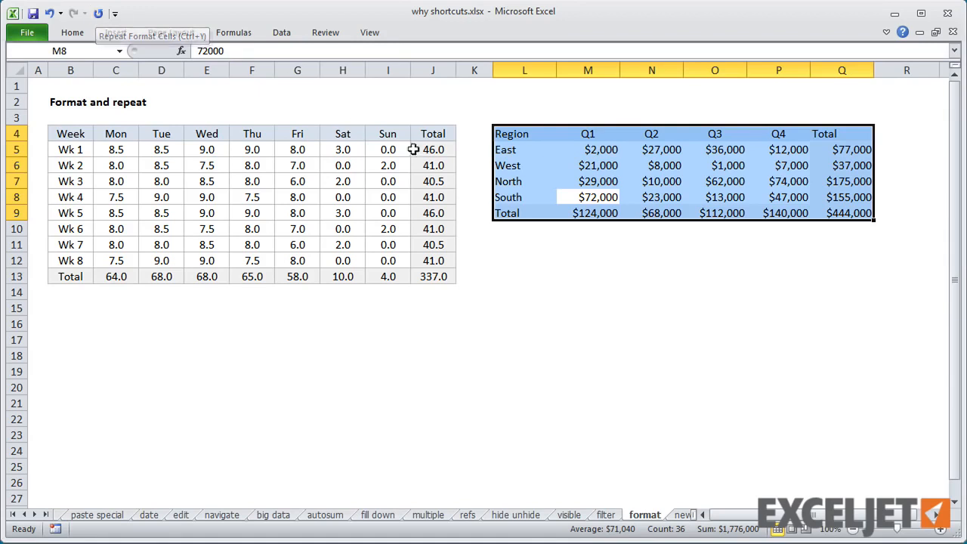
pyautogui.press('F4')
pyautogui.click(536, 269)
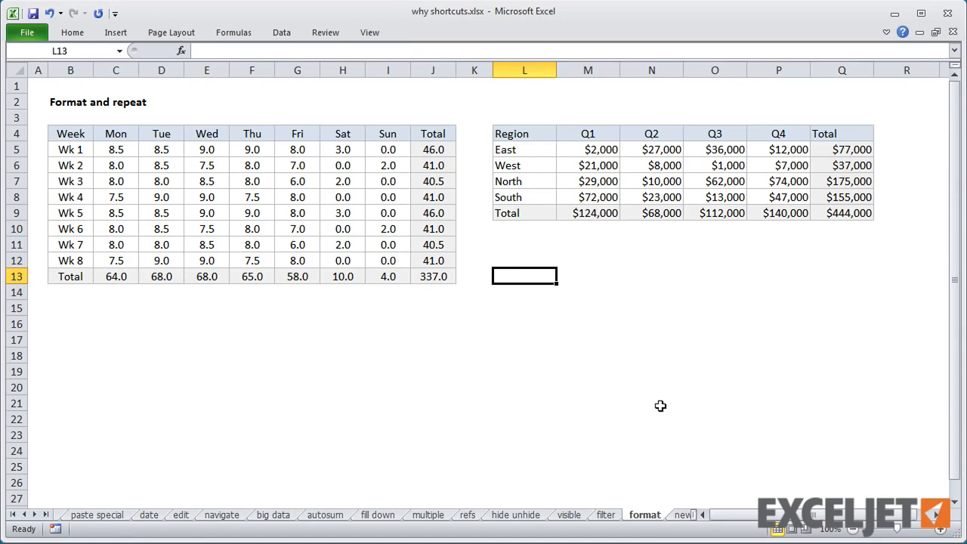
# Step: On the new line sheet, break the address in C10 into three lines within the cell: name, street, and city with state and ZIP
pyautogui.hotkey('ctrl', 'pagedown')
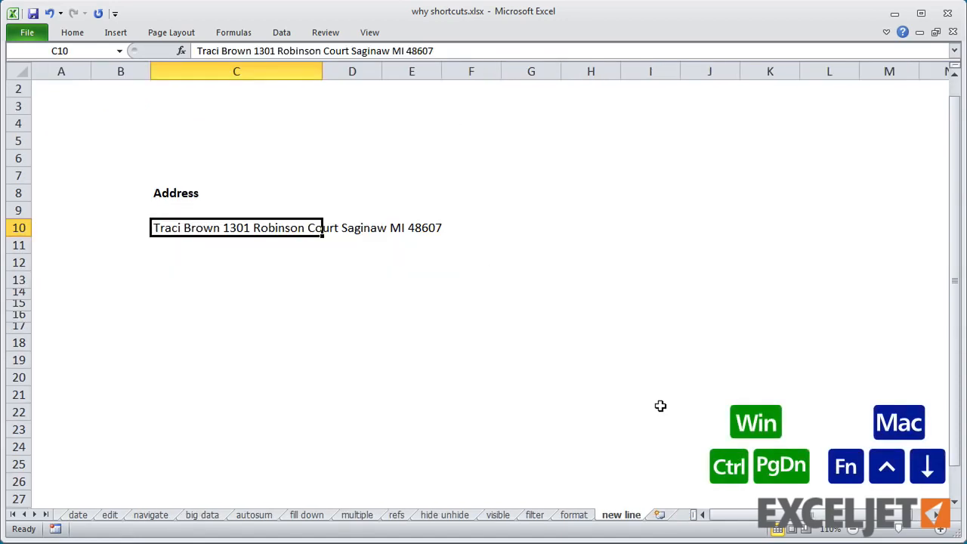
pyautogui.press('F2')
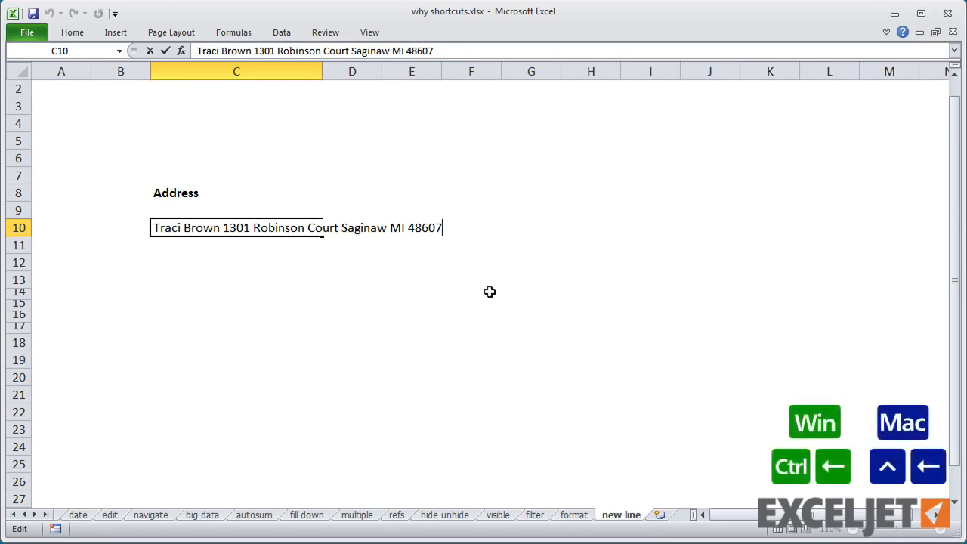
pyautogui.hotkey('ctrl', 'Left')
pyautogui.hotkey('ctrl', 'Left')
pyautogui.hotkey('ctrl', 'Left')
pyautogui.hotkey('alt', 'Return')
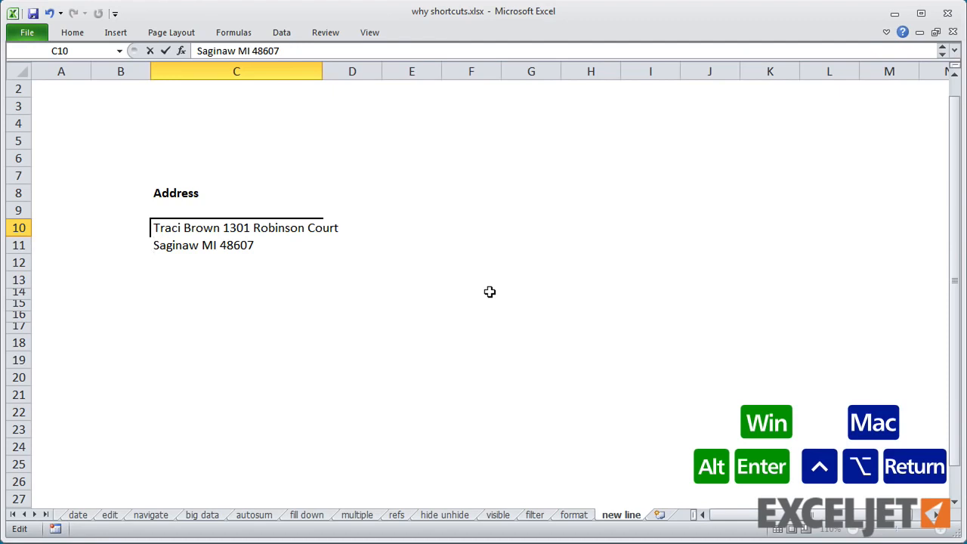
pyautogui.hotkey('ctrl', 'Left')
pyautogui.hotkey('ctrl', 'Left')
pyautogui.hotkey('ctrl', 'Left')
pyautogui.hotkey('alt', 'Return')
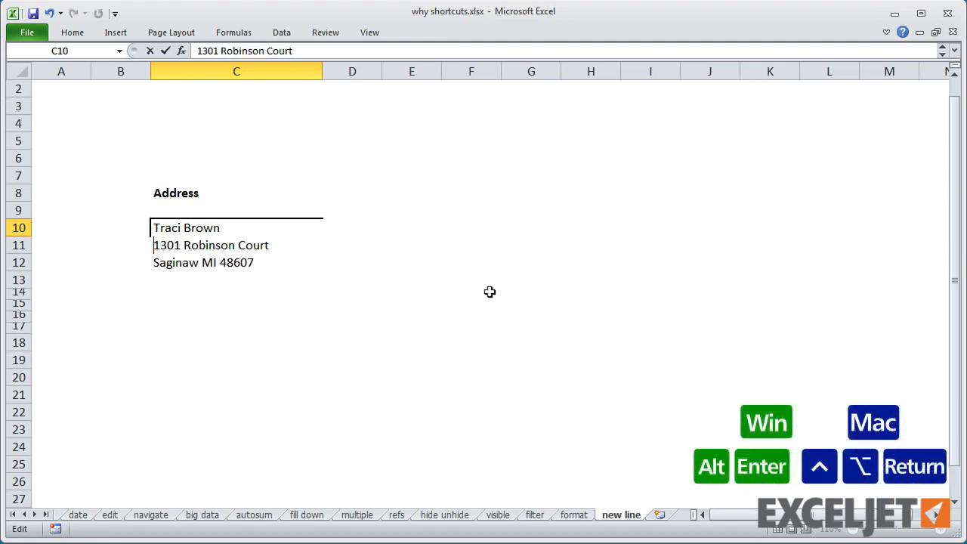
pyautogui.press('Return')
pyautogui.press('Up')
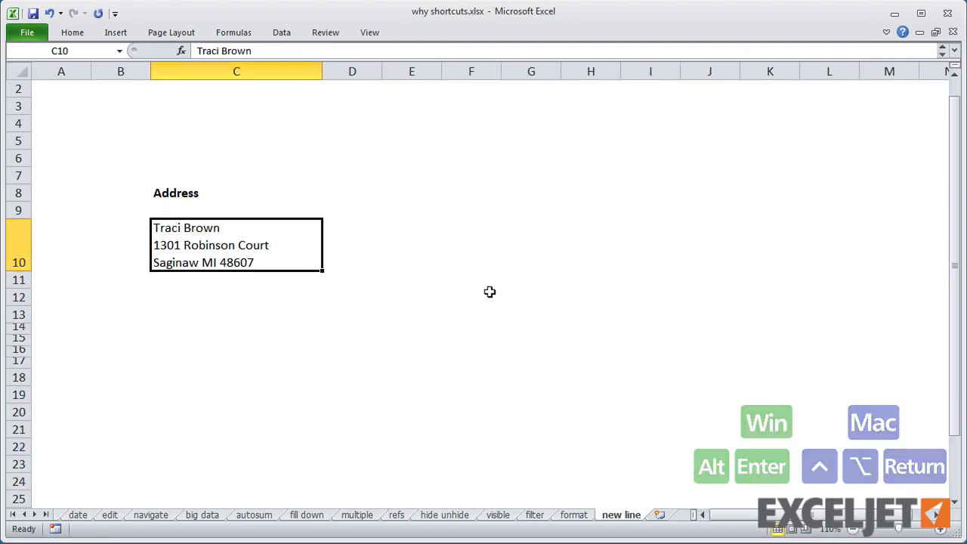
# Step: Expand the collapsed ribbon and compare the Wrap Text setting of the address cell with that of empty cell C12
pyautogui.hotkey('ctrl', 'F1')
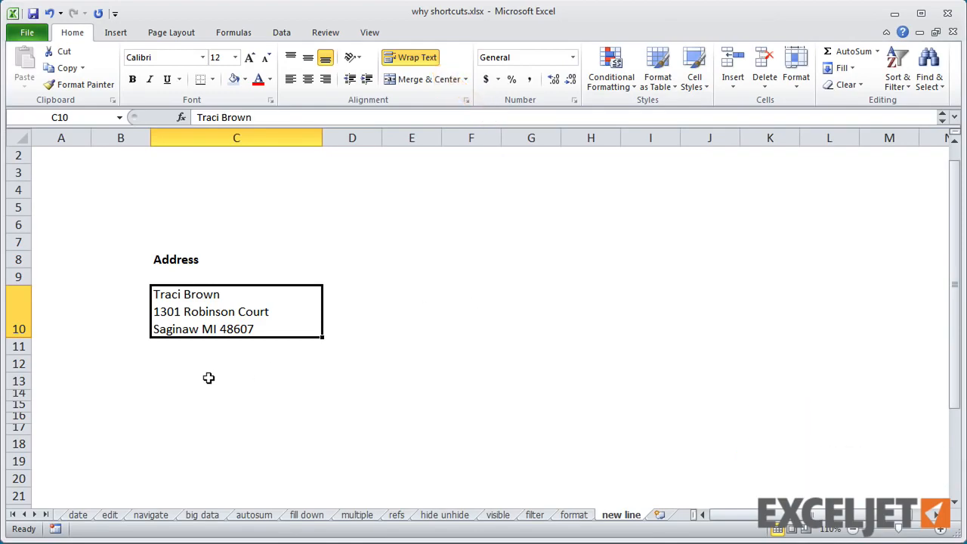
pyautogui.click(183, 364)
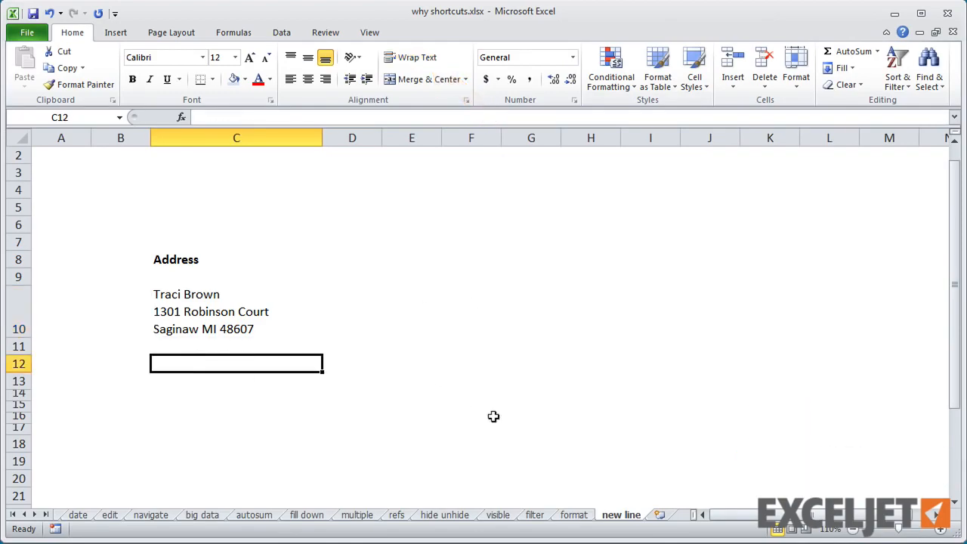